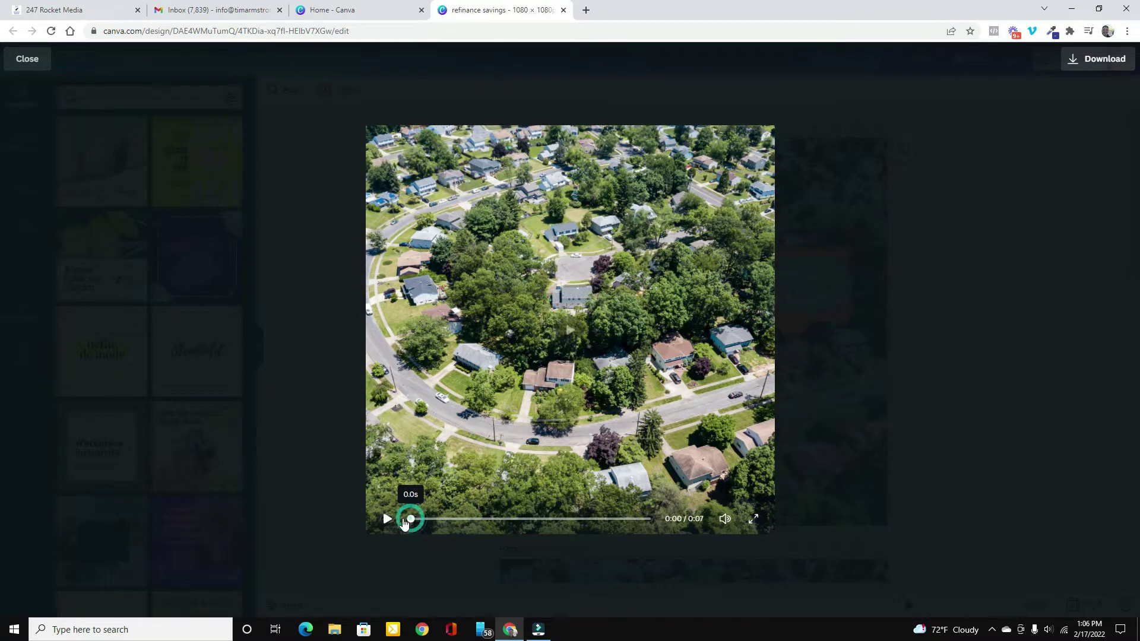
Step: Play the preview of the finished refinance savings animation through and close it
{"action": "left_click", "coordinate": [386, 519]}
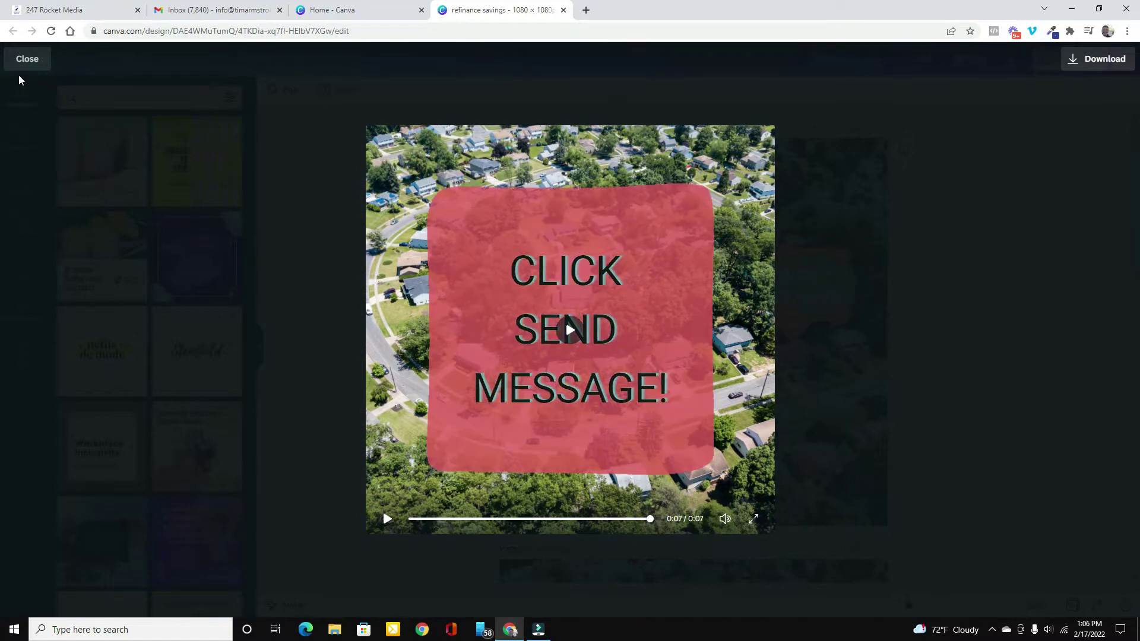
{"action": "left_click", "coordinate": [27, 59]}
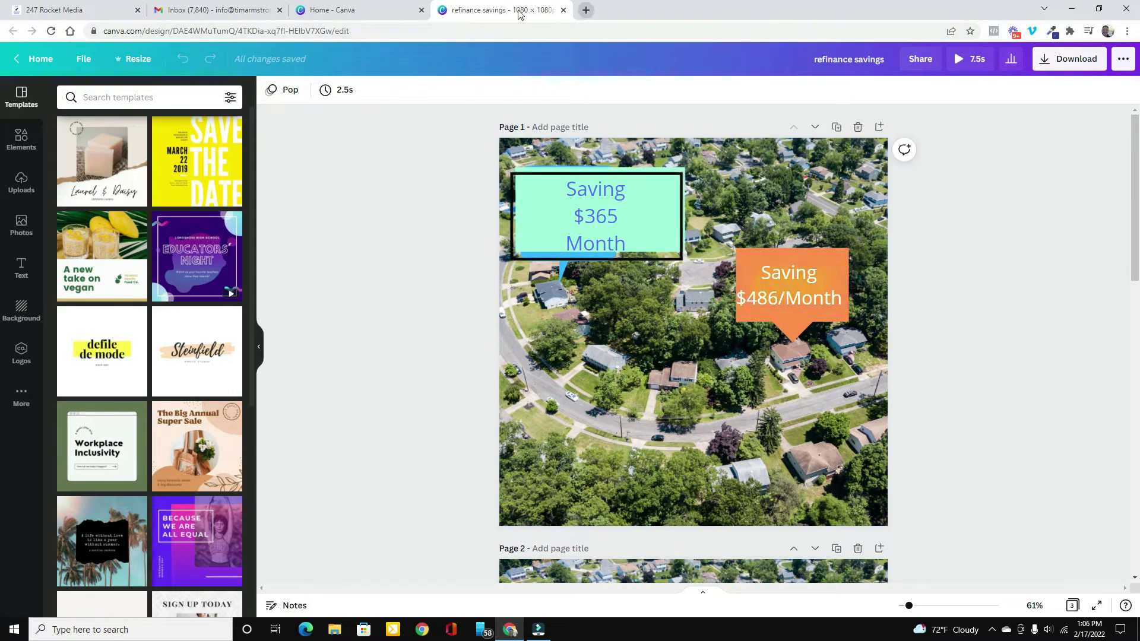
Step: Create a new blank custom-size design of 1080 × 1080 px from the Canva home page
{"action": "left_click", "coordinate": [380, 10]}
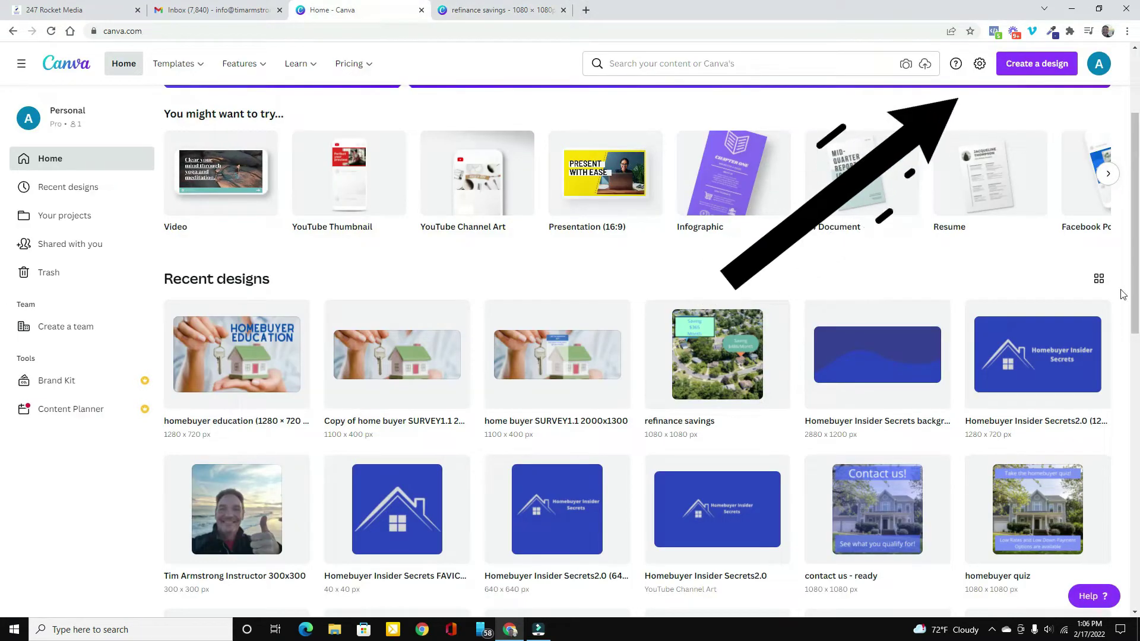
{"action": "left_click", "coordinate": [1037, 70]}
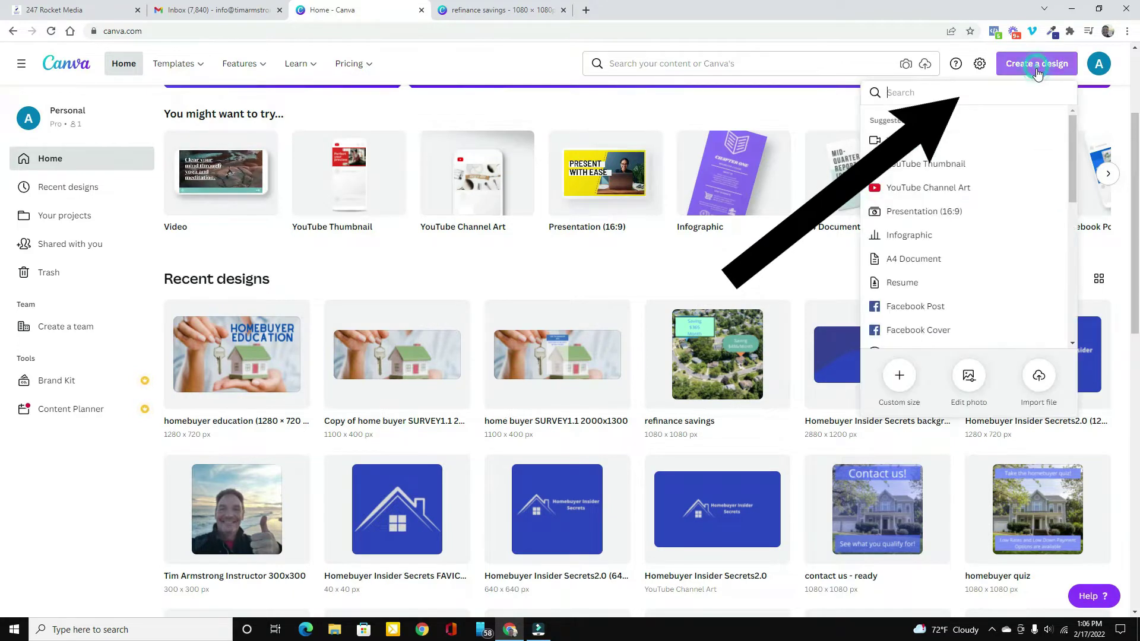
{"action": "left_click", "coordinate": [902, 376]}
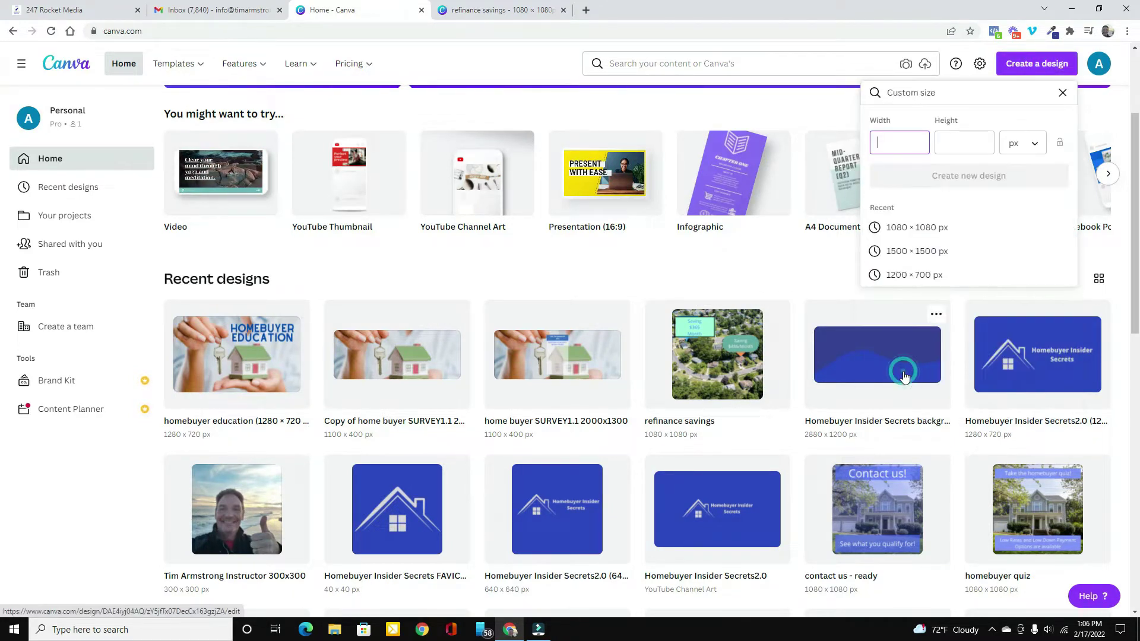
{"action": "left_click", "coordinate": [918, 228]}
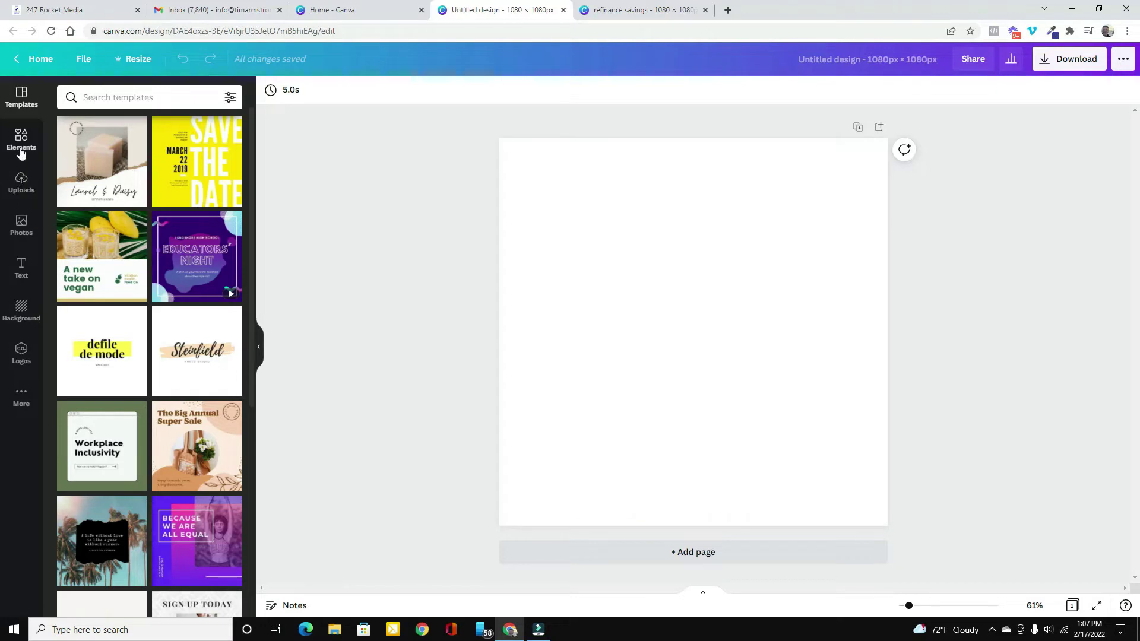
Step: Add the recently used aerial photo of the green neighborhood with the curved road to the blank page
{"action": "left_click", "coordinate": [21, 224]}
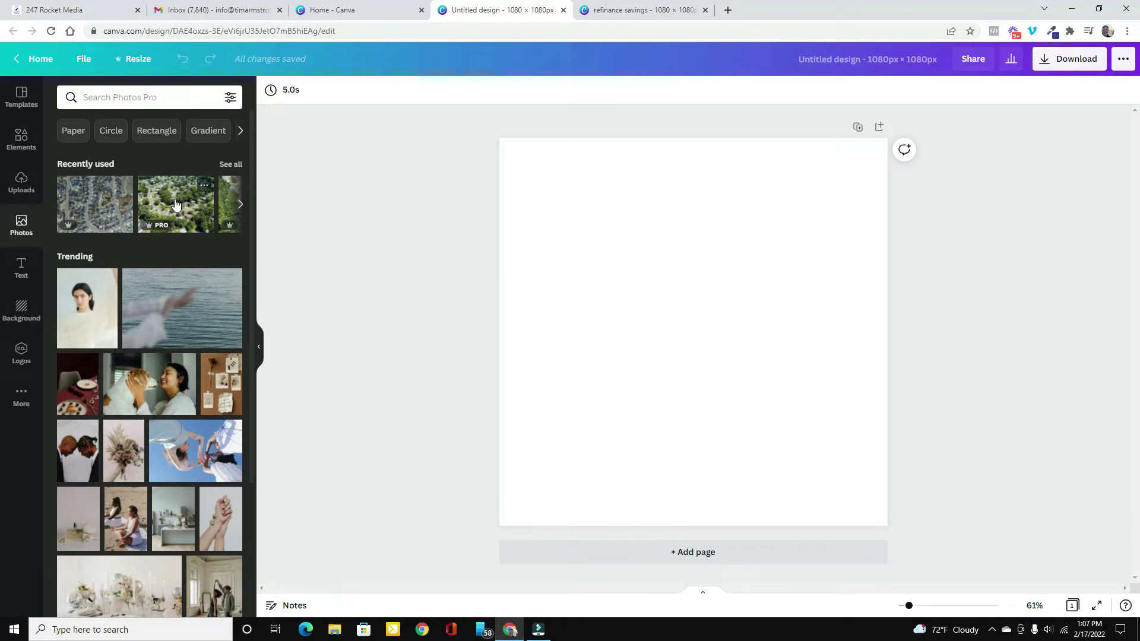
{"action": "left_click", "coordinate": [147, 104]}
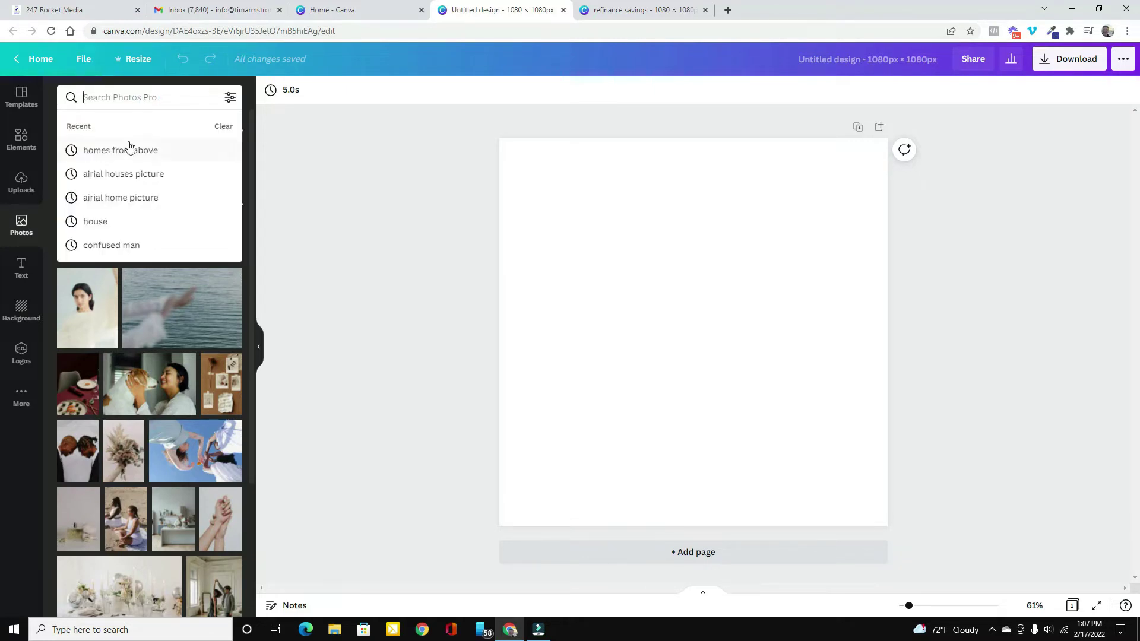
{"action": "left_click", "coordinate": [341, 173]}
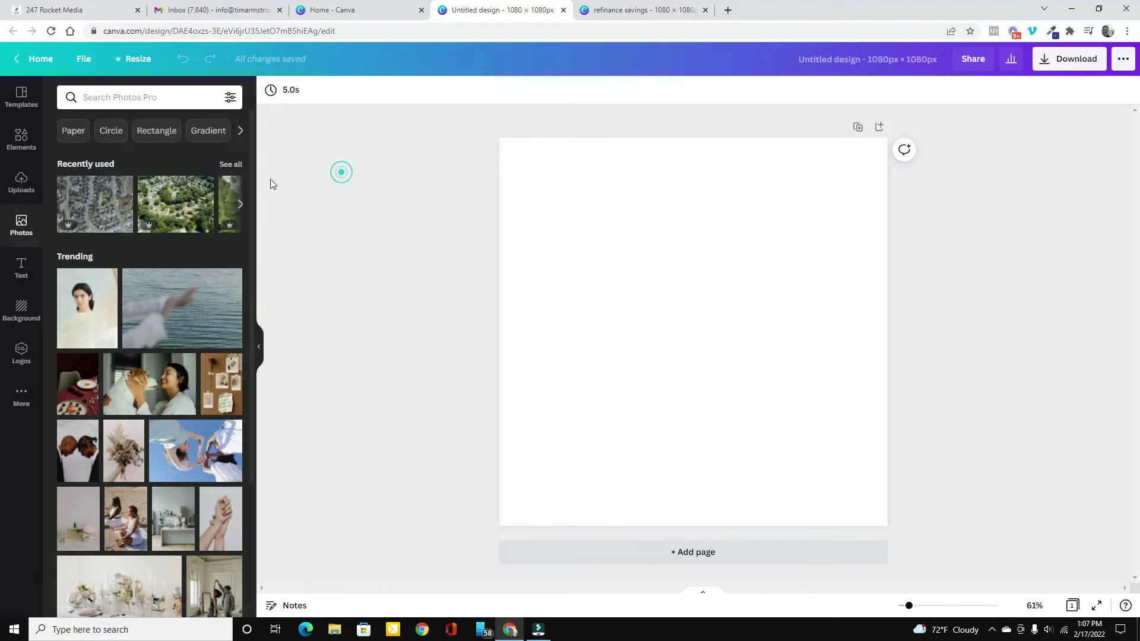
{"action": "left_click", "coordinate": [181, 196]}
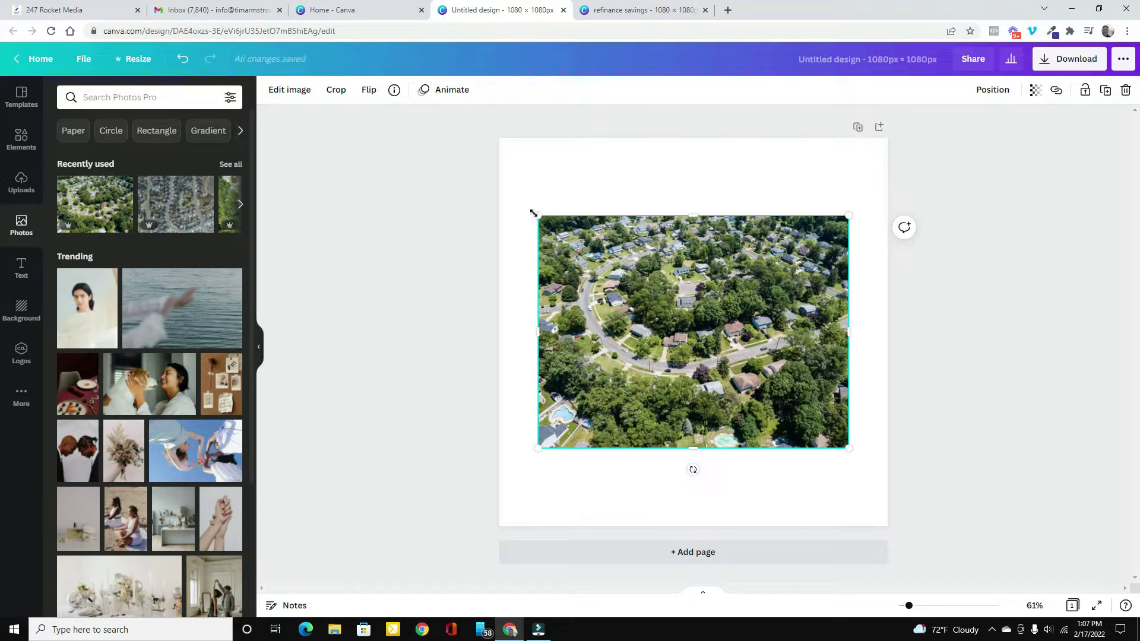
Step: Enlarge and reposition the aerial photo so it covers the whole page, with the curved road and houses in view
{"action": "left_click_drag", "start_coordinate": [534, 213], "coordinate": [472, 164]}
{"action": "left_click_drag", "start_coordinate": [849, 168], "coordinate": [905, 125]}
{"action": "left_click_drag", "start_coordinate": [907, 450], "coordinate": [1098, 588]}
{"action": "left_click_drag", "start_coordinate": [770, 297], "coordinate": [769, 351]}
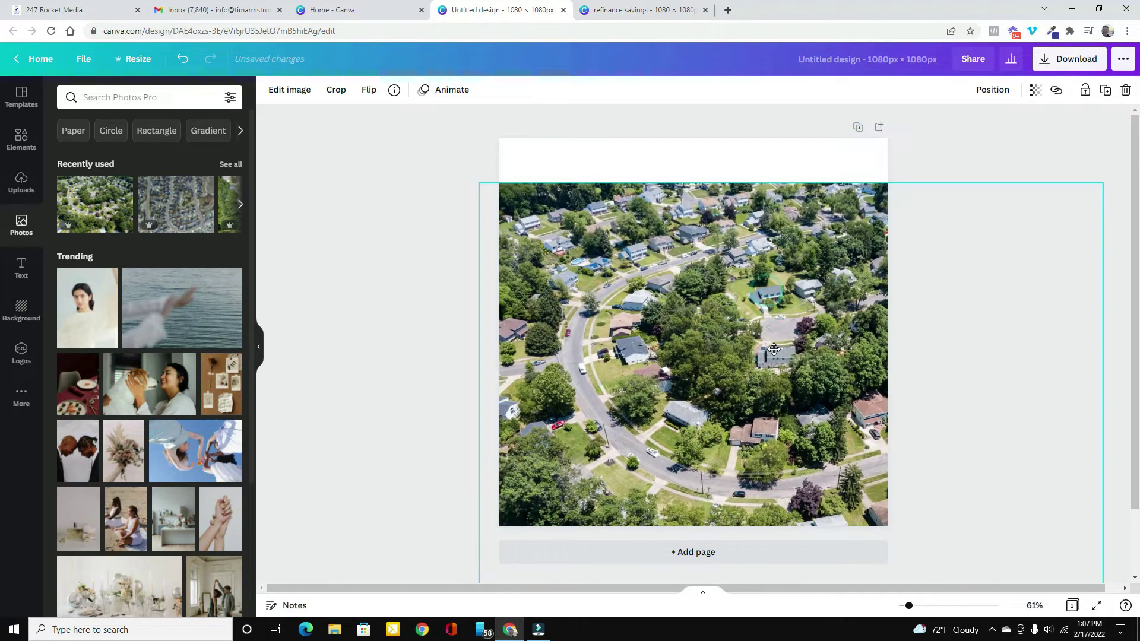
{"action": "left_click_drag", "start_coordinate": [469, 187], "coordinate": [382, 110]}
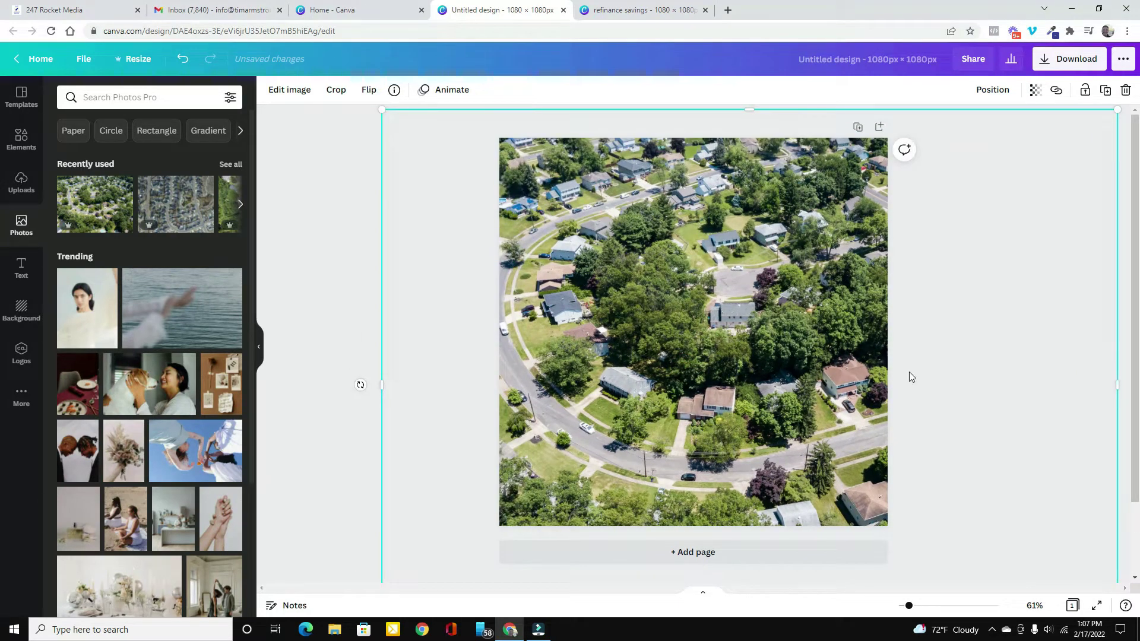
{"action": "left_click", "coordinate": [326, 197]}
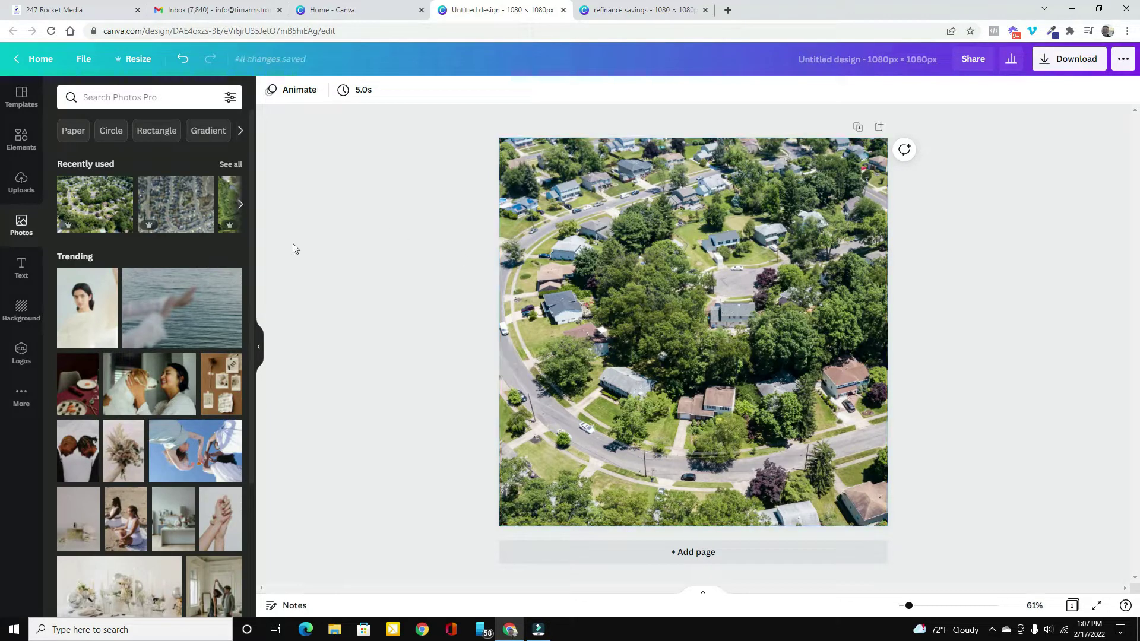
Step: Browse the recently used elements and the full Lines & Shapes collection for possible callout shapes
{"action": "left_click", "coordinate": [17, 144]}
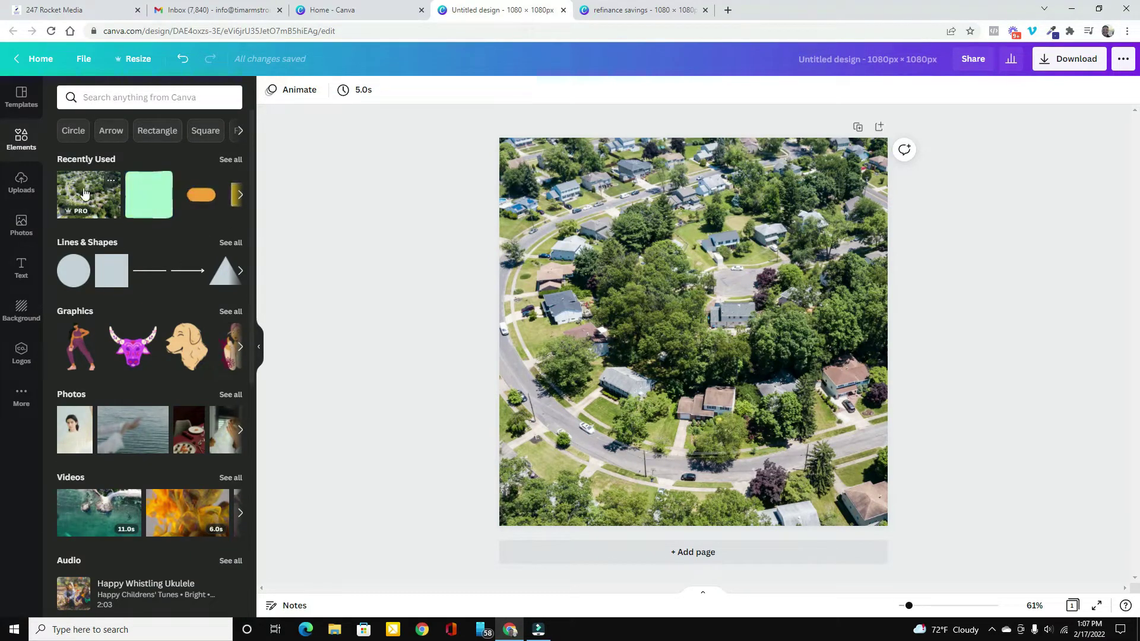
{"action": "left_click", "coordinate": [240, 196]}
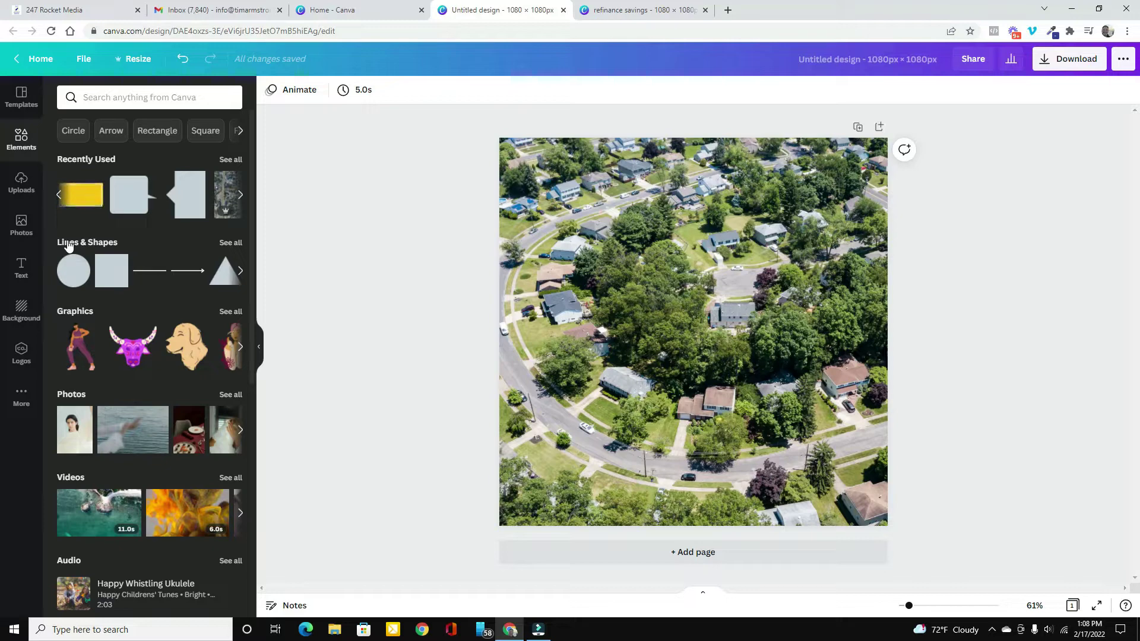
{"action": "left_click", "coordinate": [232, 243]}
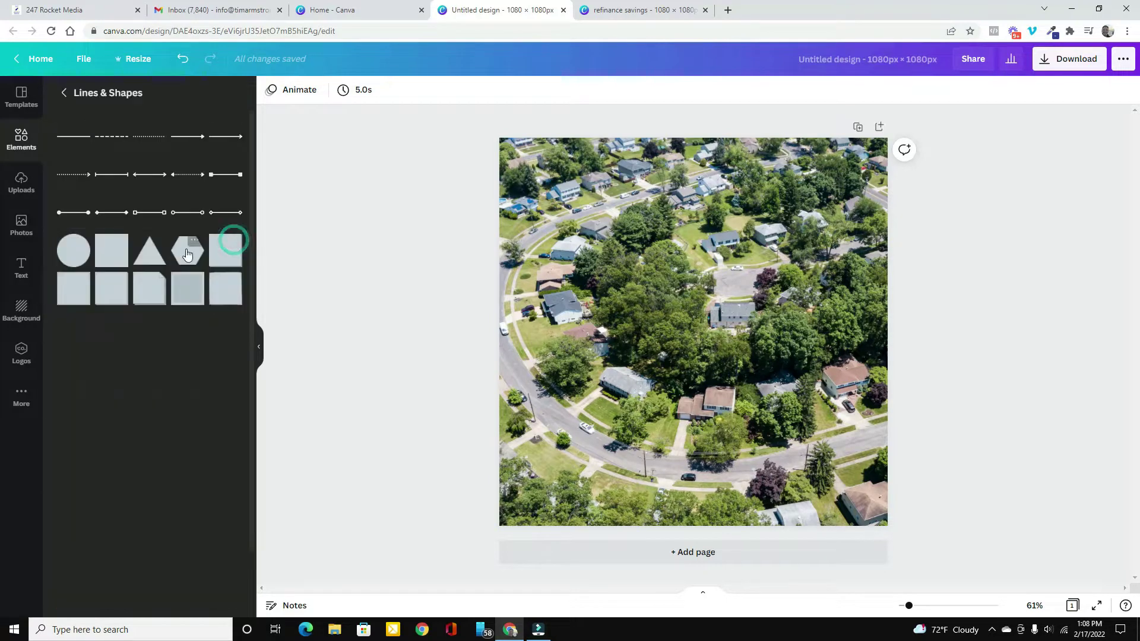
{"action": "scroll", "coordinate": [143, 376], "scroll_direction": "down", "scroll_amount": 5}
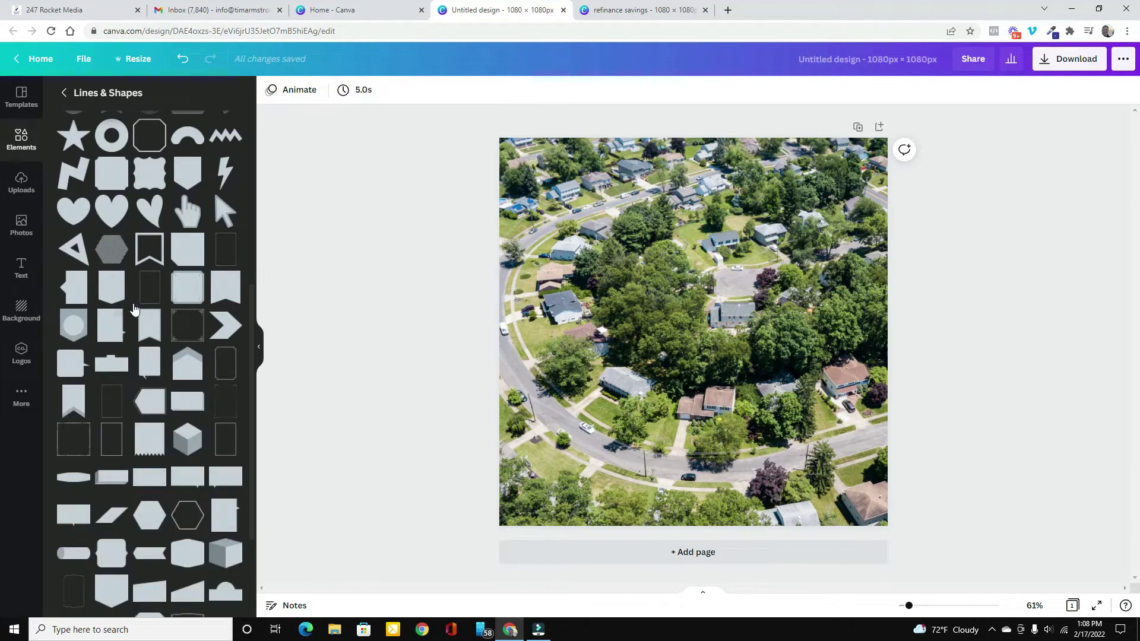
{"action": "scroll", "coordinate": [127, 336], "scroll_direction": "up", "scroll_amount": 5}
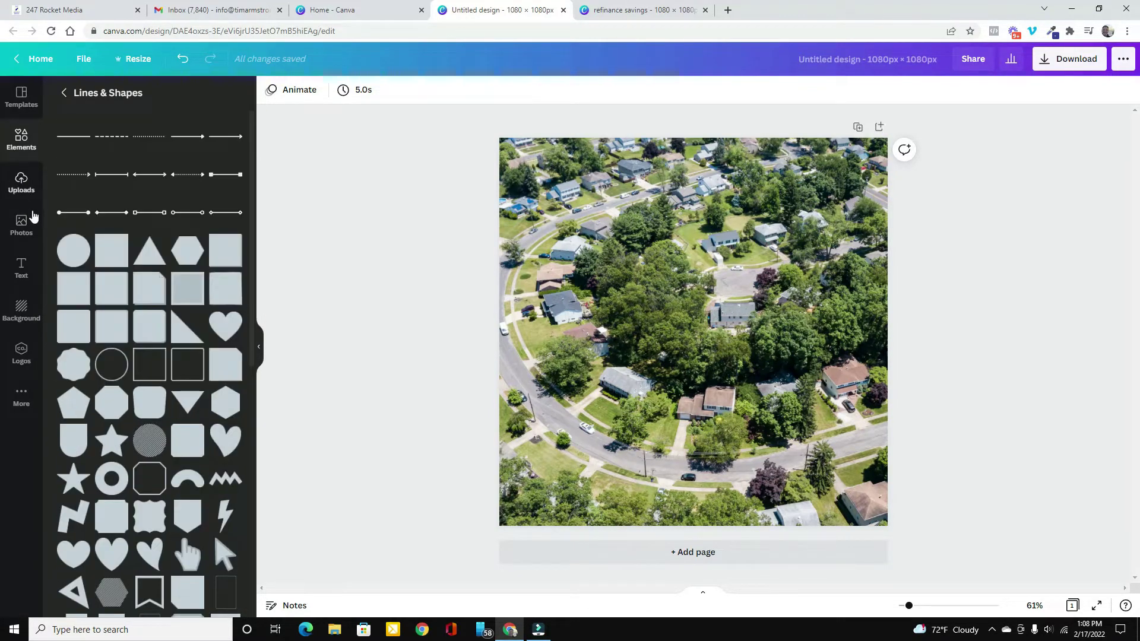
{"action": "left_click", "coordinate": [62, 97]}
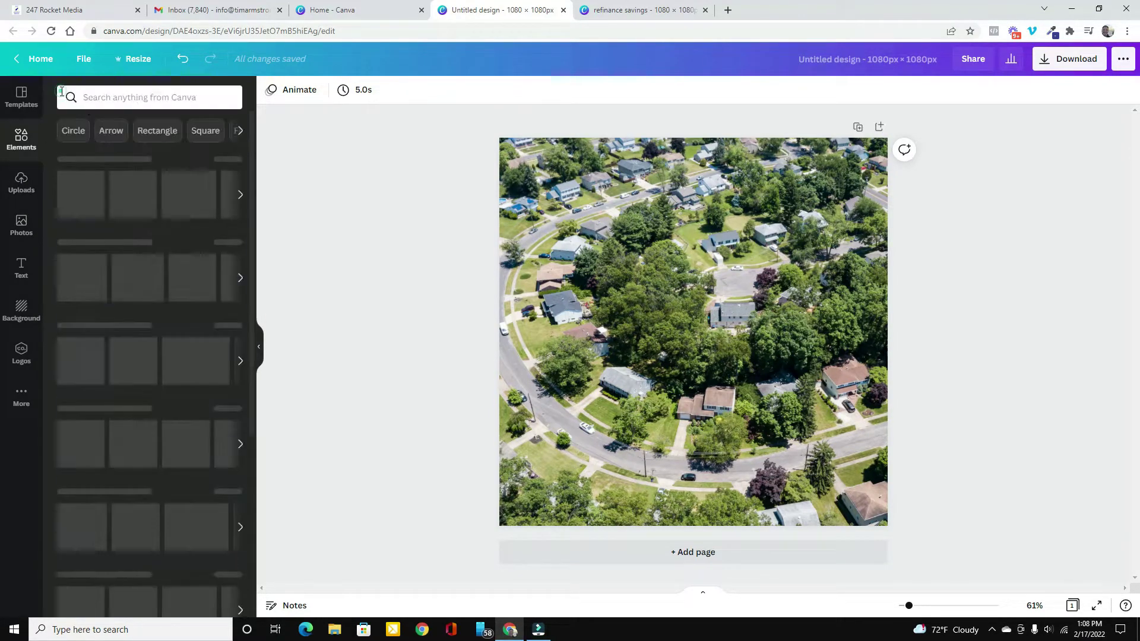
Step: Search the elements for "stickers" and look through the results
{"action": "left_click", "coordinate": [120, 98]}
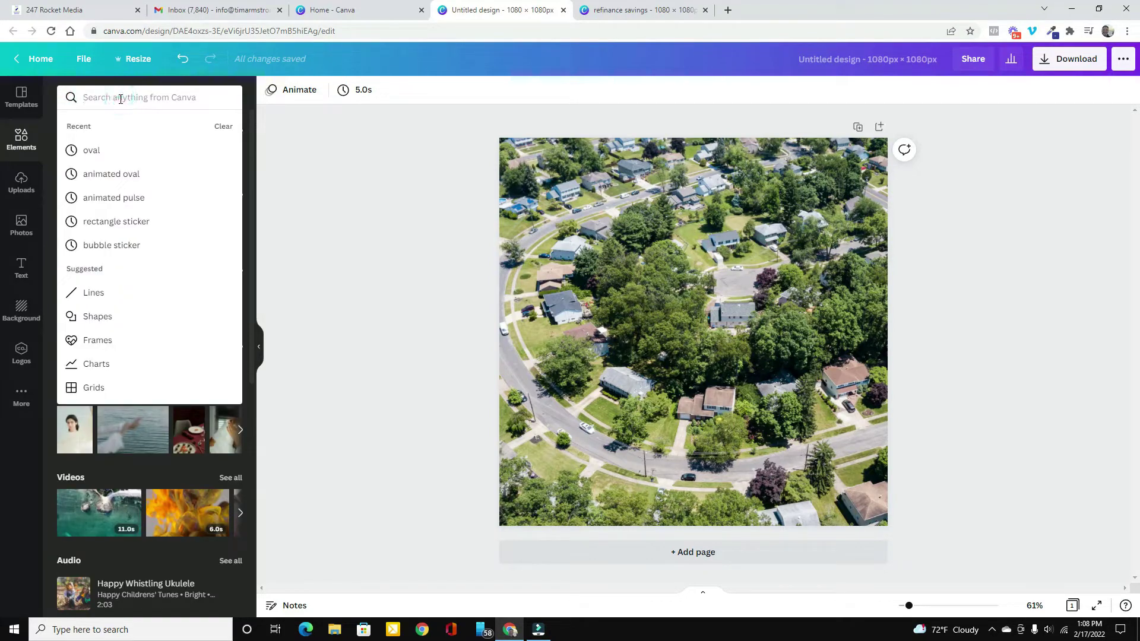
{"action": "type", "text": "sti"}
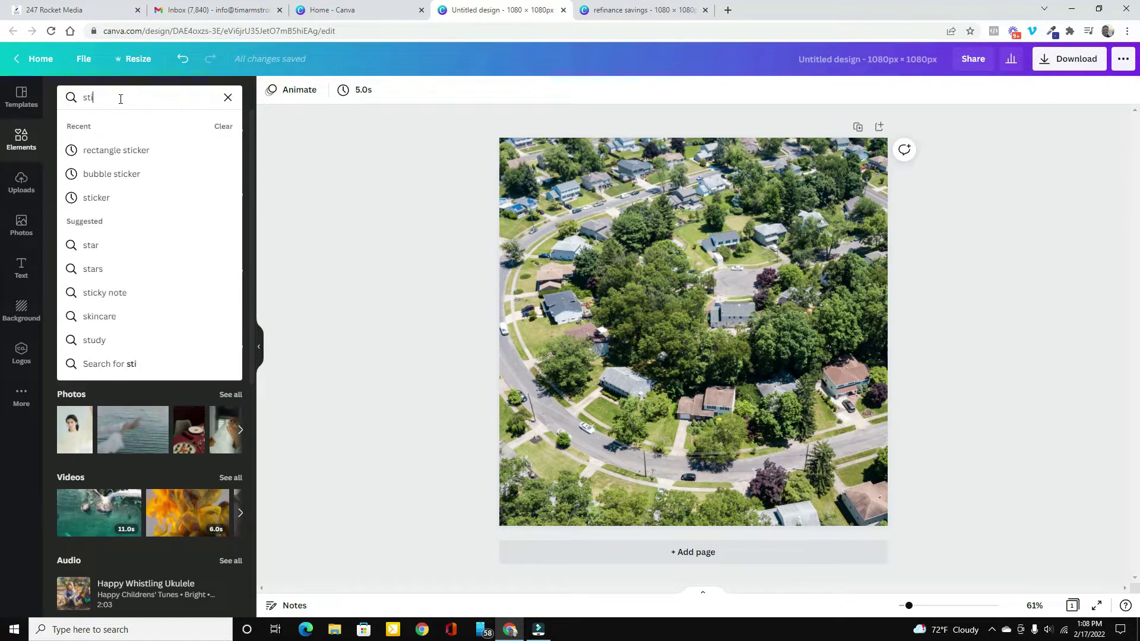
{"action": "type", "text": "ckers"}
{"action": "key", "text": "Return"}
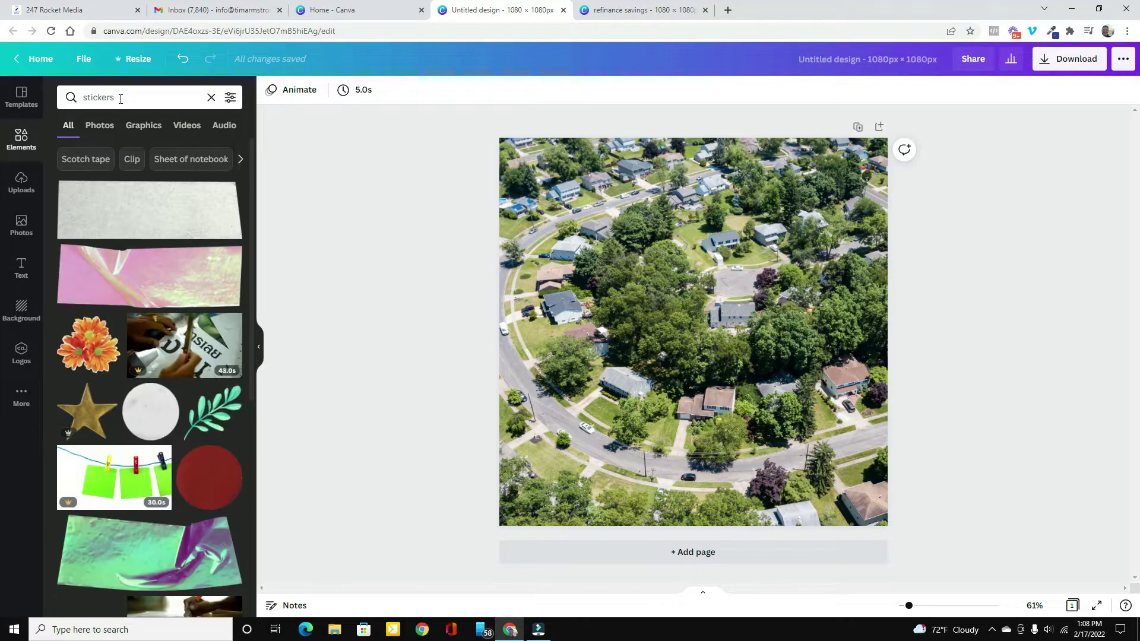
{"action": "scroll", "coordinate": [143, 400], "scroll_direction": "down", "scroll_amount": 6}
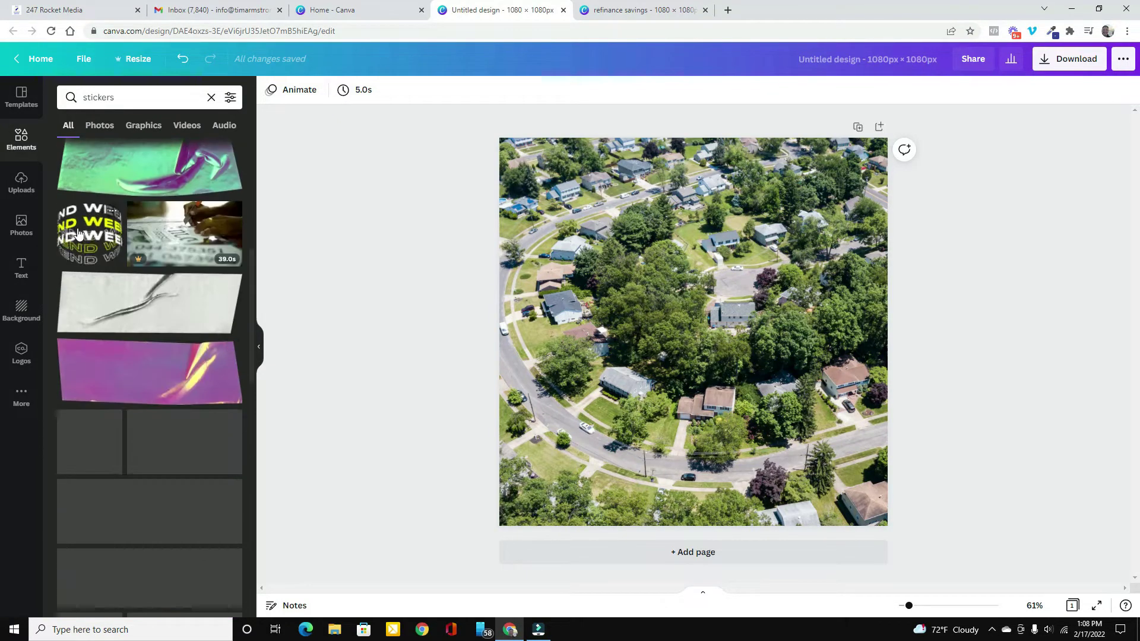
{"action": "scroll", "coordinate": [137, 431], "scroll_direction": "down", "scroll_amount": 8}
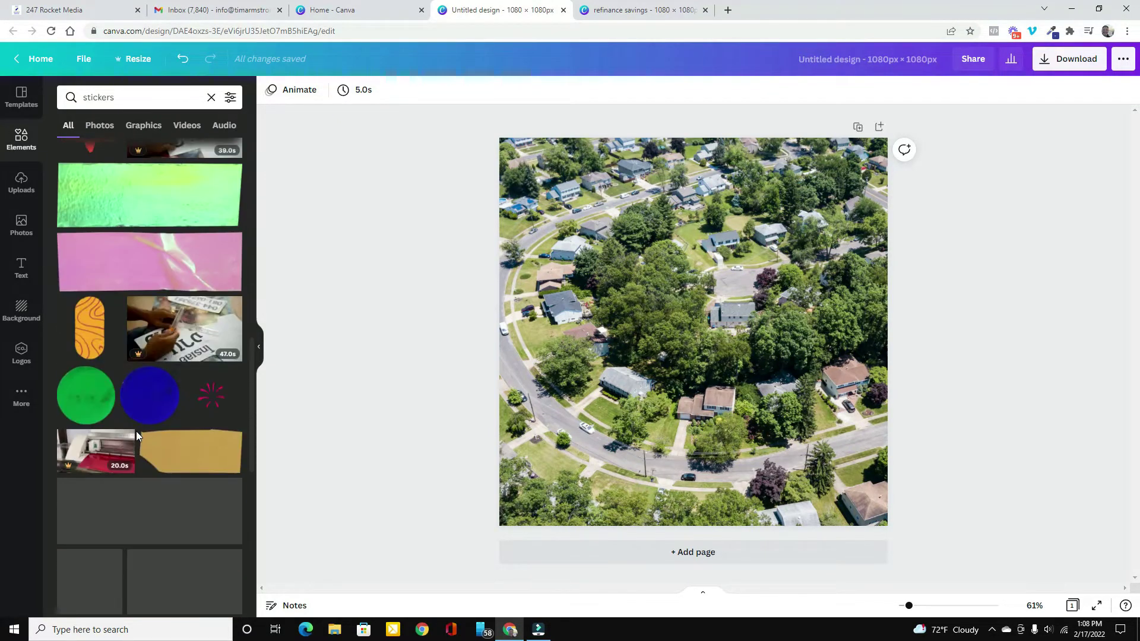
{"action": "scroll", "coordinate": [140, 341], "scroll_direction": "down", "scroll_amount": 5}
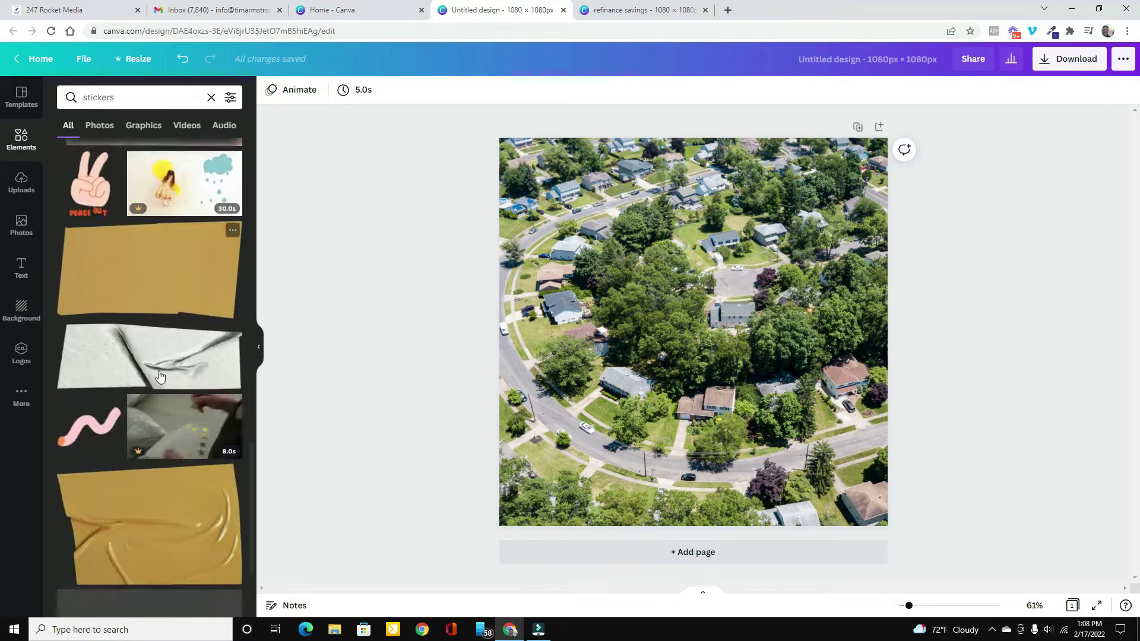
{"action": "scroll", "coordinate": [140, 340], "scroll_direction": "down", "scroll_amount": 8}
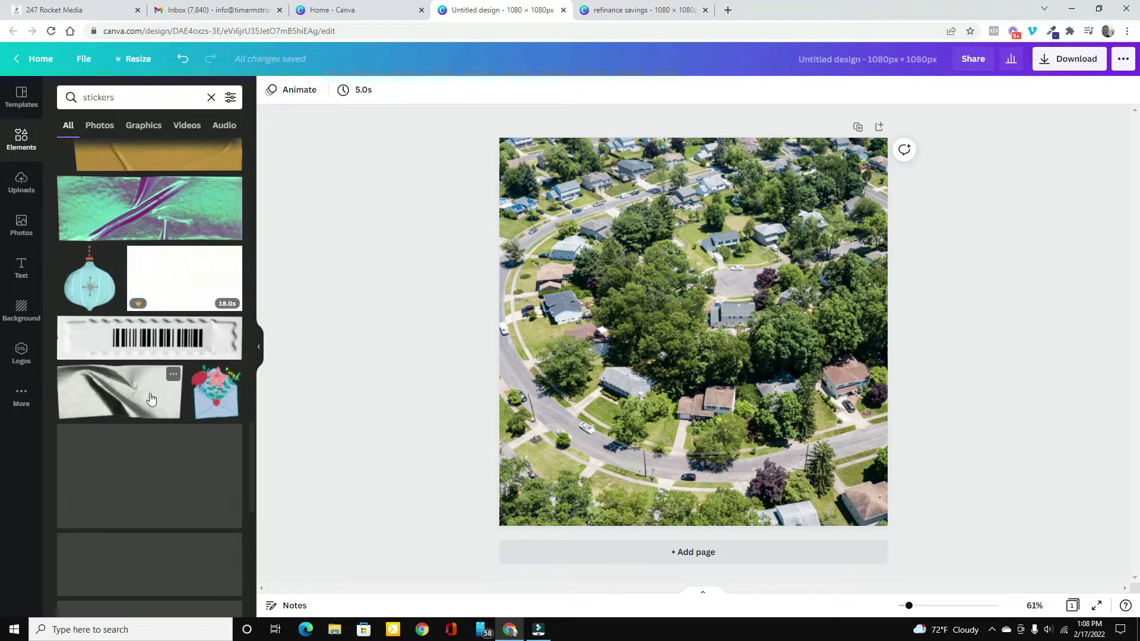
{"action": "scroll", "coordinate": [143, 380], "scroll_direction": "up", "scroll_amount": 3}
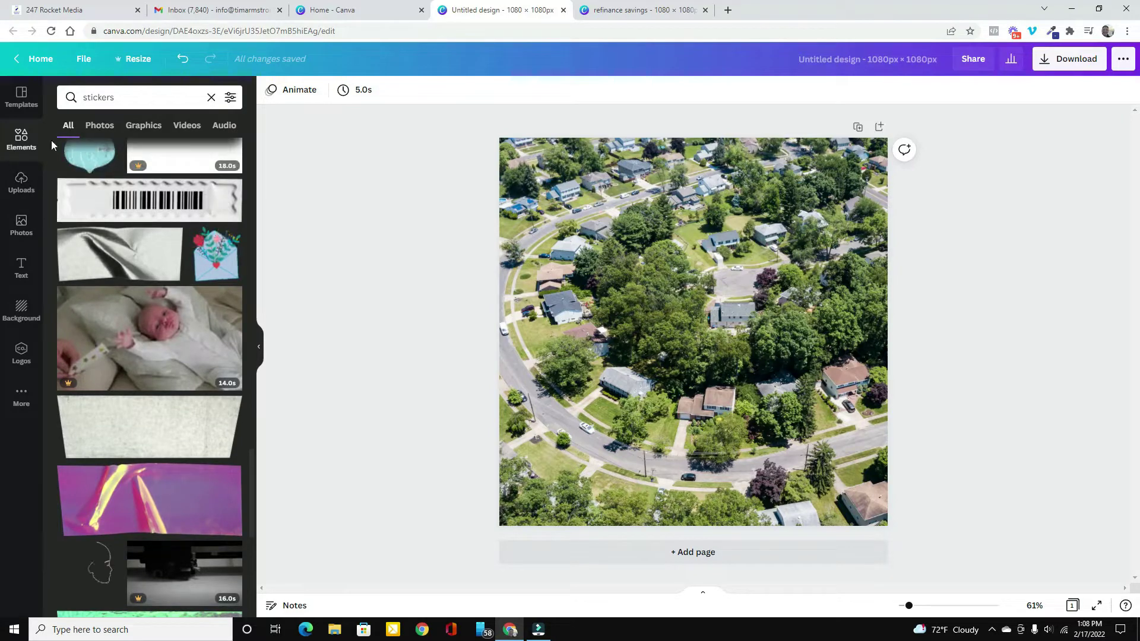
Step: Add the recently used rounded speech bubble, rotate it 90° so its tail points down, shrink it and place it above the upper-left houses
{"action": "left_click", "coordinate": [23, 140]}
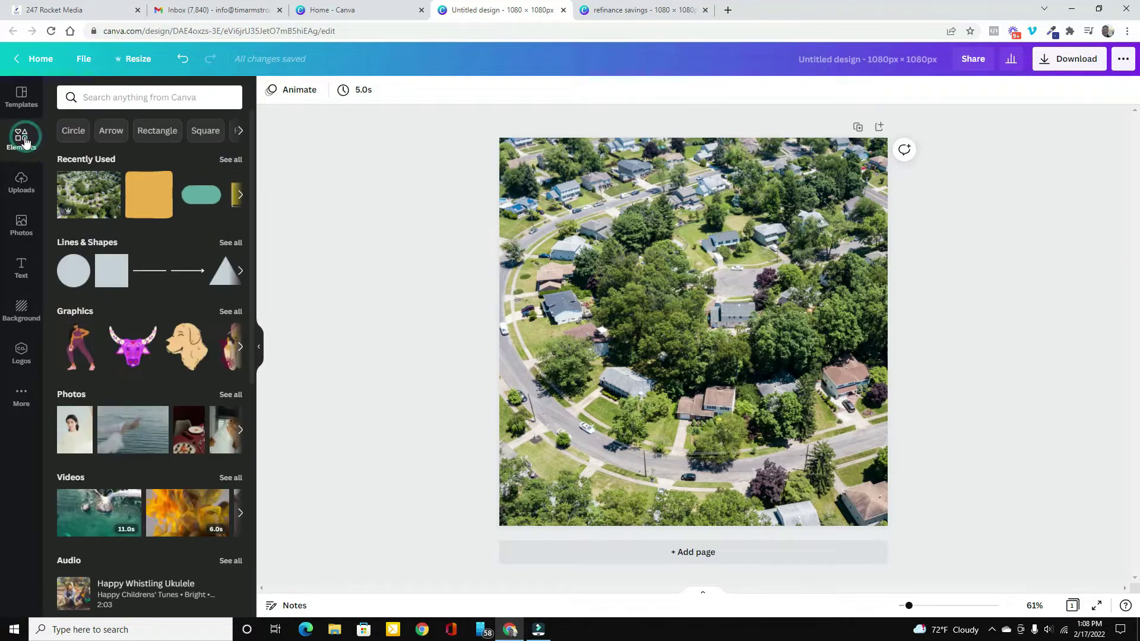
{"action": "left_click", "coordinate": [231, 160]}
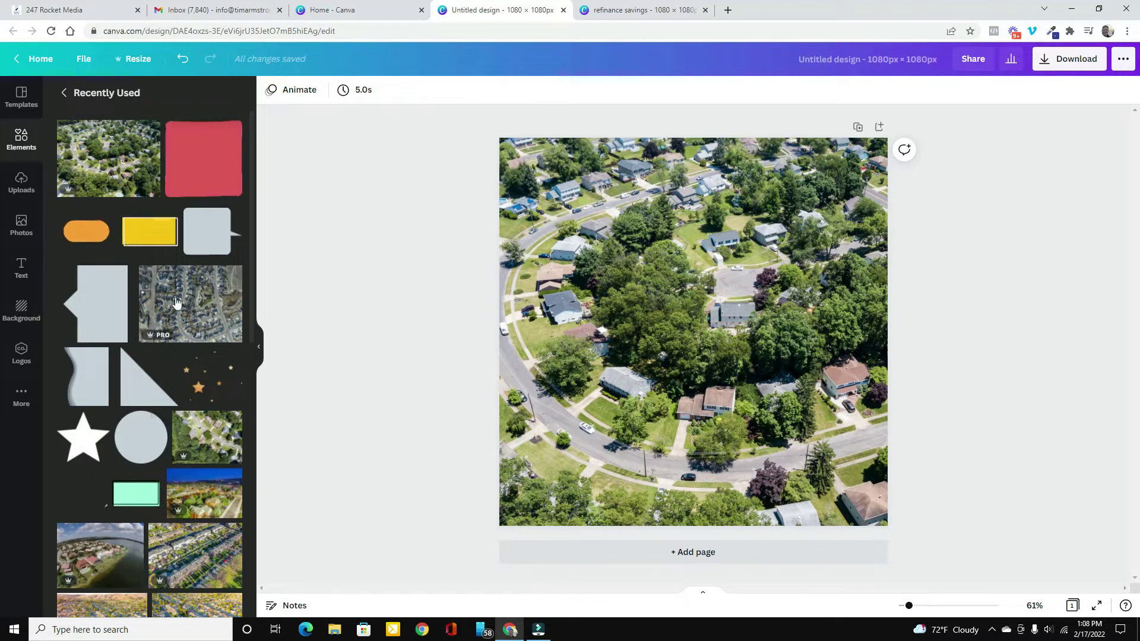
{"action": "left_click_drag", "start_coordinate": [209, 236], "coordinate": [775, 392]}
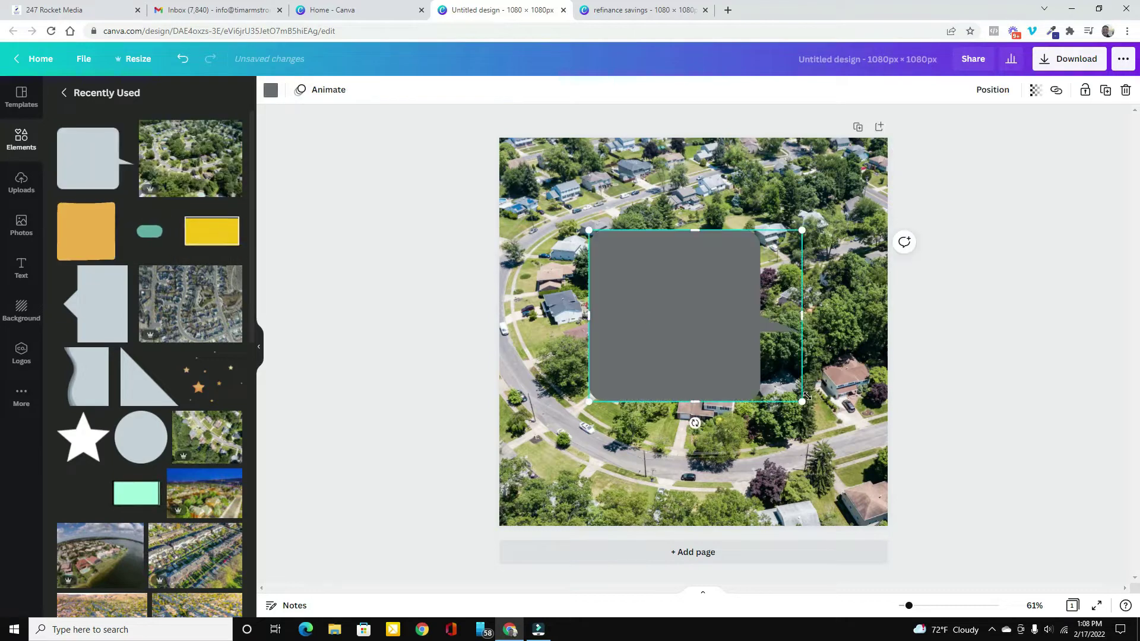
{"action": "left_click_drag", "start_coordinate": [695, 423], "coordinate": [487, 316]}
{"action": "left_click_drag", "start_coordinate": [782, 207], "coordinate": [714, 294]}
{"action": "left_click_drag", "start_coordinate": [676, 336], "coordinate": [593, 210]}
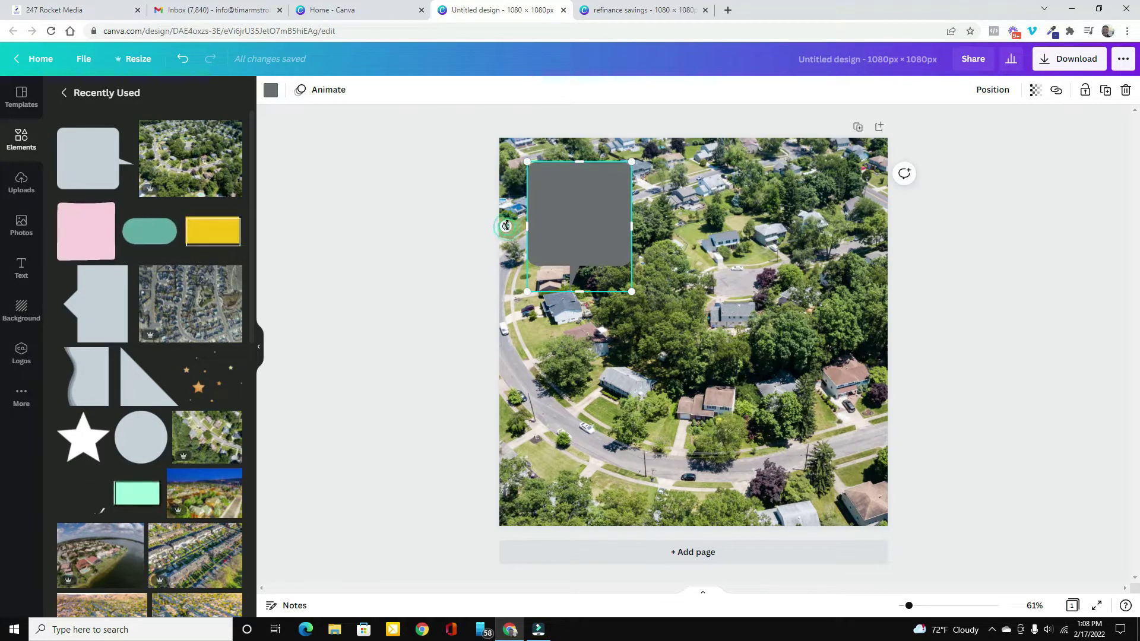
{"action": "left_click_drag", "start_coordinate": [506, 227], "coordinate": [506, 227]}
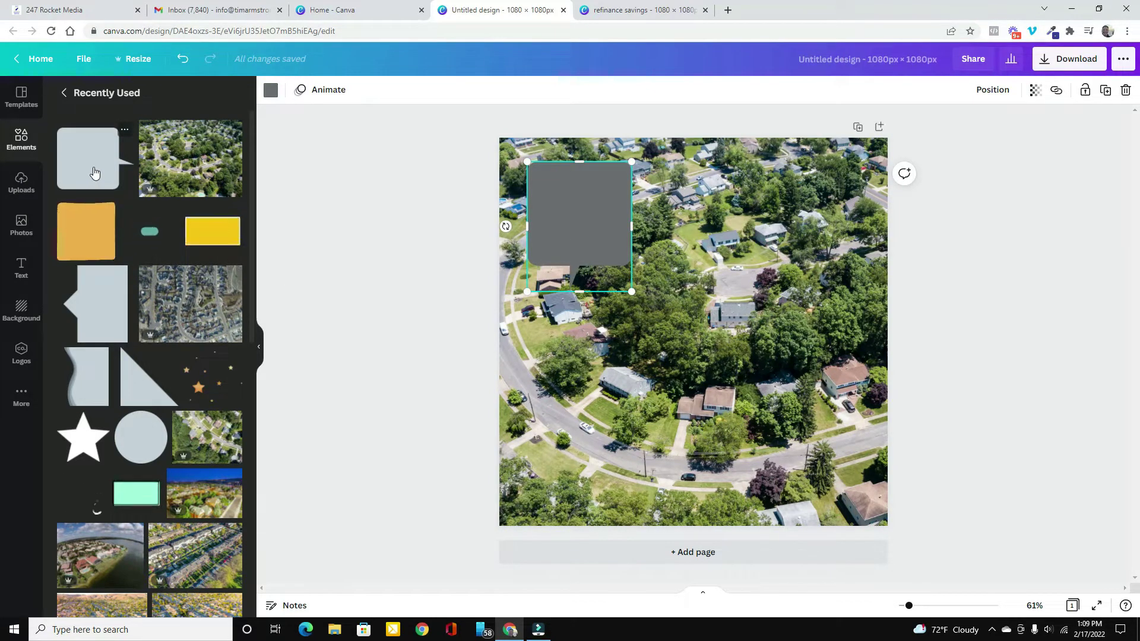
{"action": "left_click", "coordinate": [92, 173]}
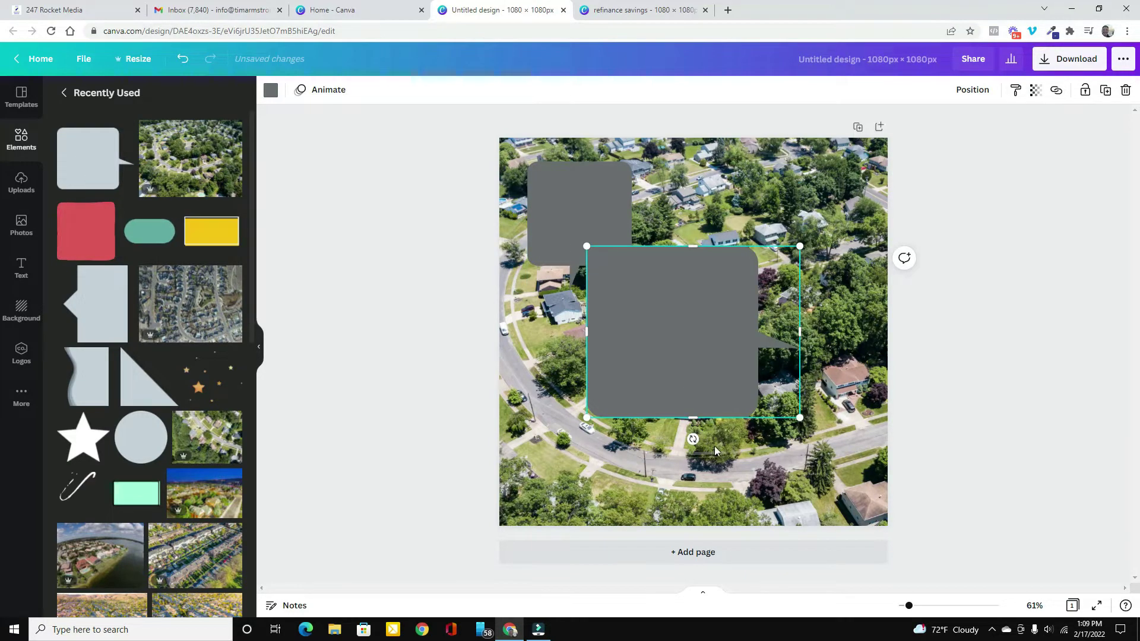
{"action": "left_click_drag", "start_coordinate": [693, 439], "coordinate": [505, 347]}
{"action": "left_click_drag", "start_coordinate": [711, 347], "coordinate": [758, 301]}
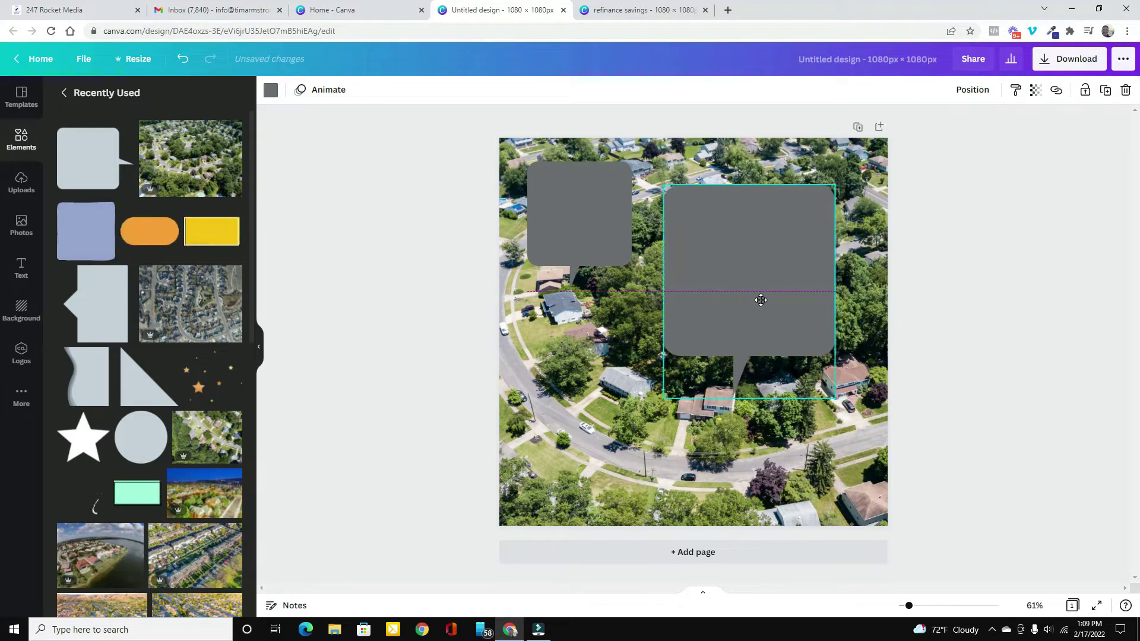
{"action": "left_click_drag", "start_coordinate": [837, 400], "coordinate": [806, 357]}
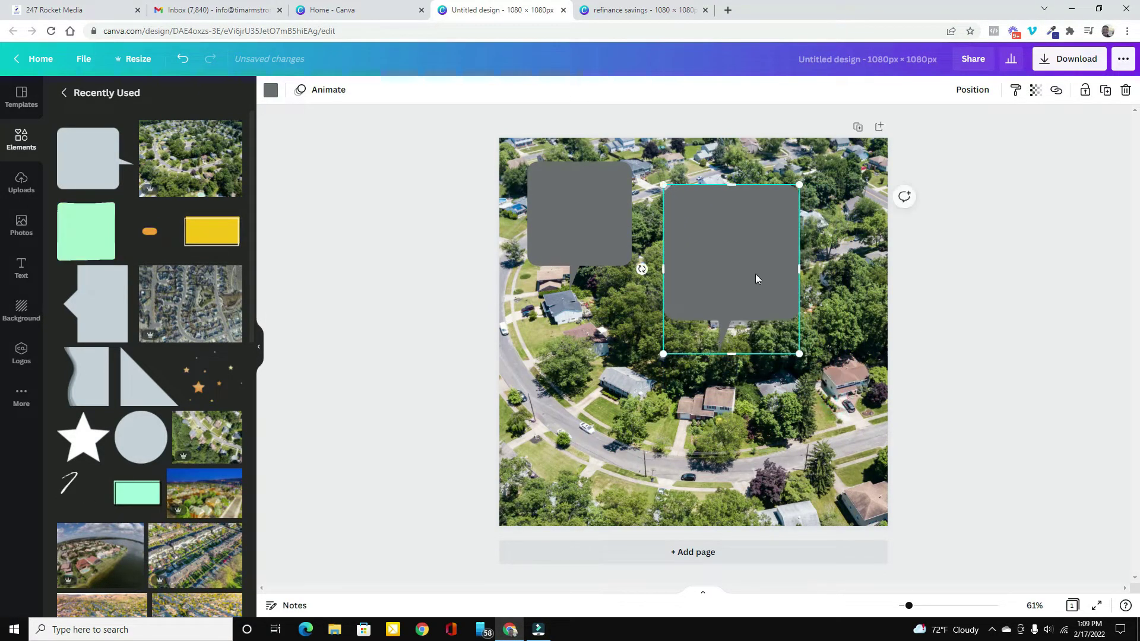
{"action": "left_click_drag", "start_coordinate": [744, 264], "coordinate": [759, 299]}
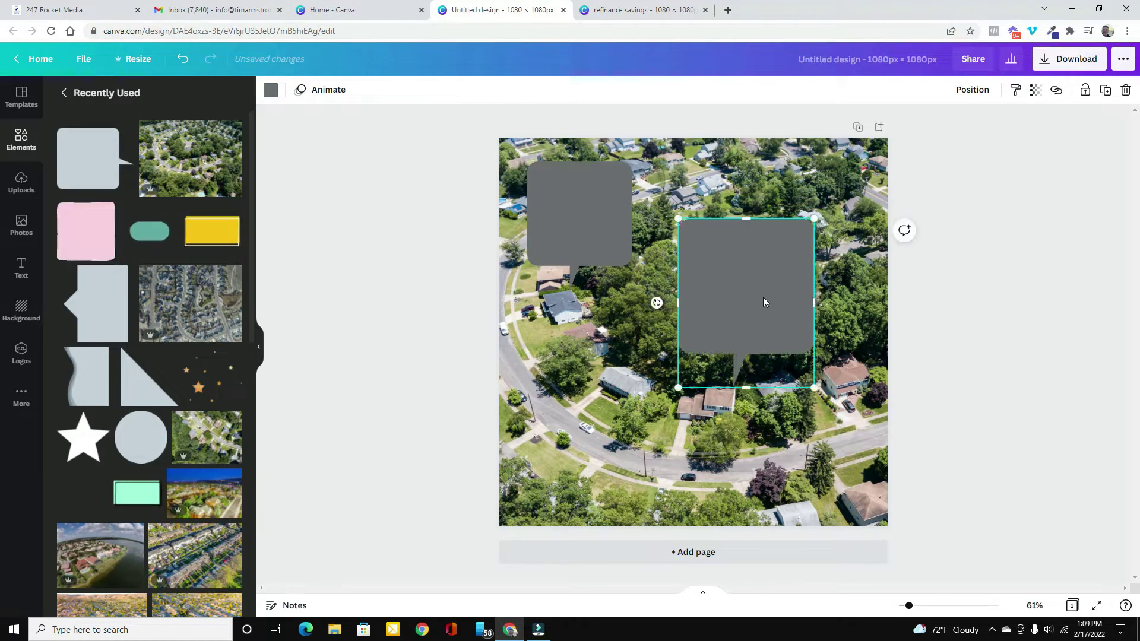
{"action": "left_click", "coordinate": [1126, 91]}
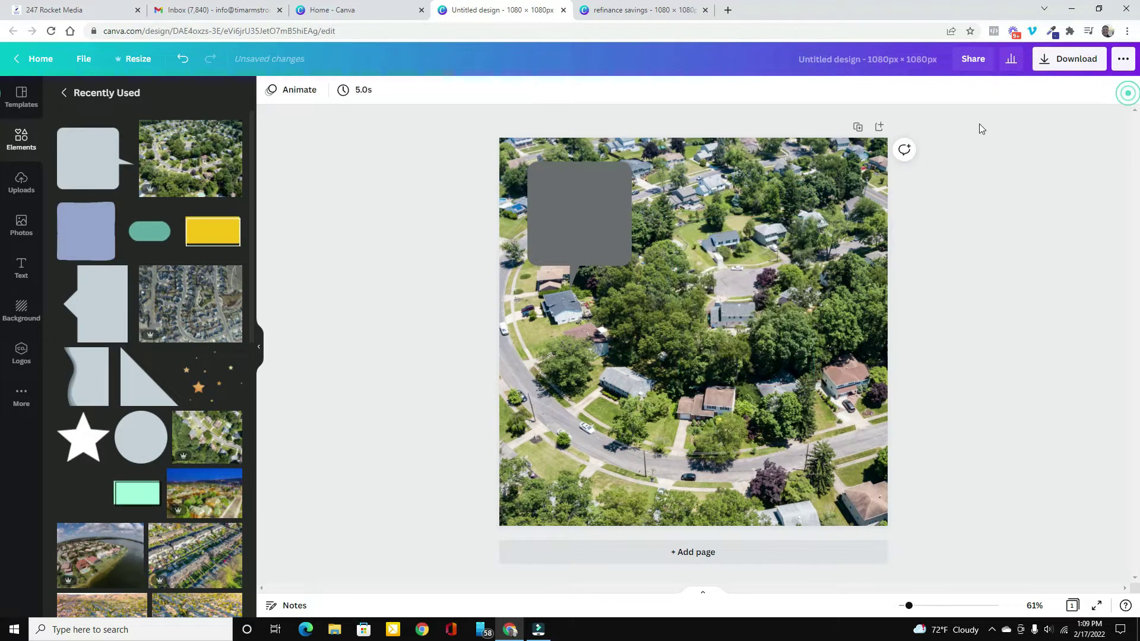
Step: Duplicate the upper-left speech bubble and place the copy so its tail points at the brown-roofed house beside the curved road
{"action": "left_click", "coordinate": [572, 201]}
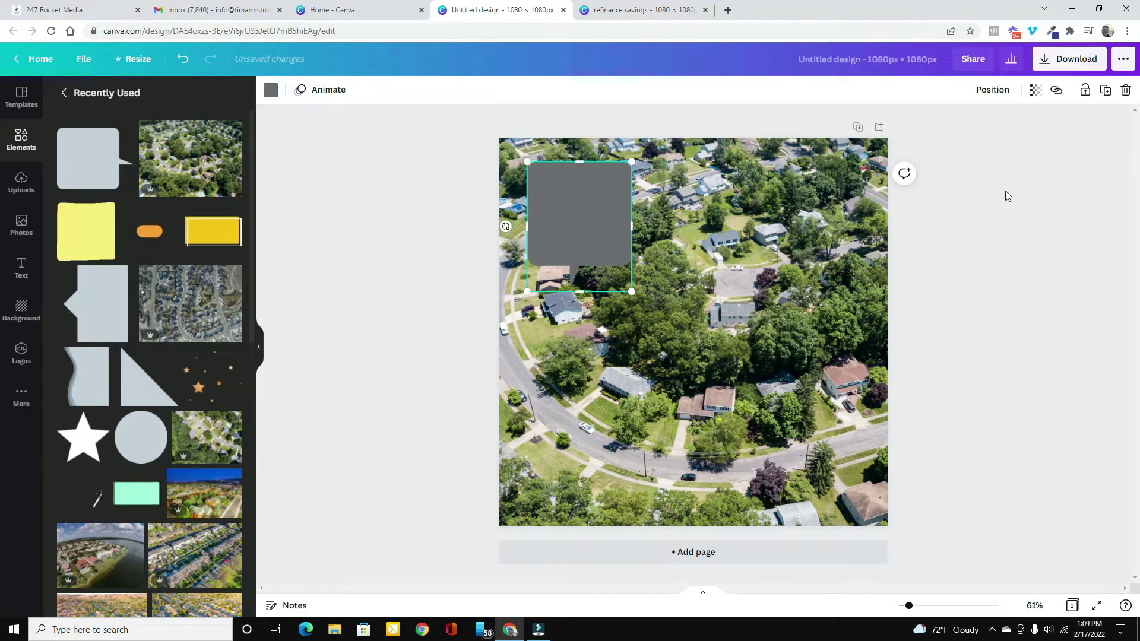
{"action": "left_click", "coordinate": [1106, 92]}
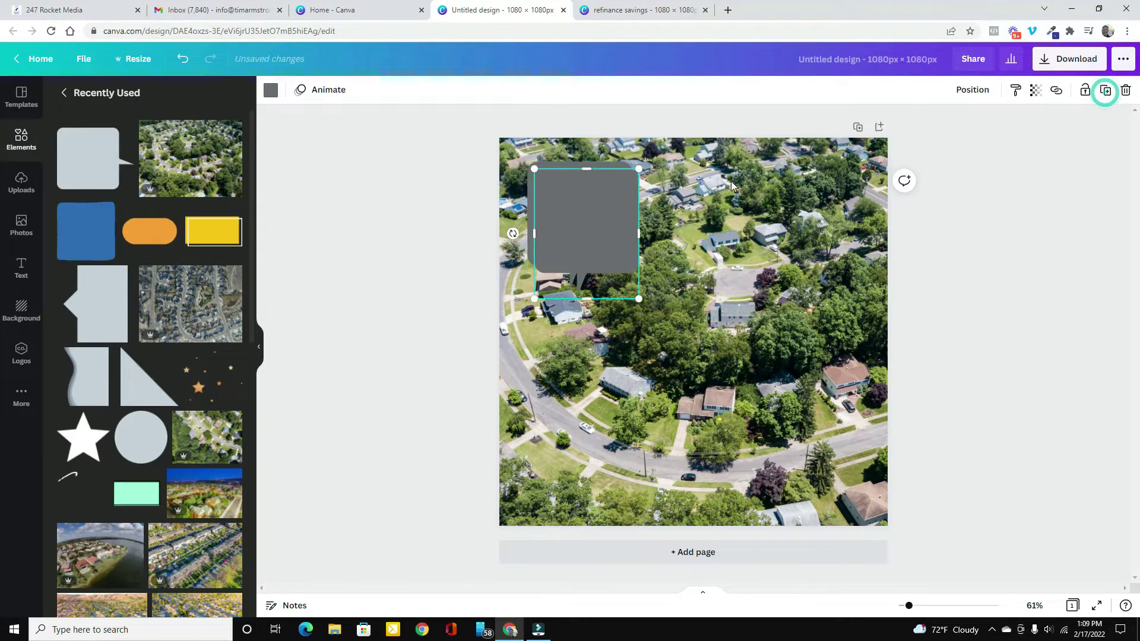
{"action": "left_click_drag", "start_coordinate": [579, 222], "coordinate": [724, 313]}
{"action": "left_click", "coordinate": [823, 275]}
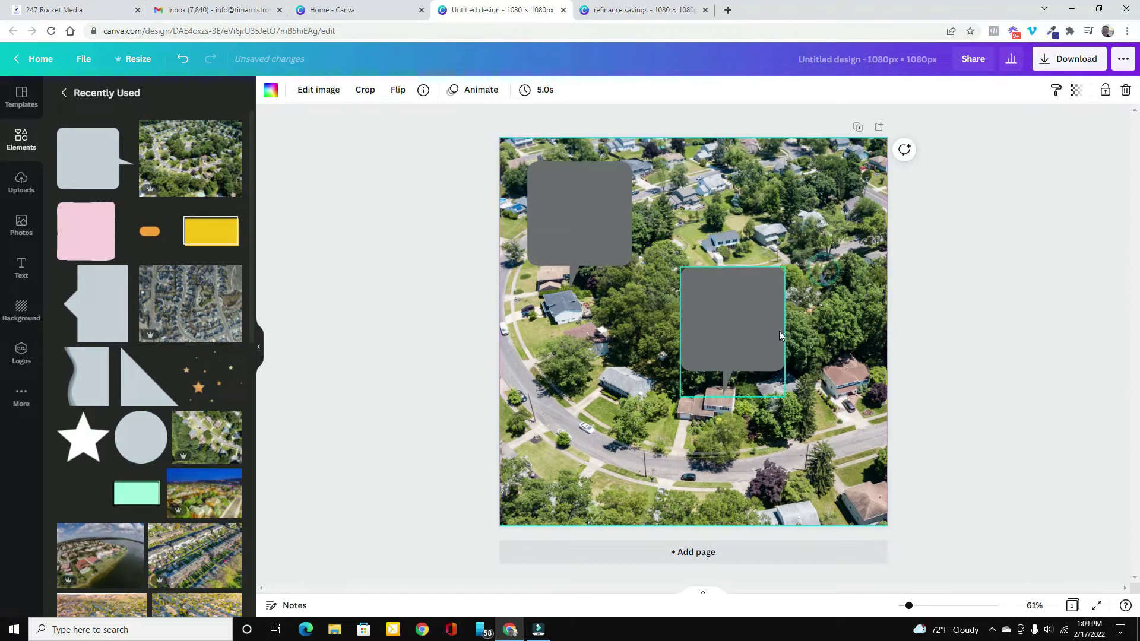
Step: Recolor both speech bubbles from gray to the default orange
{"action": "left_click", "coordinate": [573, 254]}
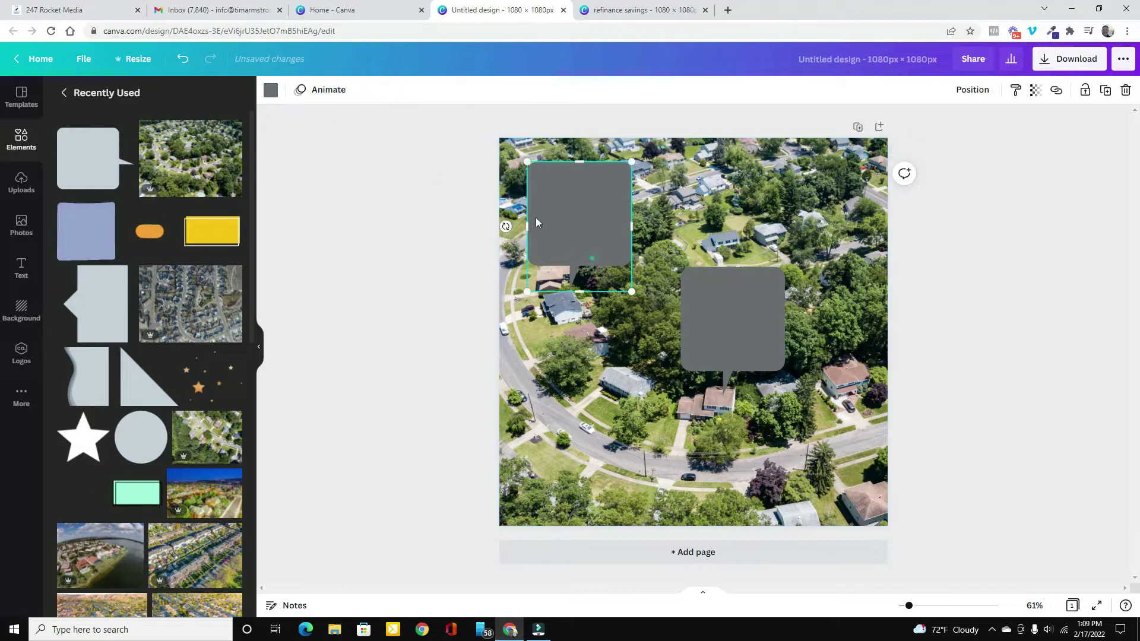
{"action": "left_click", "coordinate": [269, 90]}
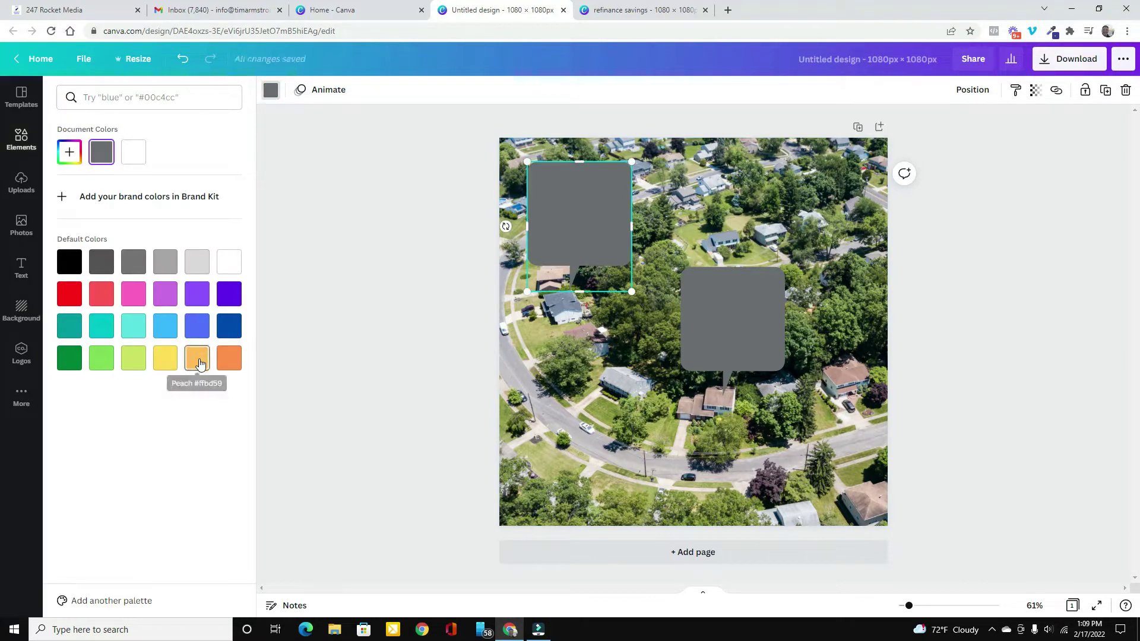
{"action": "left_click", "coordinate": [229, 358]}
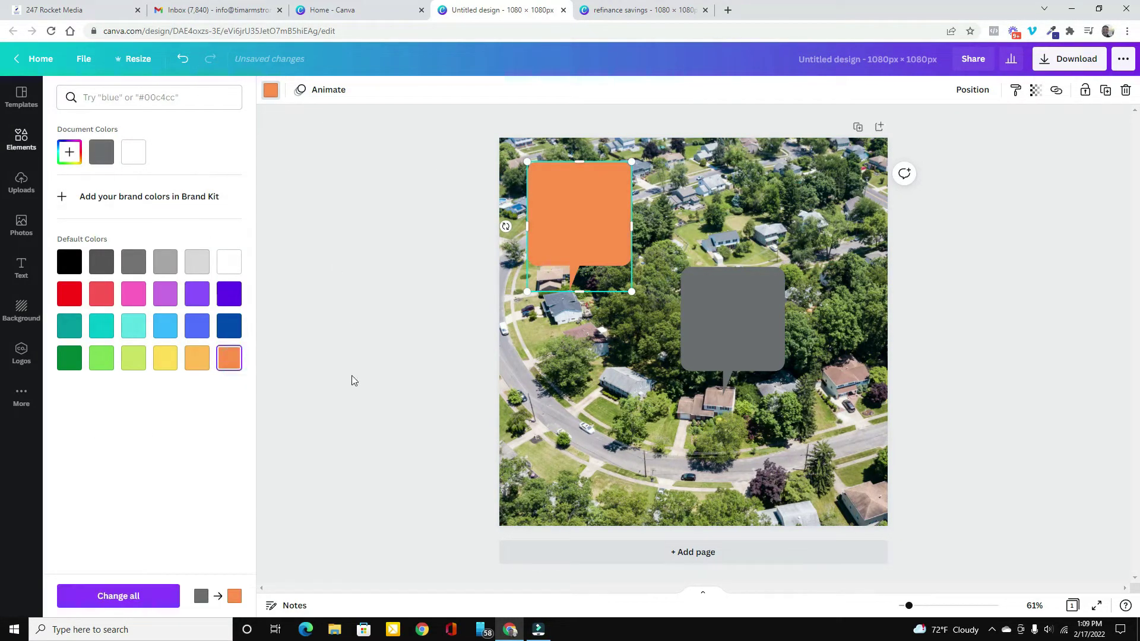
{"action": "left_click", "coordinate": [739, 347]}
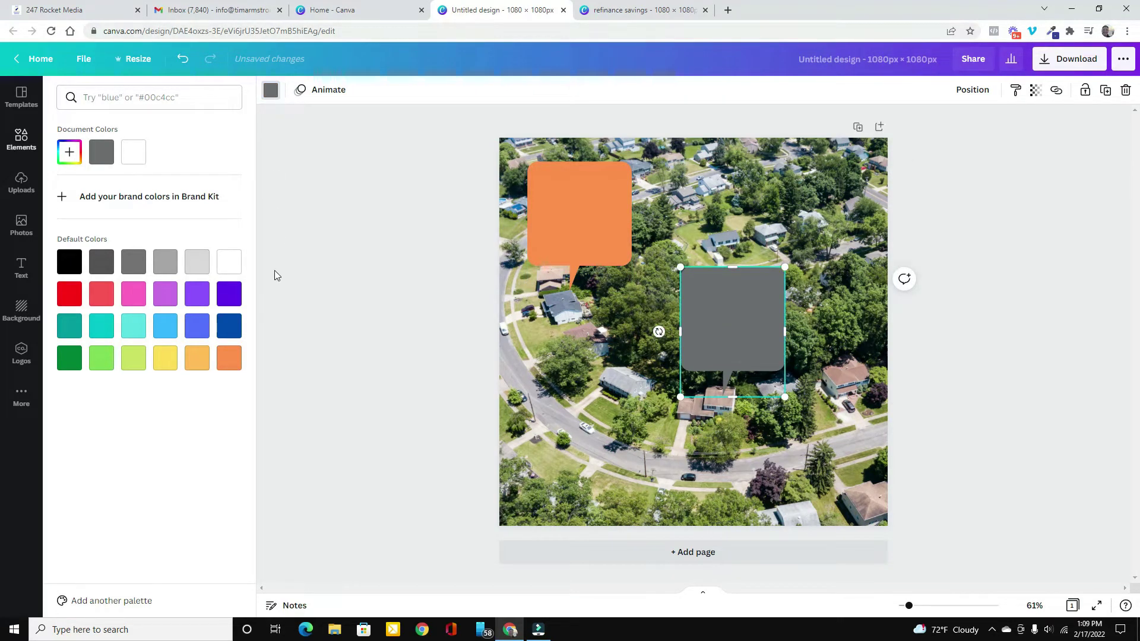
{"action": "left_click", "coordinate": [229, 358]}
{"action": "key", "text": "Escape"}
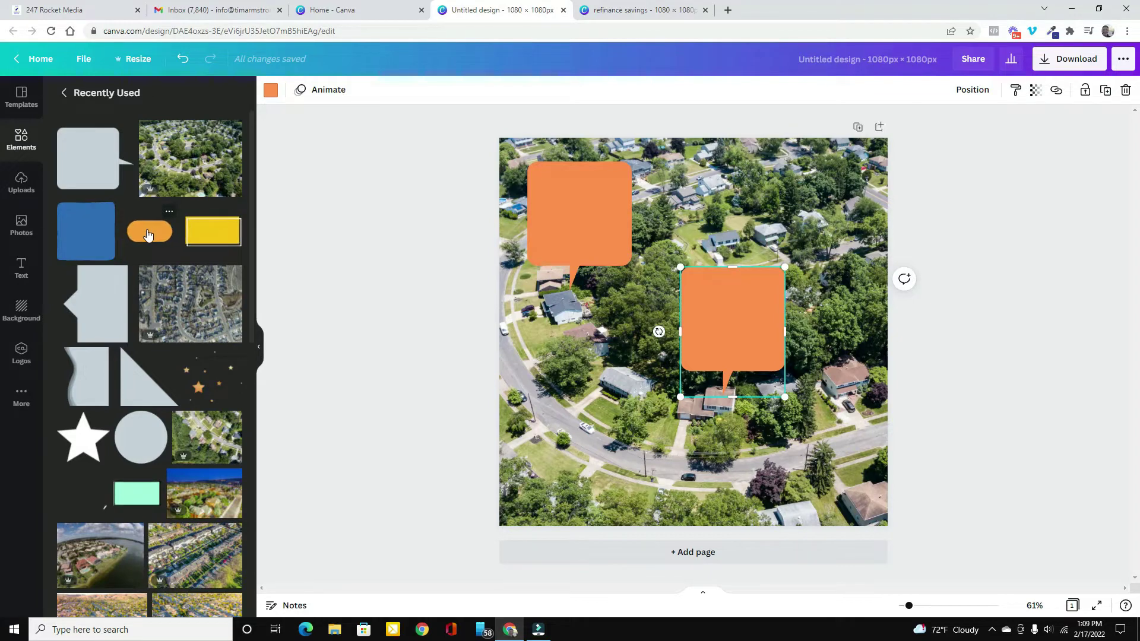
Step: Add the recently used animated pill shape, shrink it and center it over the lower speech bubble
{"action": "left_click_drag", "start_coordinate": [273, 238], "coordinate": [617, 283]}
{"action": "left_click_drag", "start_coordinate": [864, 389], "coordinate": [808, 363]}
{"action": "left_click_drag", "start_coordinate": [700, 303], "coordinate": [734, 308]}
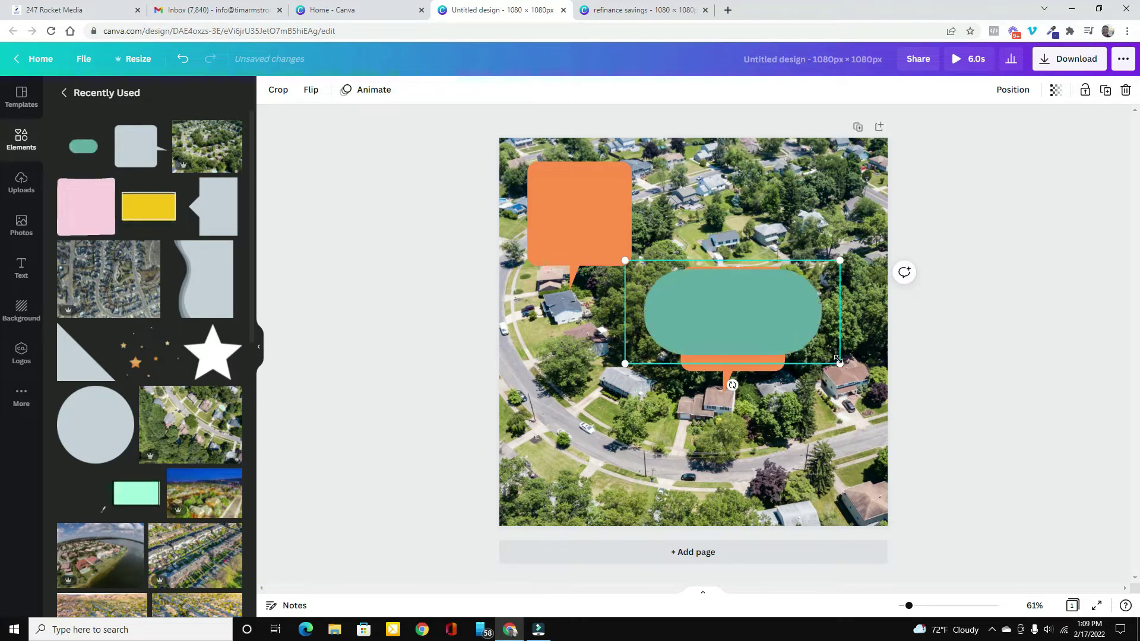
{"action": "left_click_drag", "start_coordinate": [756, 318], "coordinate": [758, 326]}
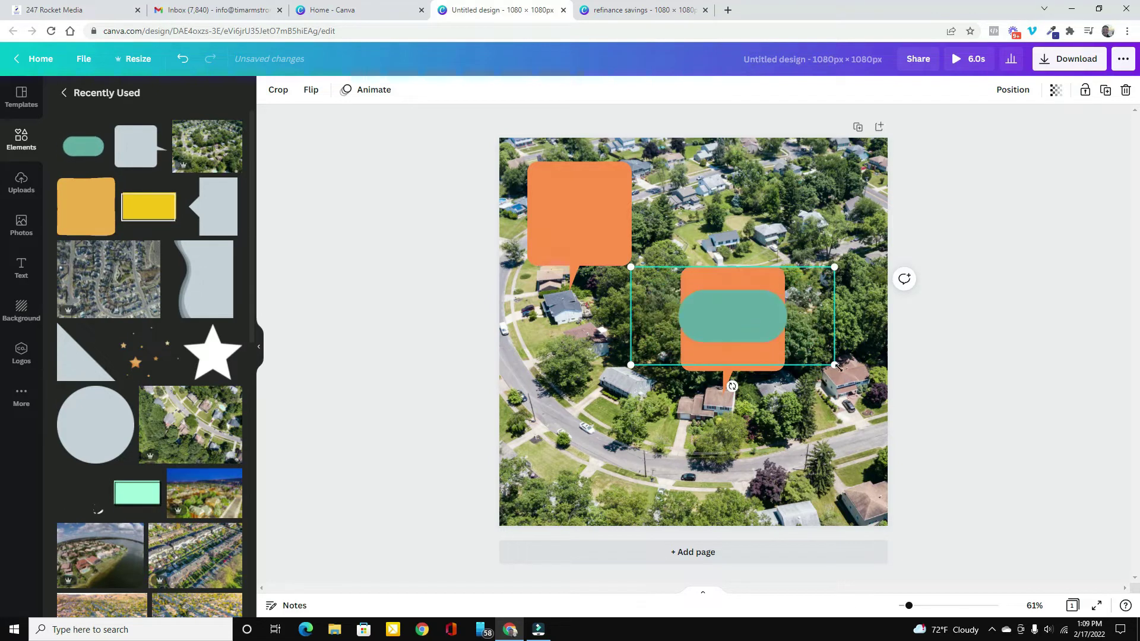
{"action": "left_click_drag", "start_coordinate": [833, 363], "coordinate": [826, 360]}
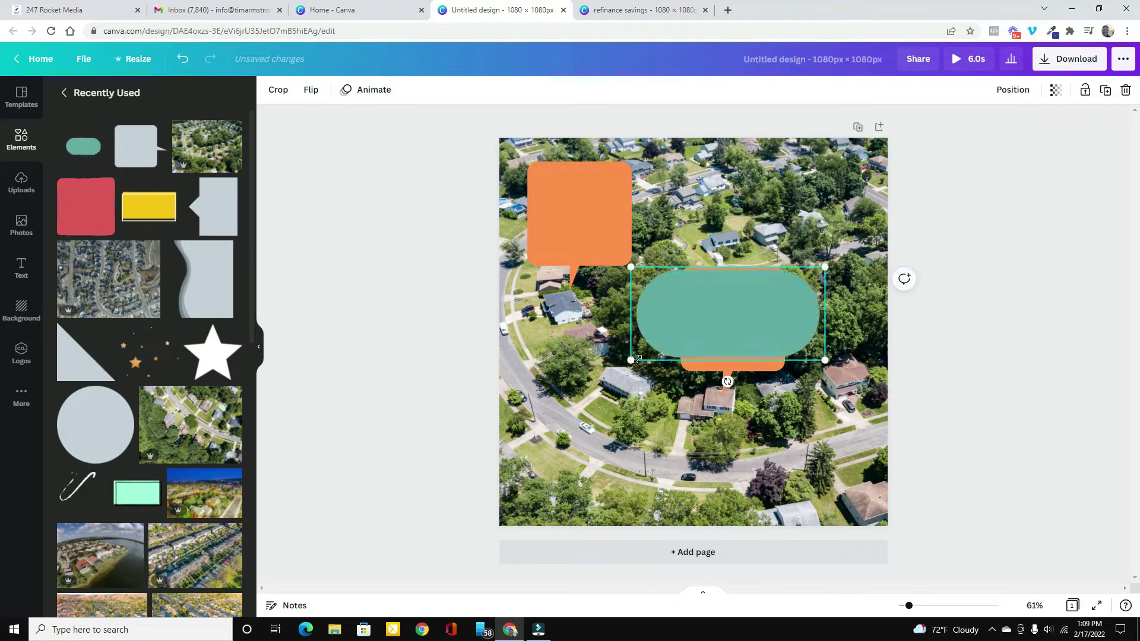
{"action": "left_click_drag", "start_coordinate": [632, 359], "coordinate": [637, 360]}
{"action": "left_click_drag", "start_coordinate": [698, 336], "coordinate": [721, 329]}
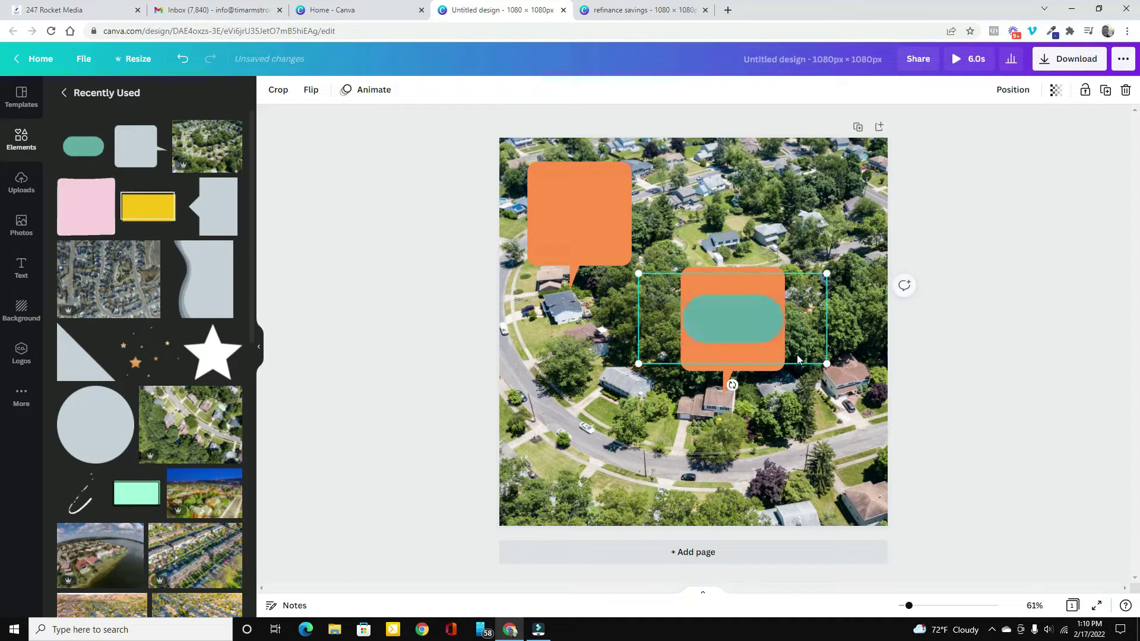
{"action": "left_click", "coordinate": [958, 380]}
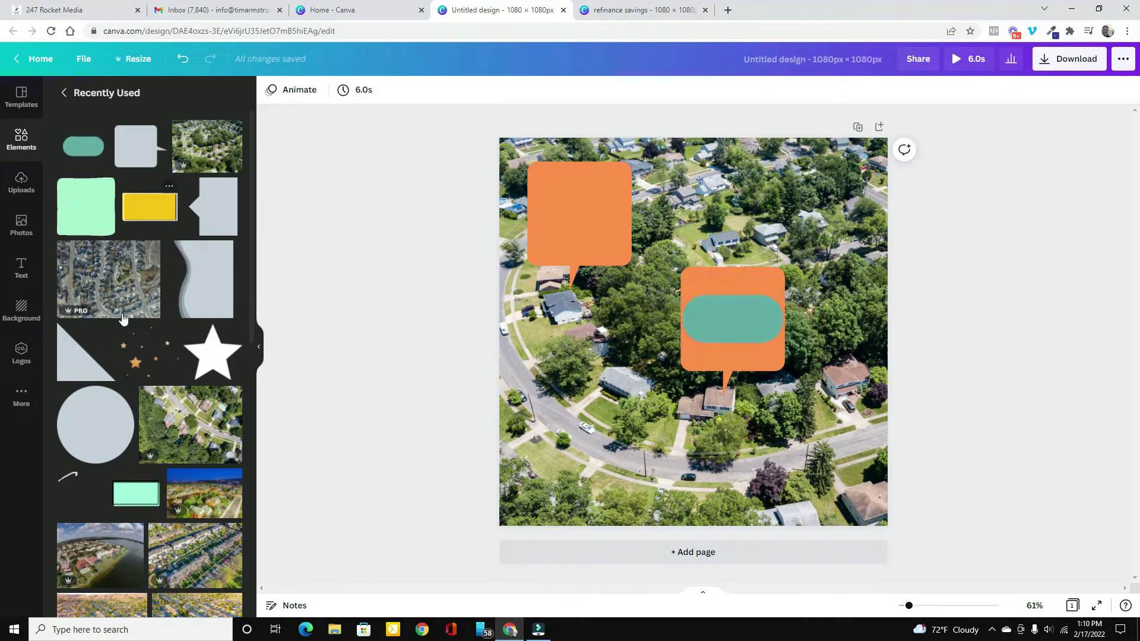
Step: Add the recently used animated yellow rectangle with the white outline, and size and position it over the upper-left speech bubble
{"action": "left_click_drag", "start_coordinate": [441, 220], "coordinate": [561, 208]}
{"action": "left_click_drag", "start_coordinate": [841, 329], "coordinate": [668, 238]}
{"action": "left_click_drag", "start_coordinate": [575, 174], "coordinate": [566, 188]}
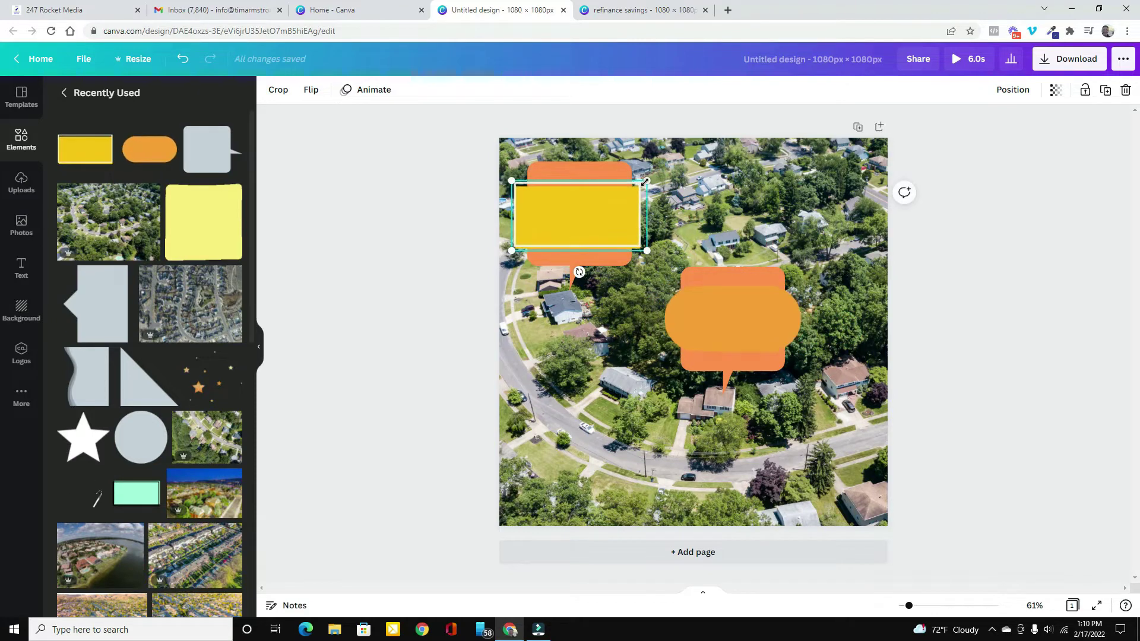
{"action": "left_click_drag", "start_coordinate": [646, 182], "coordinate": [670, 169]}
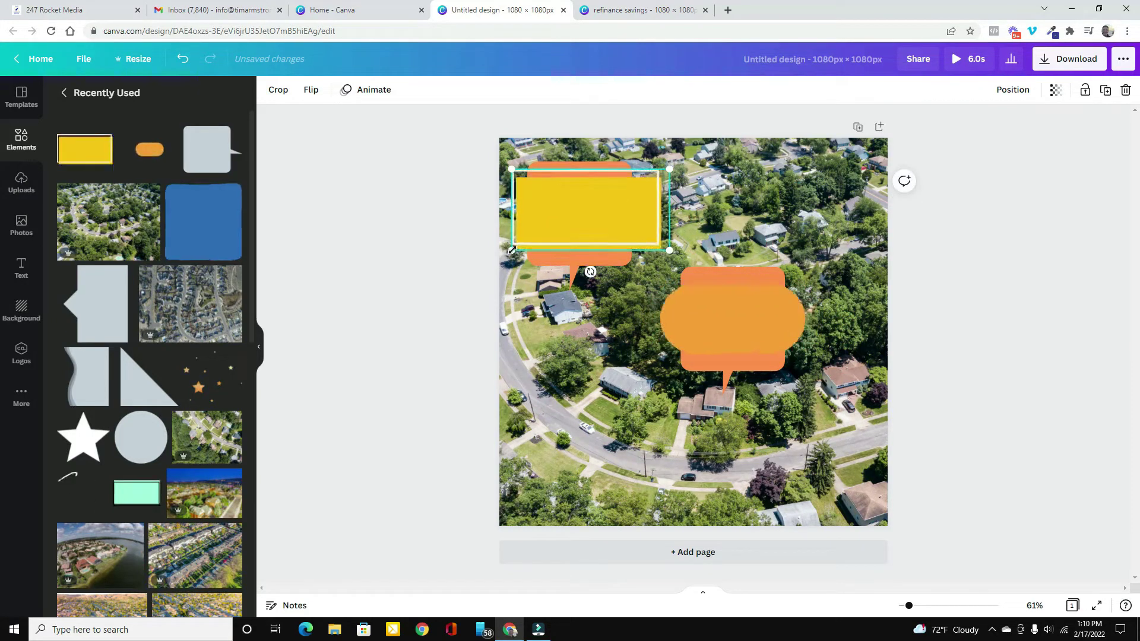
{"action": "left_click_drag", "start_coordinate": [512, 250], "coordinate": [504, 254]}
{"action": "left_click", "coordinate": [594, 224]}
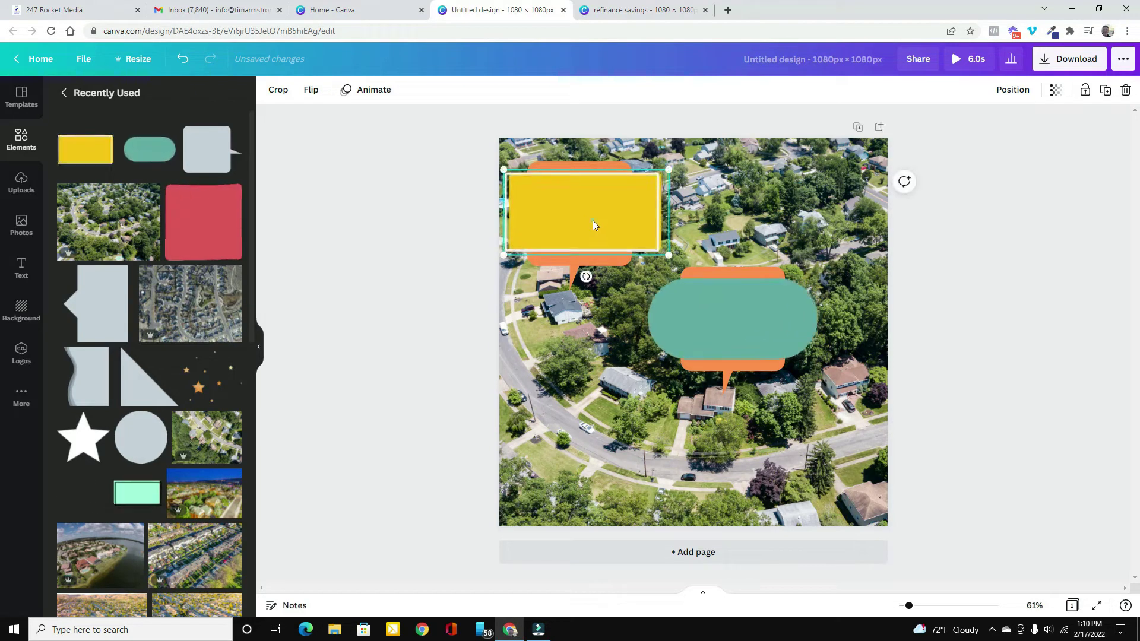
{"action": "double_click", "coordinate": [606, 237]}
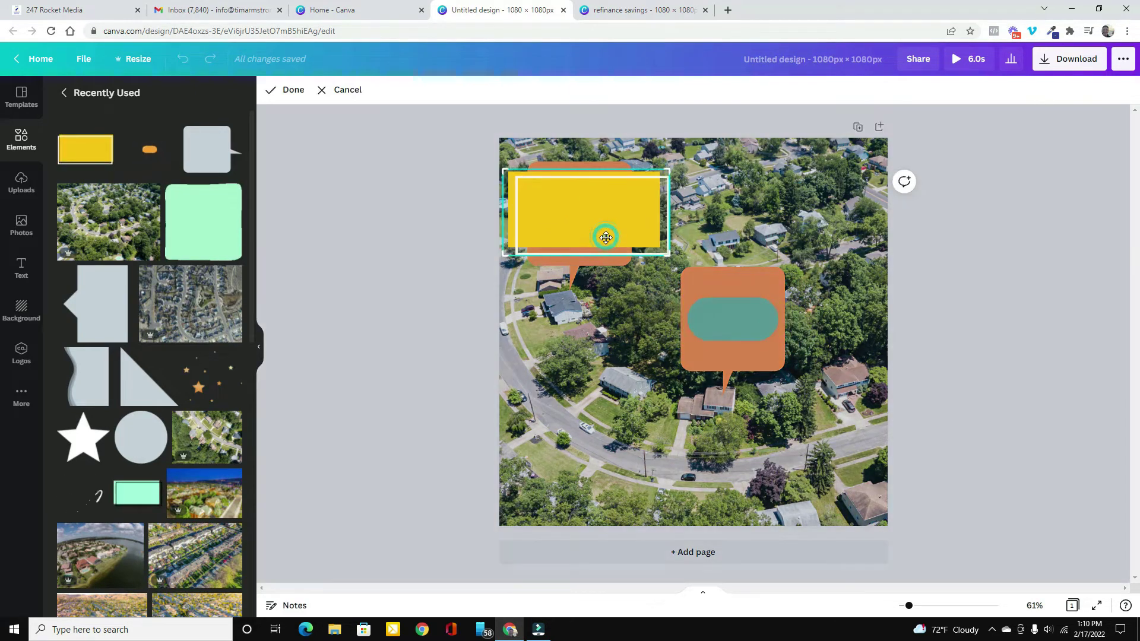
{"action": "left_click", "coordinate": [290, 92]}
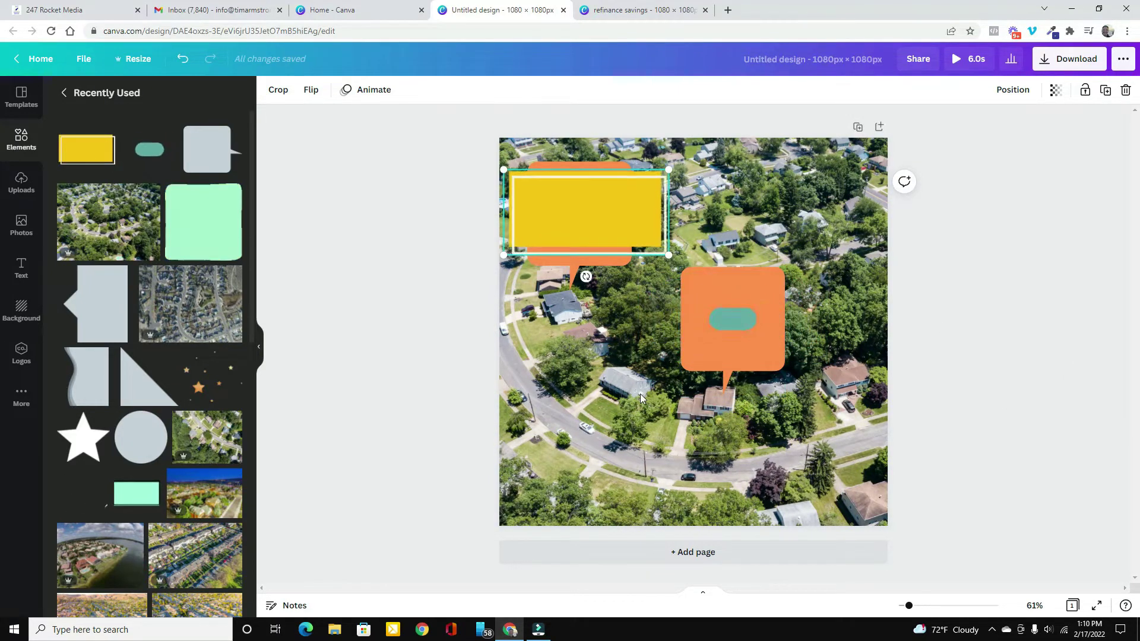
Step: Add a subheading reading "Saving $389 Month" and place it on the yellow rectangle
{"action": "left_click", "coordinate": [21, 267]}
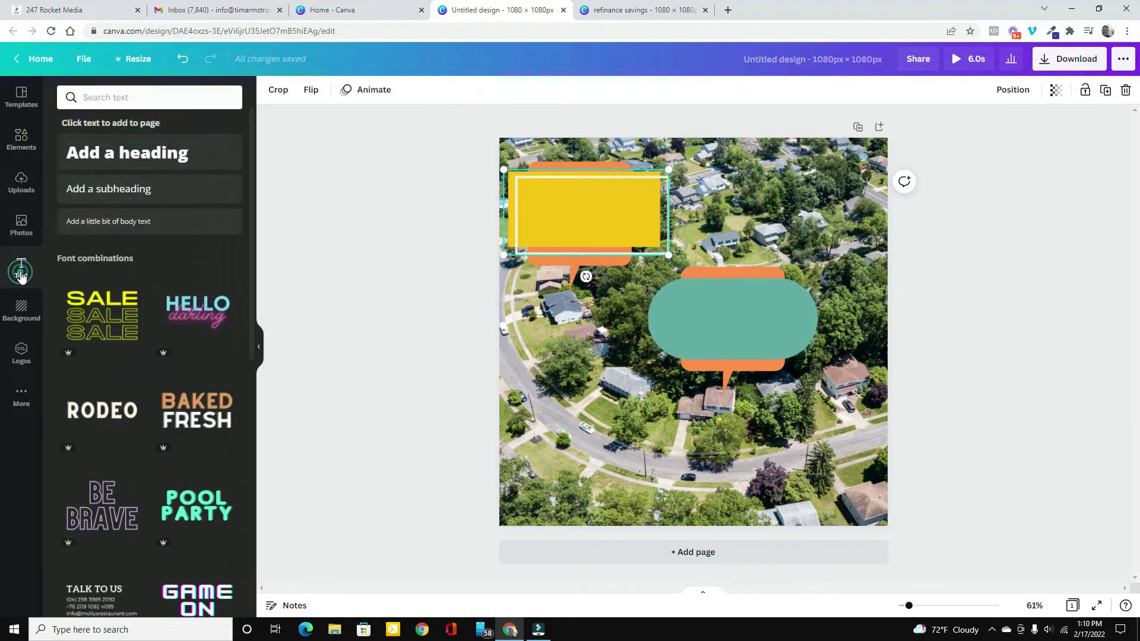
{"action": "left_click", "coordinate": [96, 190]}
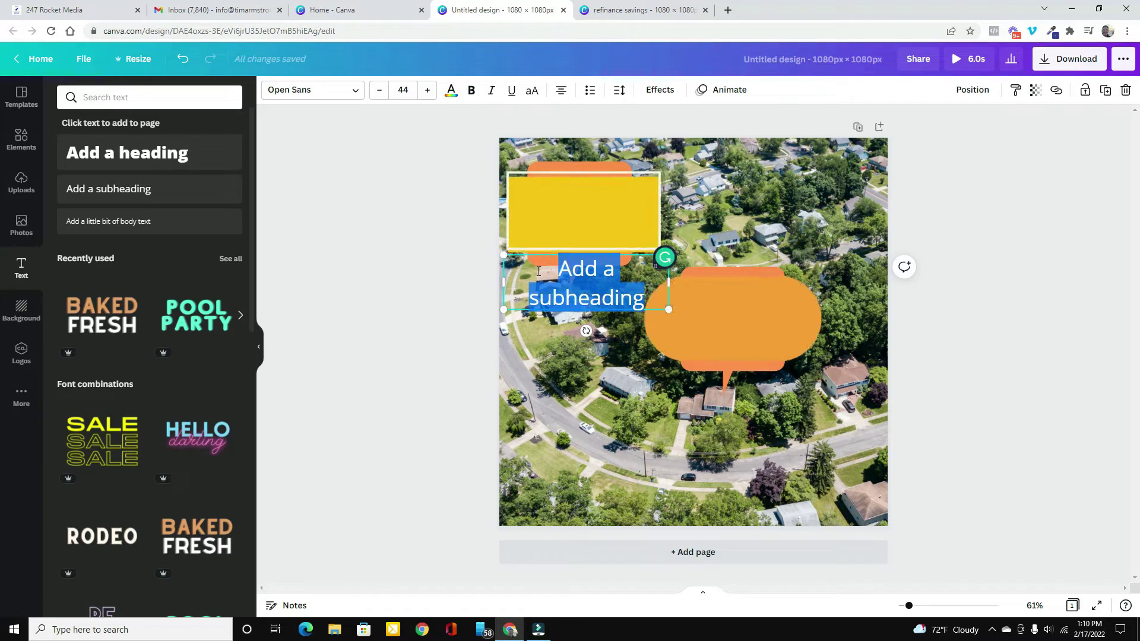
{"action": "type", "text": "Sav"}
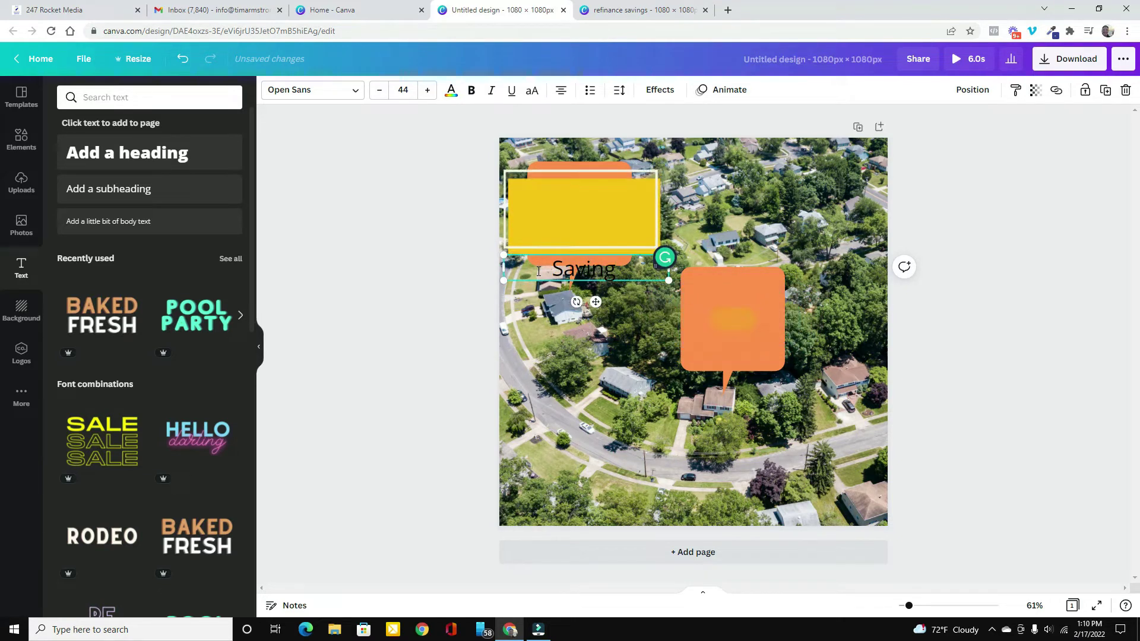
{"action": "type", "text": "ing"}
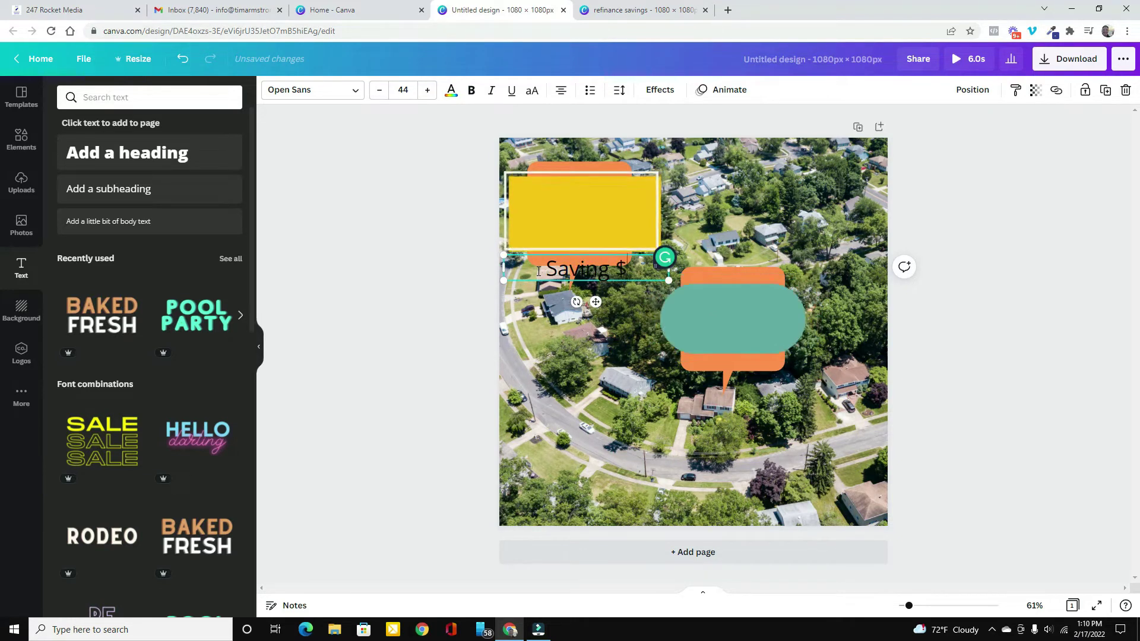
{"action": "type", "text": " $389"}
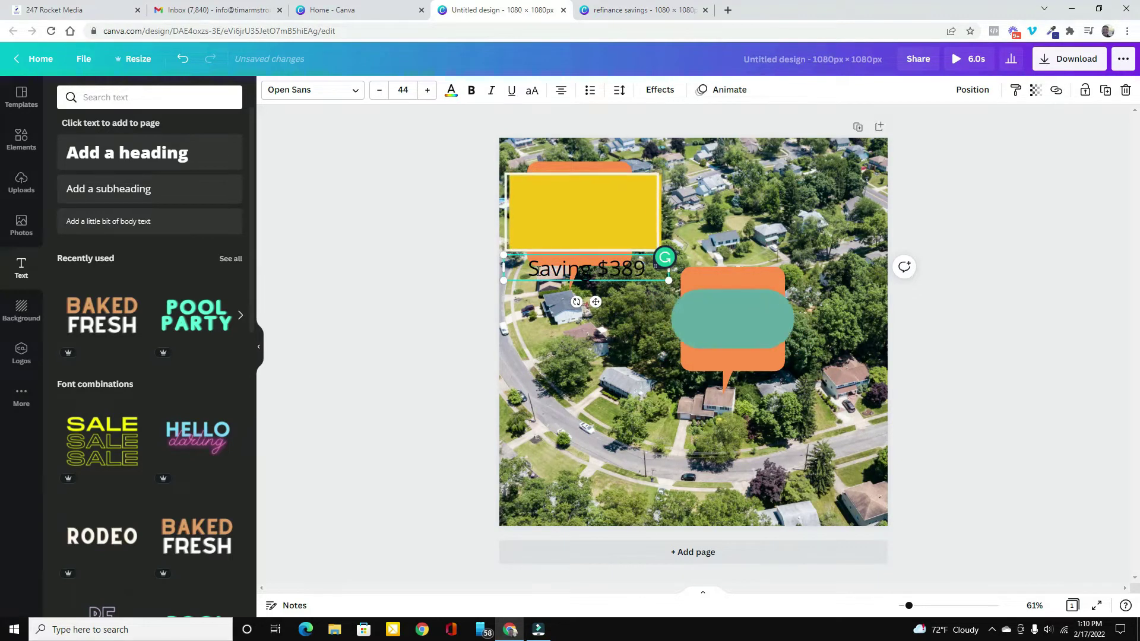
{"action": "type", "text": " Month"}
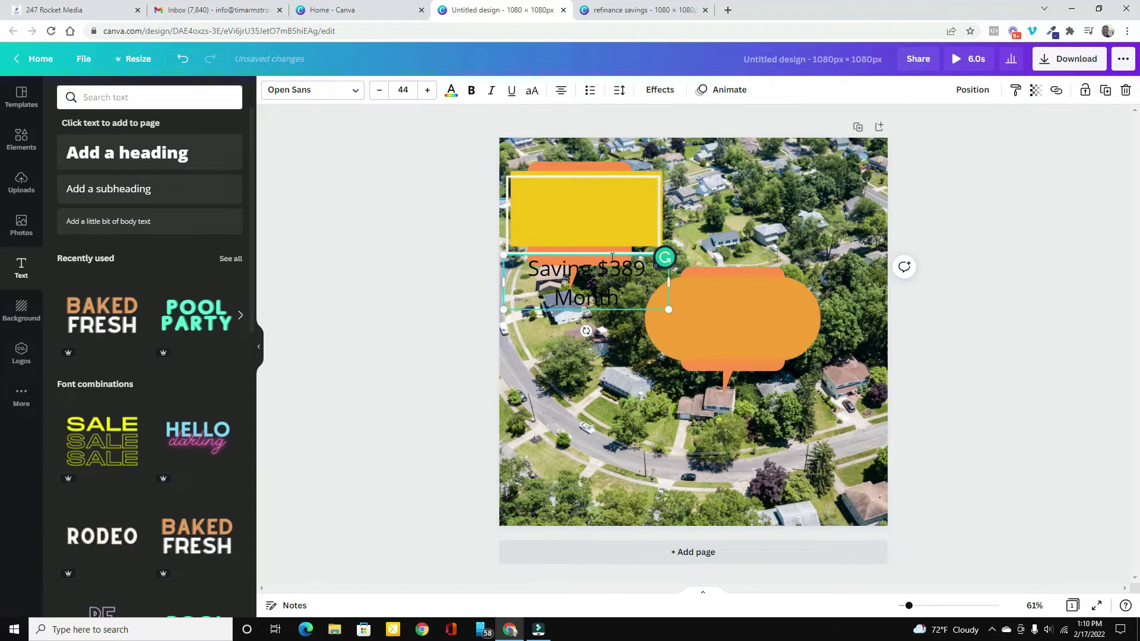
{"action": "left_click_drag", "start_coordinate": [607, 242], "coordinate": [605, 181]}
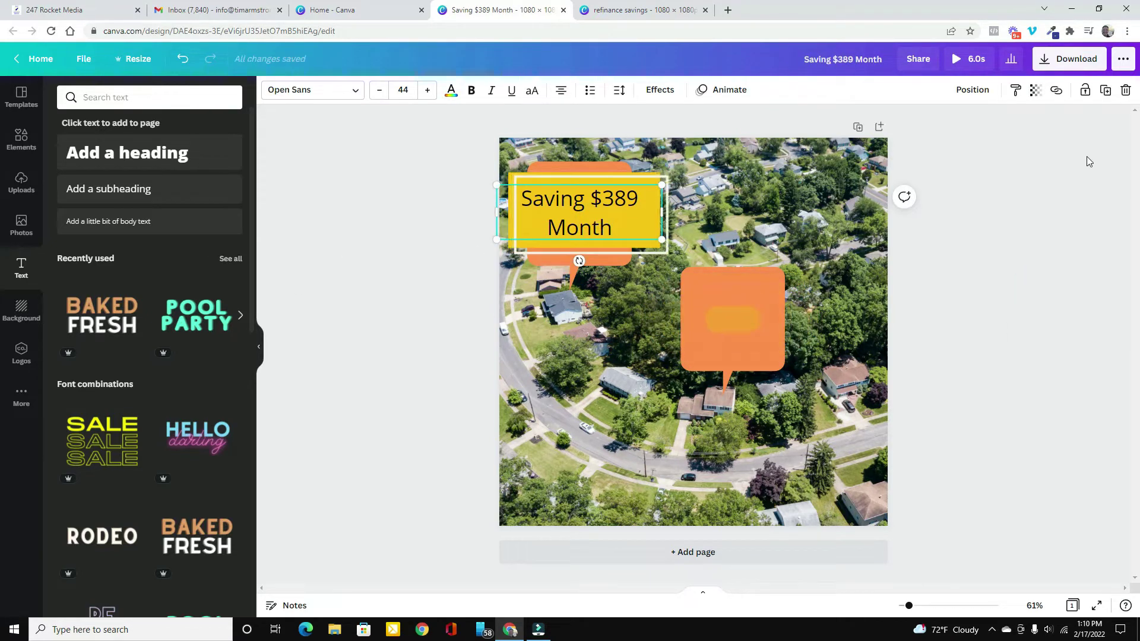
Step: Duplicate the savings text onto the lower bubble's pill shape at font size 37.2 and change its amount to $419
{"action": "left_click", "coordinate": [1105, 90]}
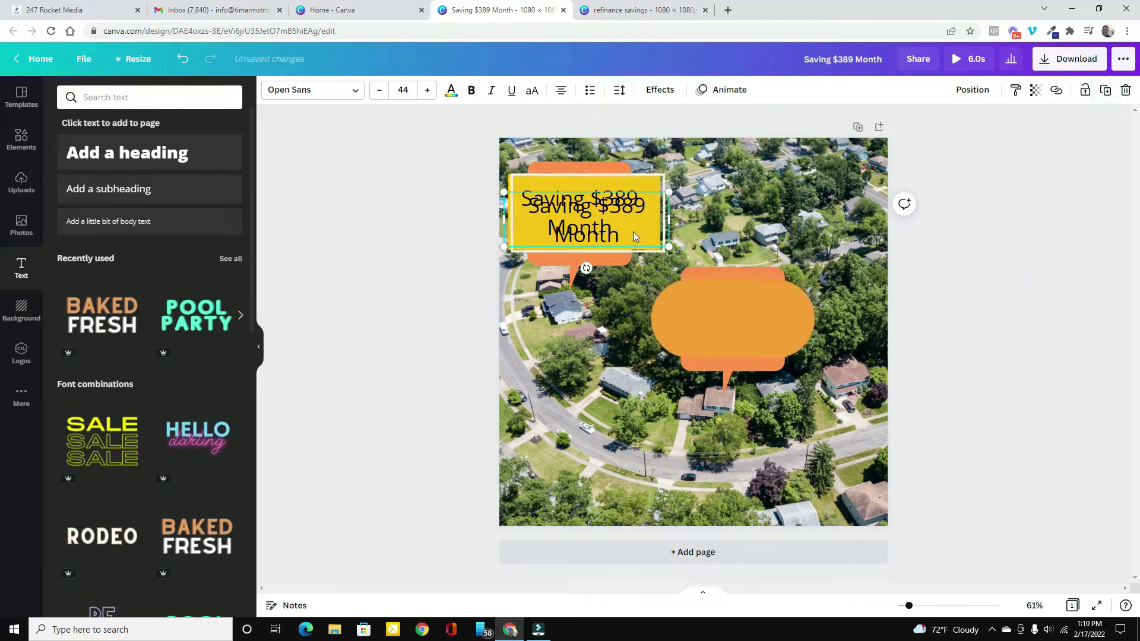
{"action": "left_click_drag", "start_coordinate": [633, 231], "coordinate": [753, 330]}
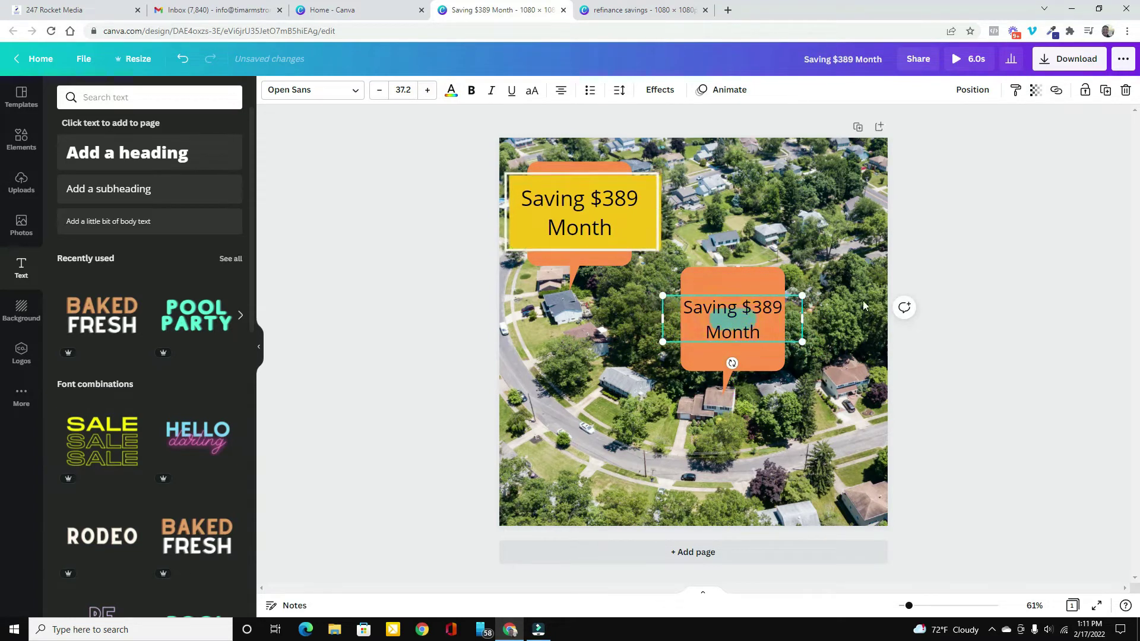
{"action": "left_click", "coordinate": [783, 309]}
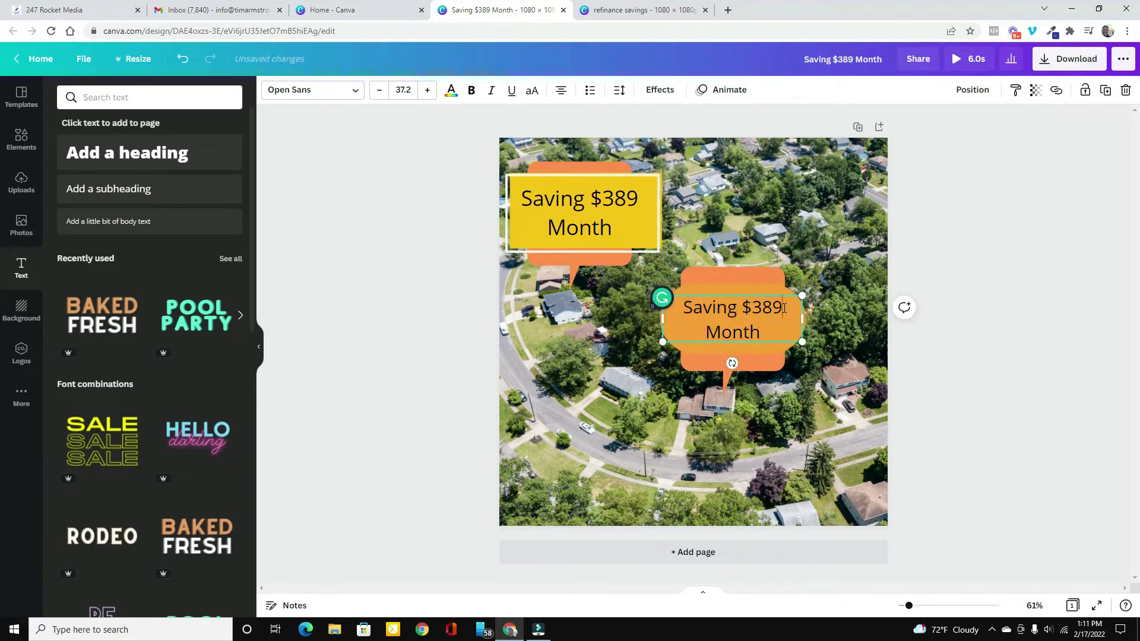
{"action": "key", "text": "BackSpace"}
{"action": "key", "text": "BackSpace"}
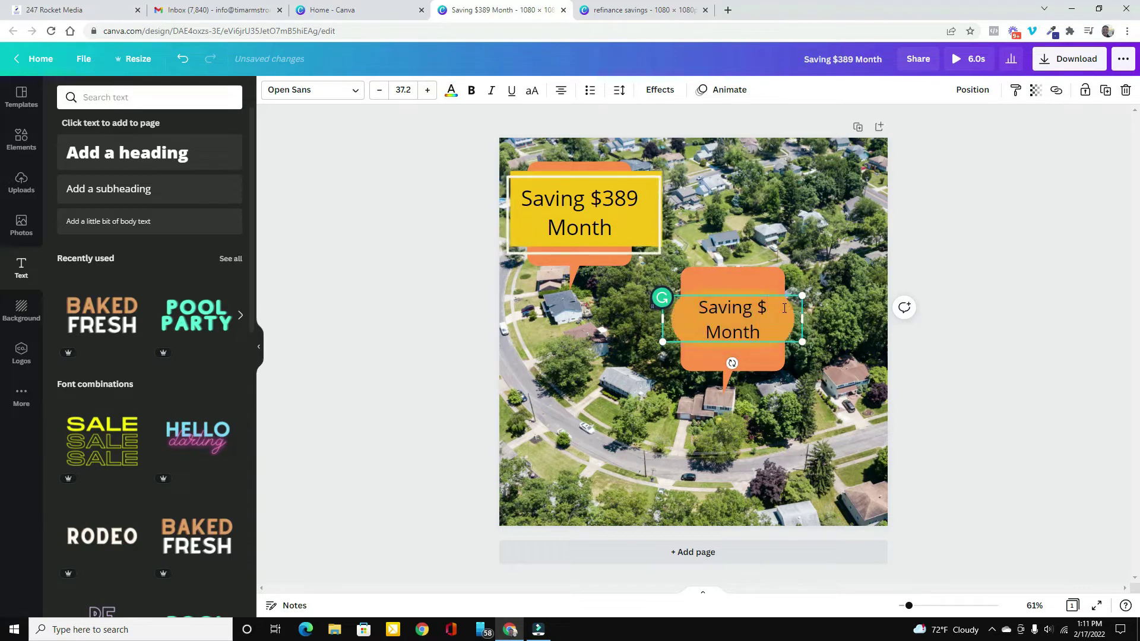
{"action": "type", "text": "419"}
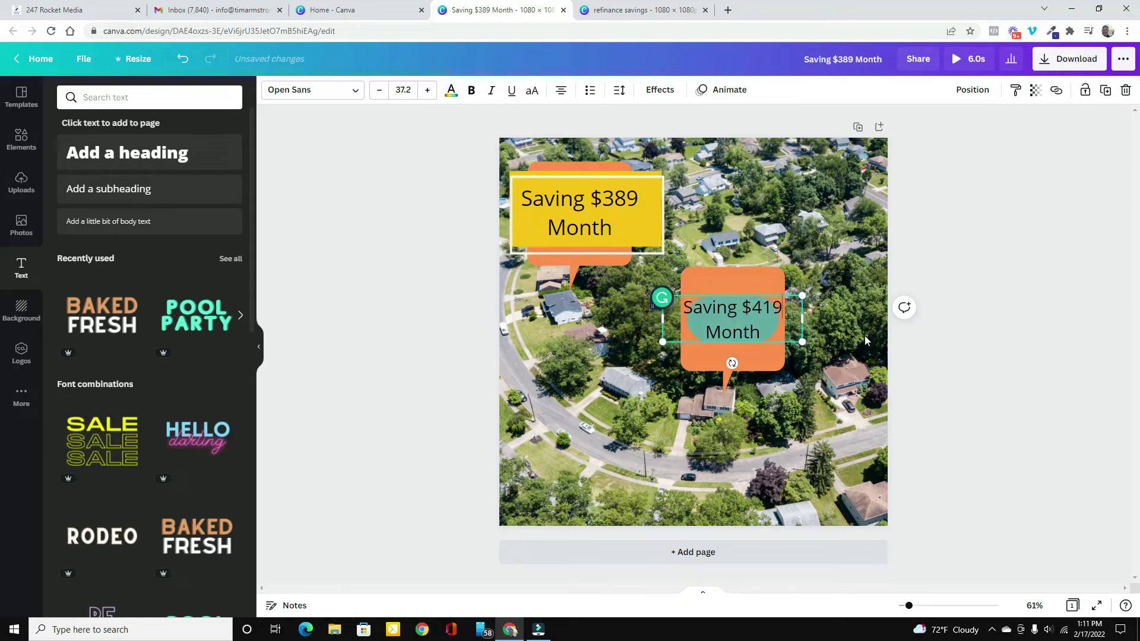
Step: Change the "Saving $419 Month" text colour to white
{"action": "left_click", "coordinate": [865, 337]}
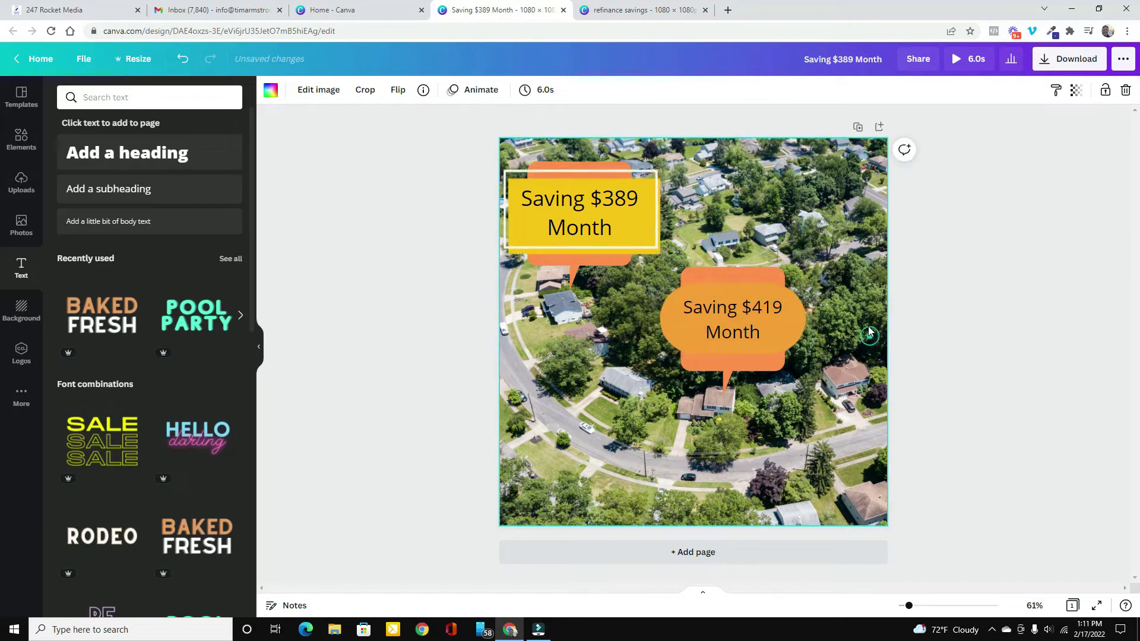
{"action": "left_click", "coordinate": [765, 335]}
{"action": "double_click", "coordinate": [680, 307]}
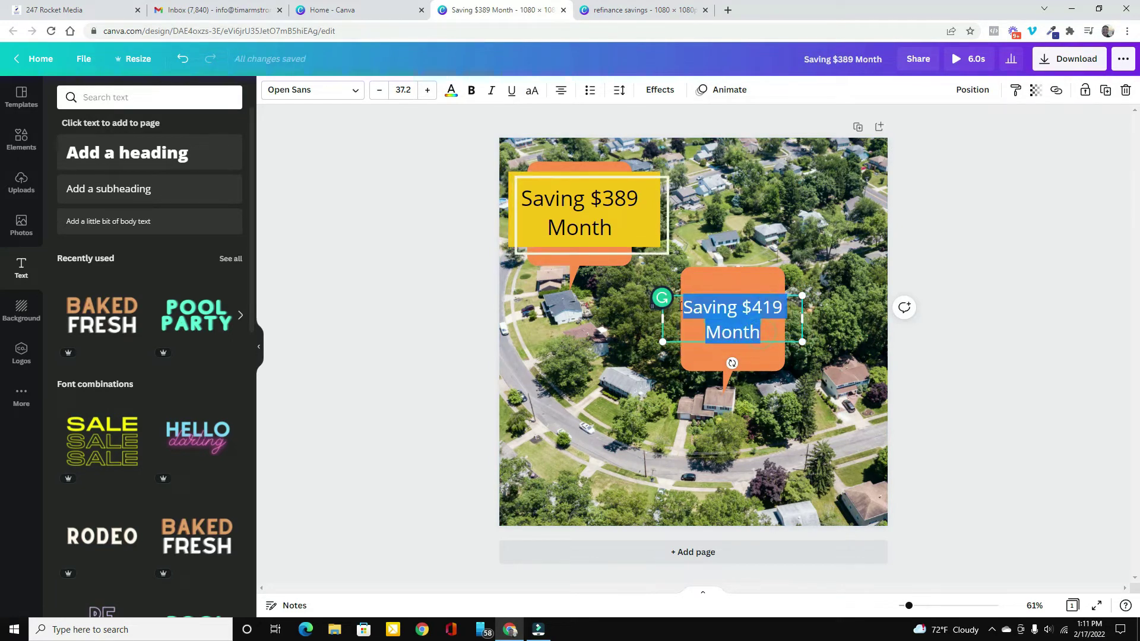
{"action": "left_click", "coordinate": [451, 91]}
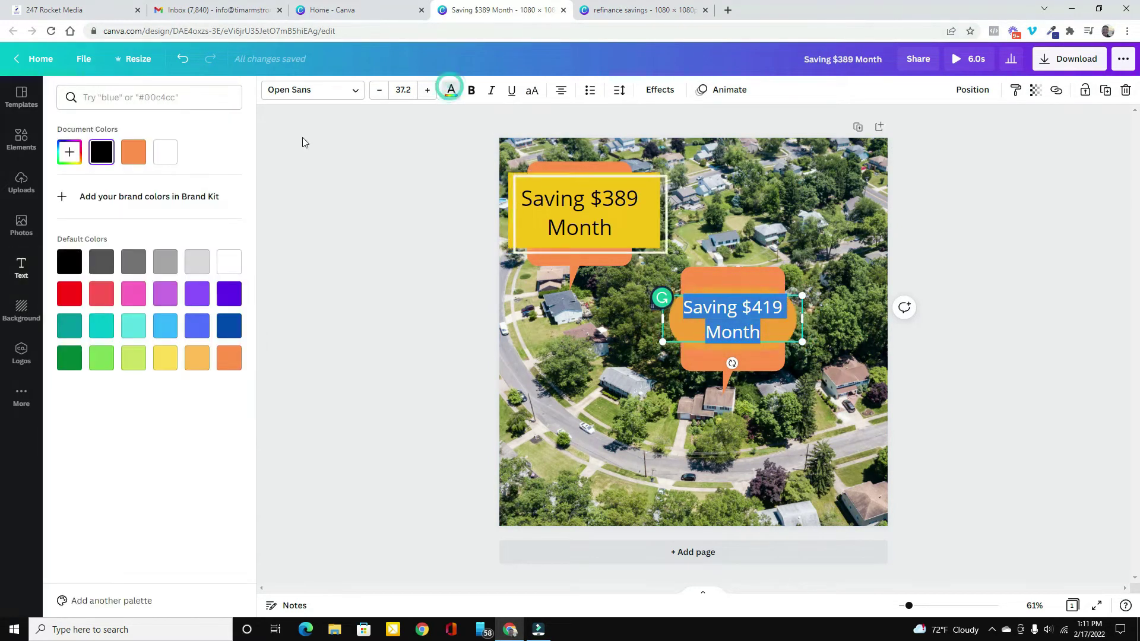
{"action": "left_click", "coordinate": [229, 262]}
{"action": "left_click", "coordinate": [1024, 350]}
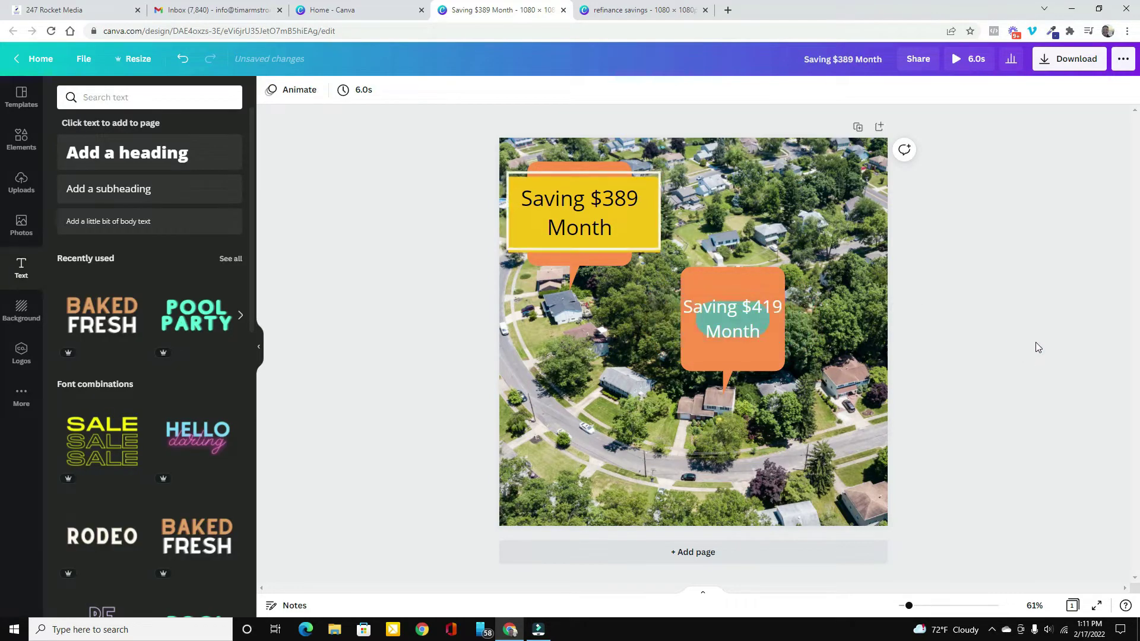
{"action": "left_click", "coordinate": [605, 229]}
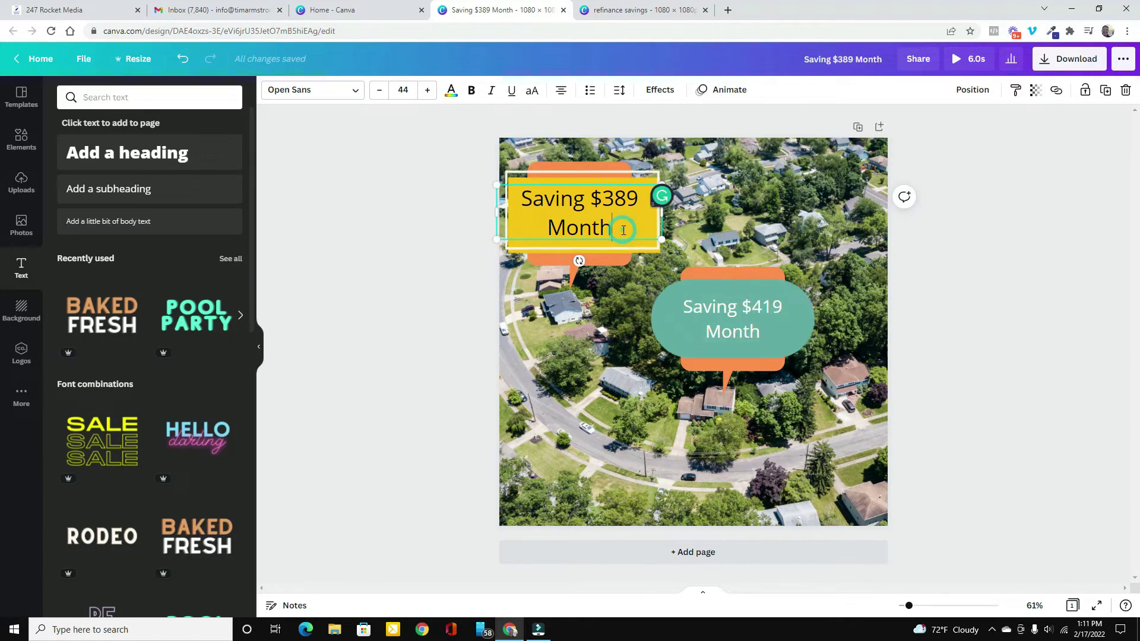
{"action": "double_click", "coordinate": [623, 231]}
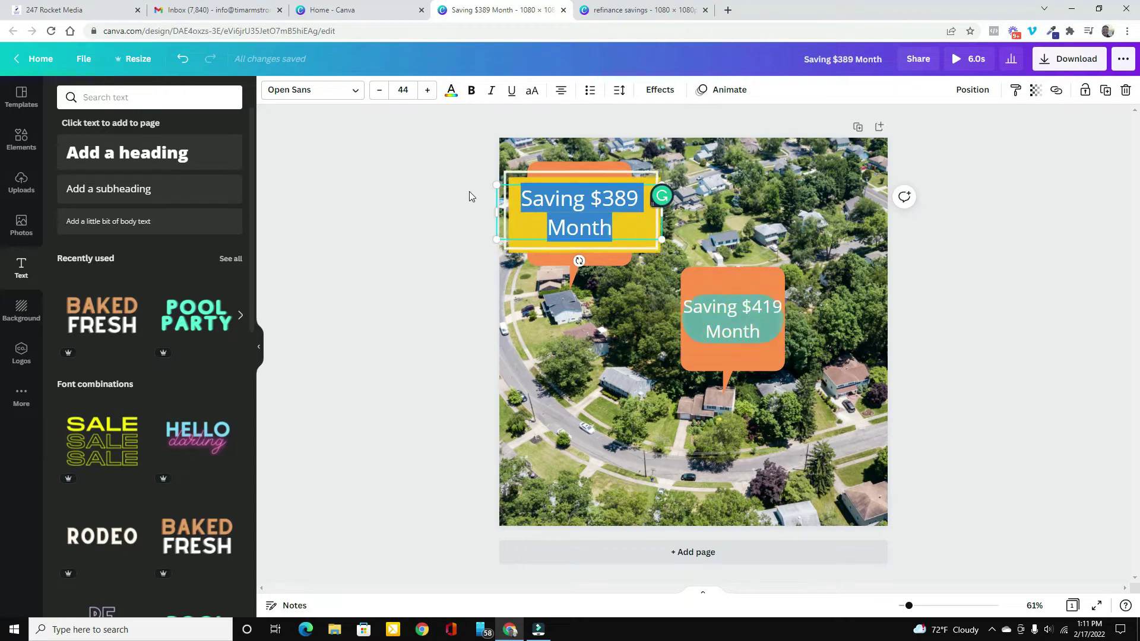
{"action": "left_click", "coordinate": [449, 194]}
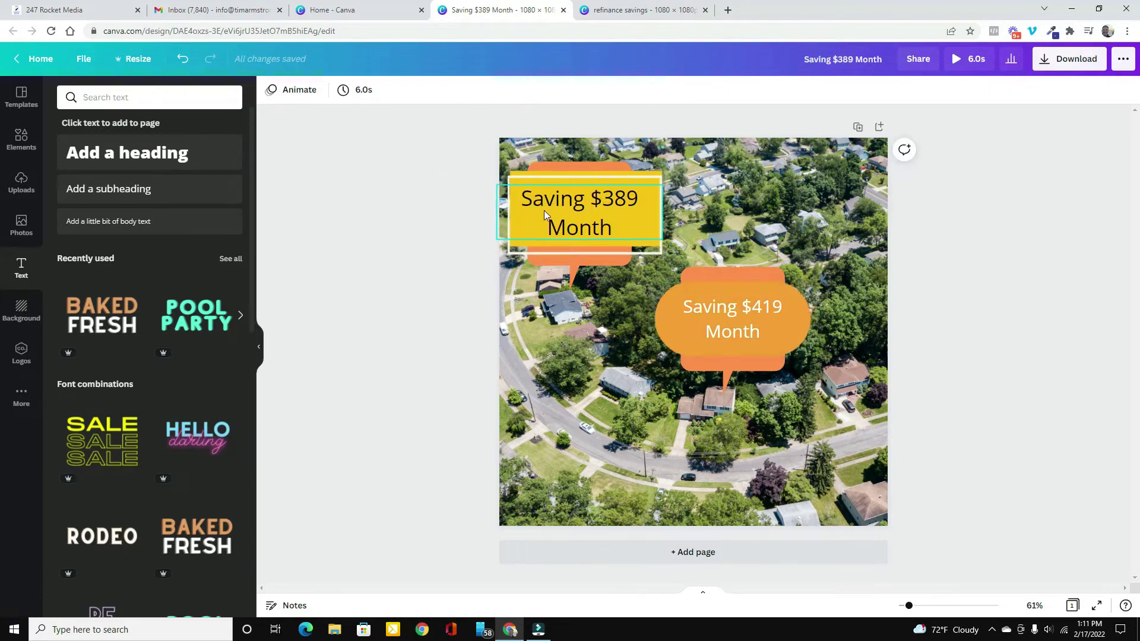
Step: Recolour the "Saving $419 Month" text with the medium violet-blue default colour
{"action": "left_click", "coordinate": [778, 335]}
{"action": "left_click", "coordinate": [772, 334]}
{"action": "left_click_drag", "start_coordinate": [771, 334], "coordinate": [682, 322]}
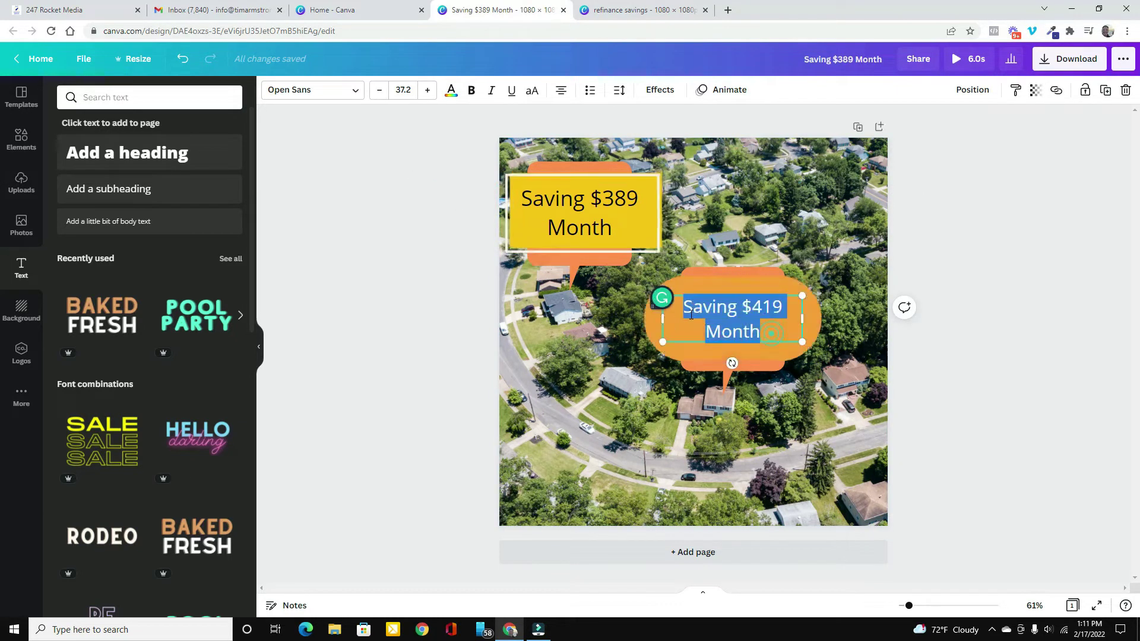
{"action": "left_click", "coordinate": [451, 91]}
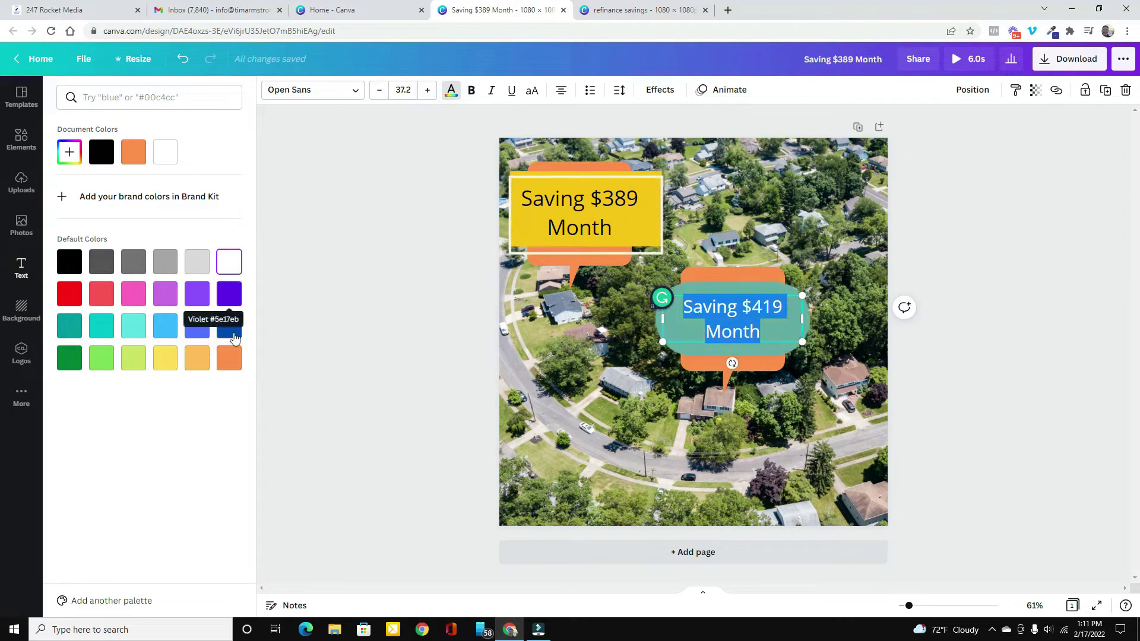
{"action": "left_click", "coordinate": [197, 326]}
{"action": "left_click", "coordinate": [943, 361]}
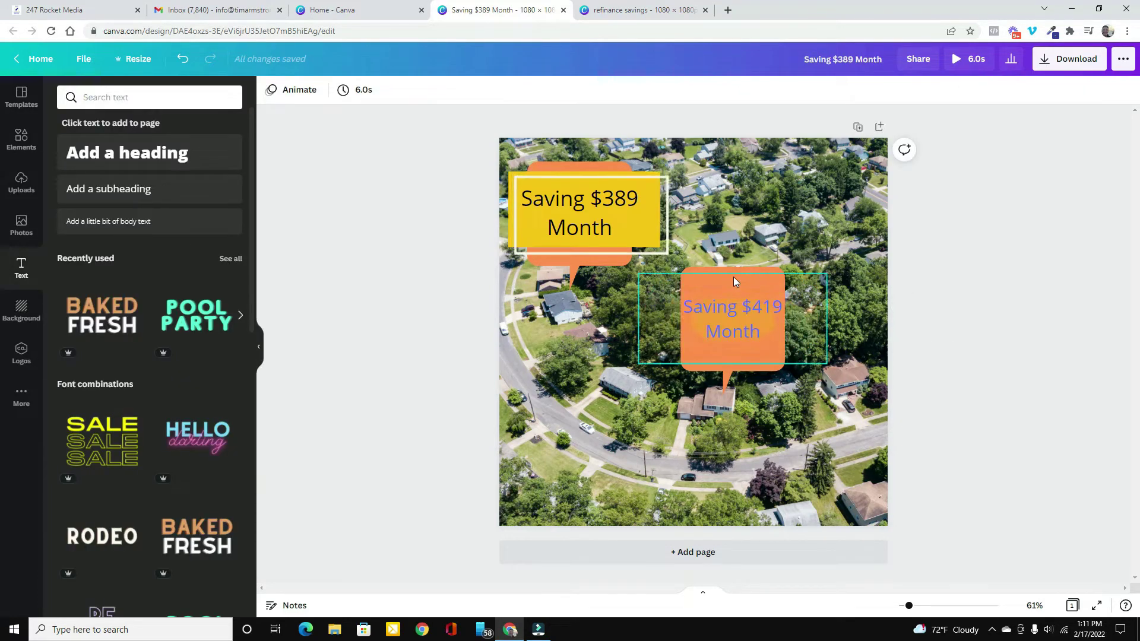
Step: Apply the same violet-blue colour to the "Saving $389 Month" text on the yellow rectangle
{"action": "left_click", "coordinate": [621, 224]}
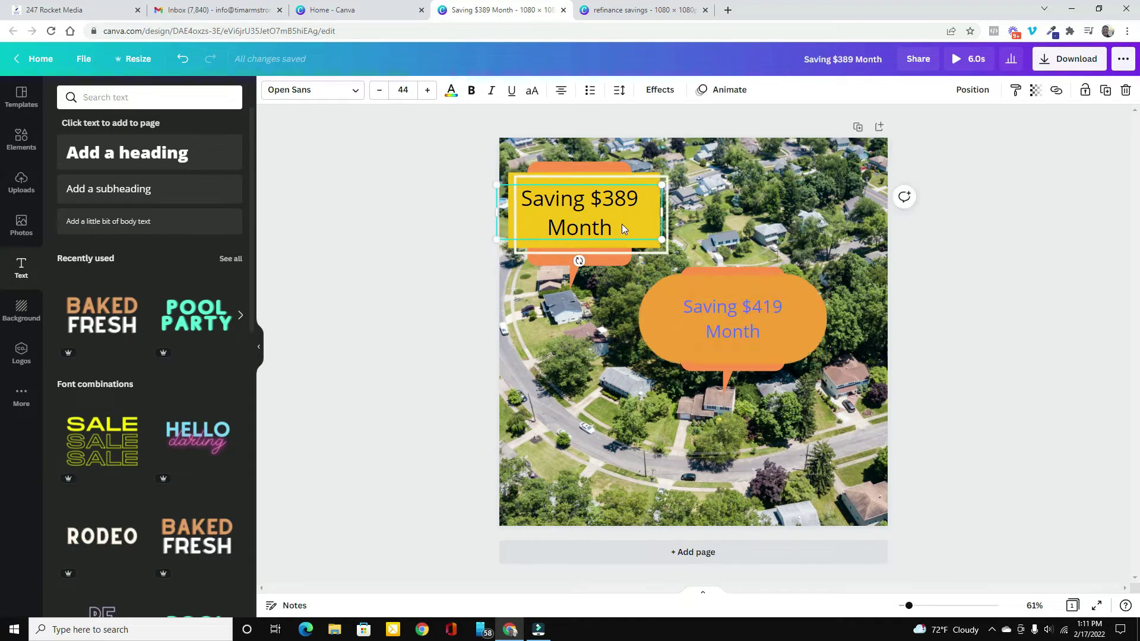
{"action": "left_click_drag", "start_coordinate": [620, 228], "coordinate": [507, 204]}
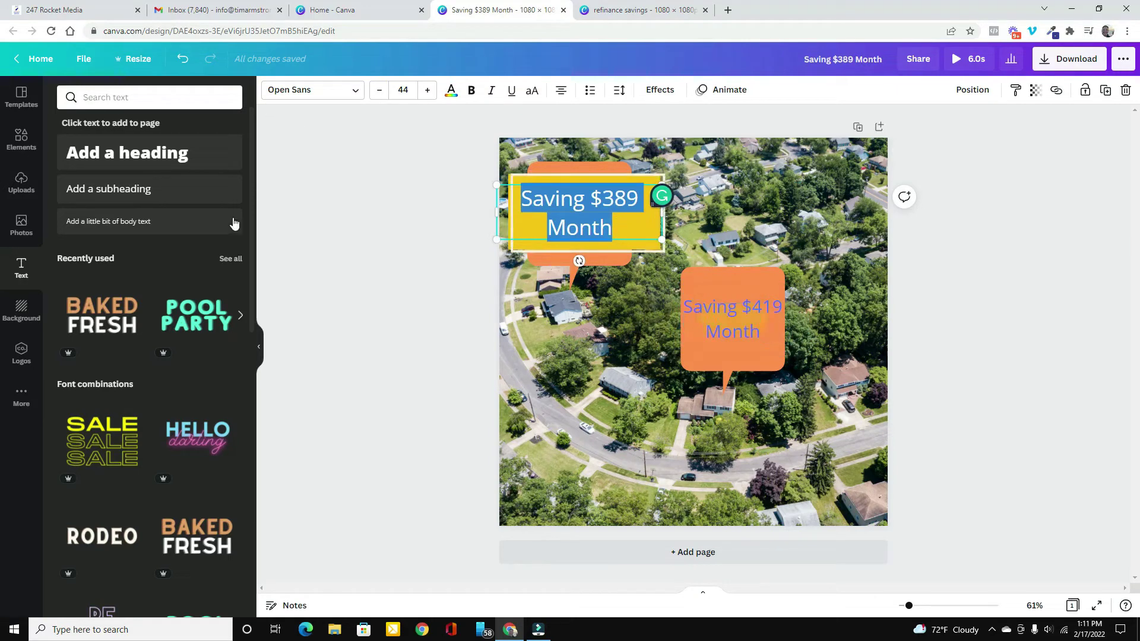
{"action": "left_click", "coordinate": [451, 90]}
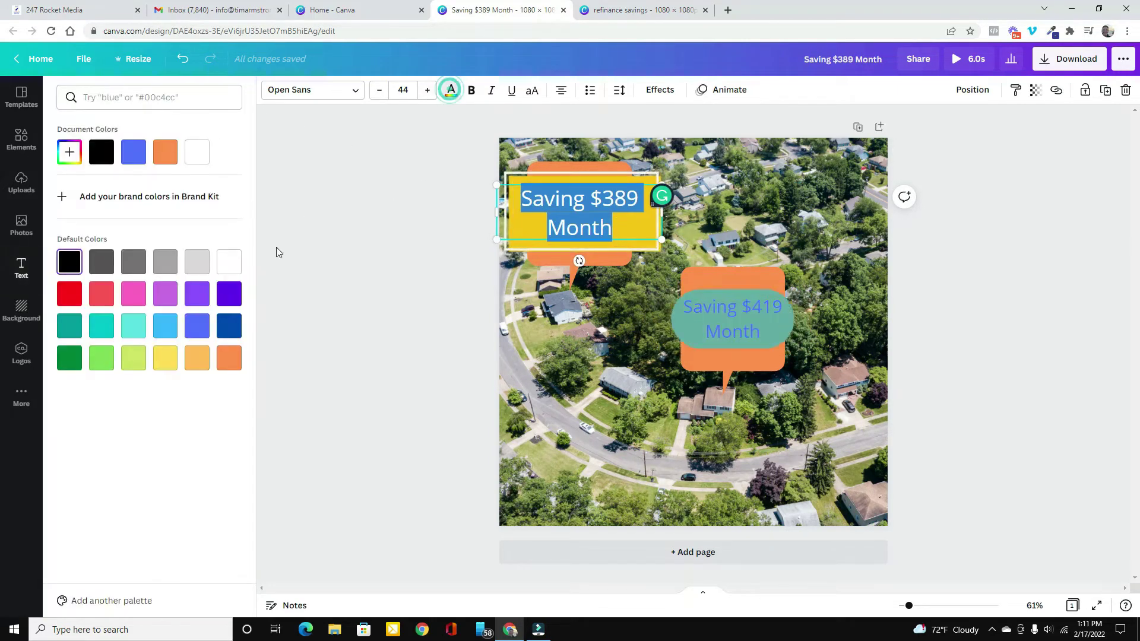
{"action": "left_click", "coordinate": [197, 325]}
{"action": "left_click", "coordinate": [1031, 387]}
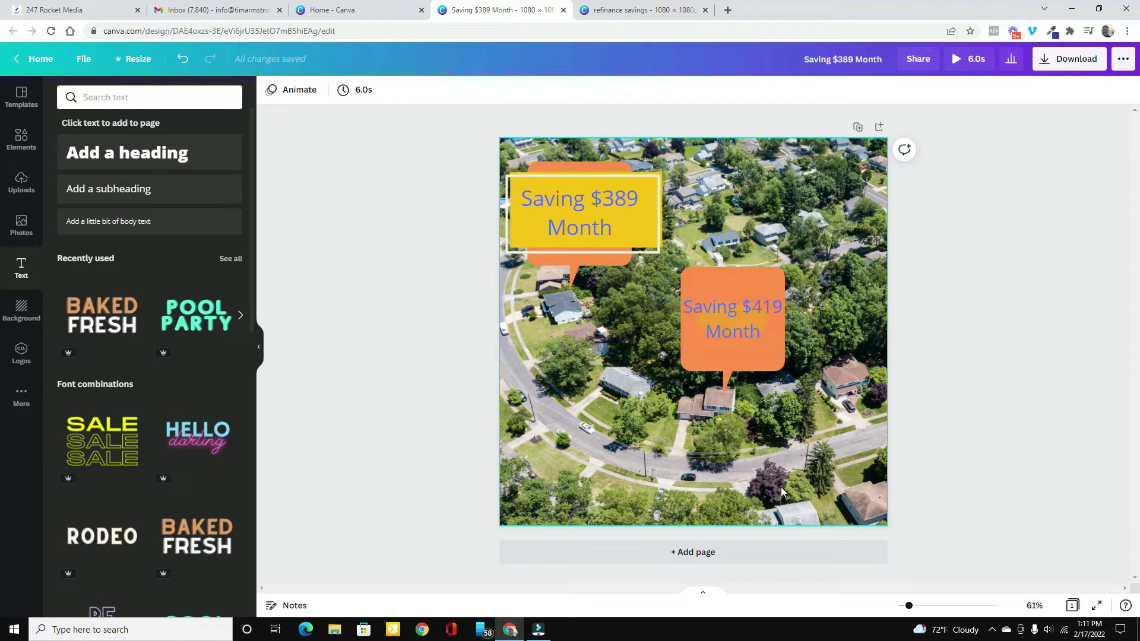
Step: Duplicate the finished page twice so the design has three identical pages
{"action": "left_click", "coordinate": [859, 129]}
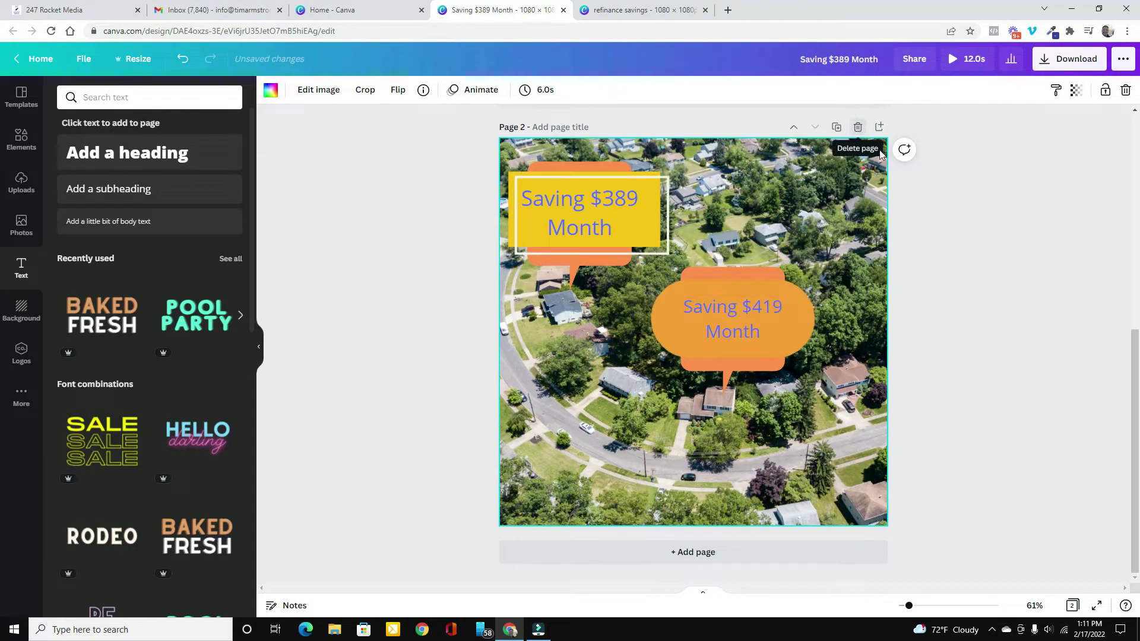
{"action": "scroll", "coordinate": [960, 362], "scroll_direction": "up", "scroll_amount": 5}
{"action": "scroll", "coordinate": [960, 362], "scroll_direction": "down", "scroll_amount": 5}
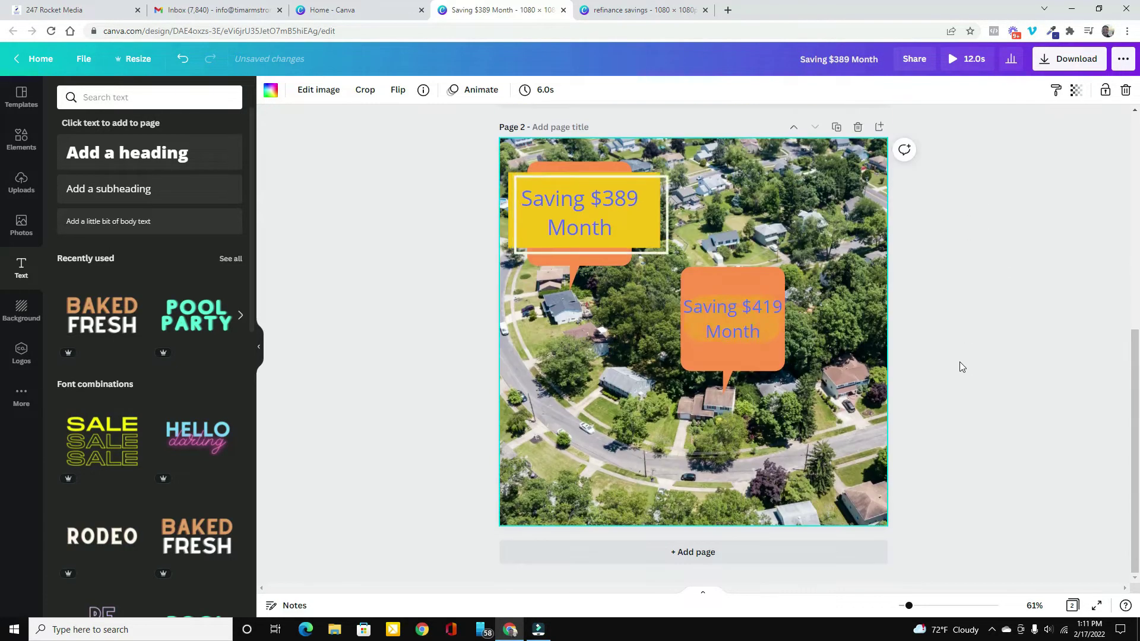
{"action": "scroll", "coordinate": [962, 367], "scroll_direction": "up", "scroll_amount": 5}
{"action": "scroll", "coordinate": [961, 366], "scroll_direction": "down", "scroll_amount": 5}
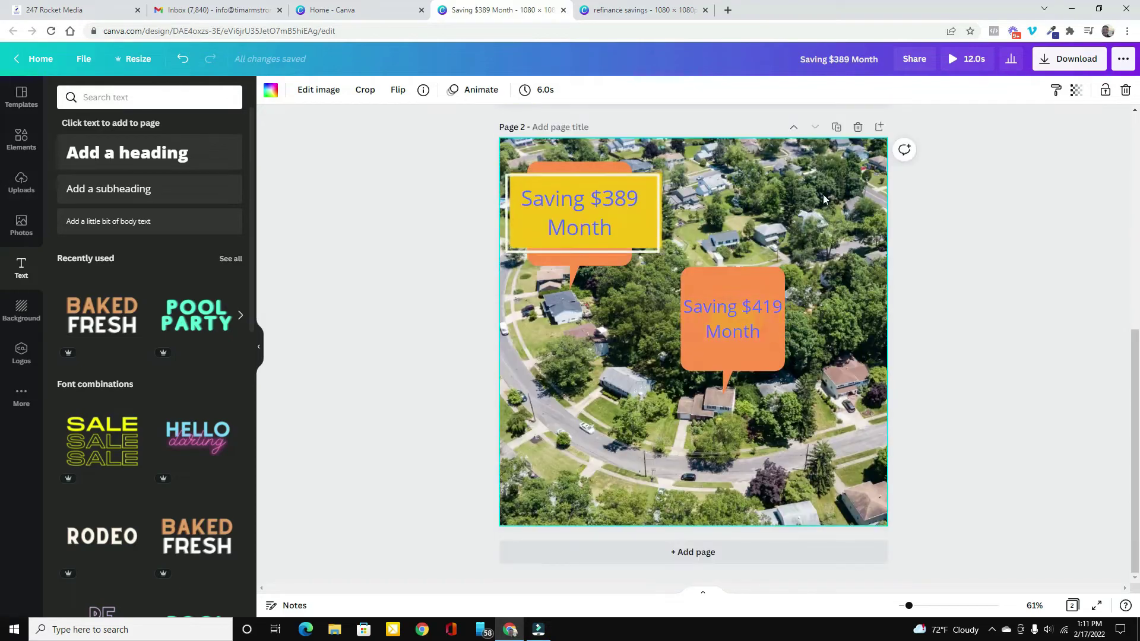
{"action": "left_click", "coordinate": [839, 130]}
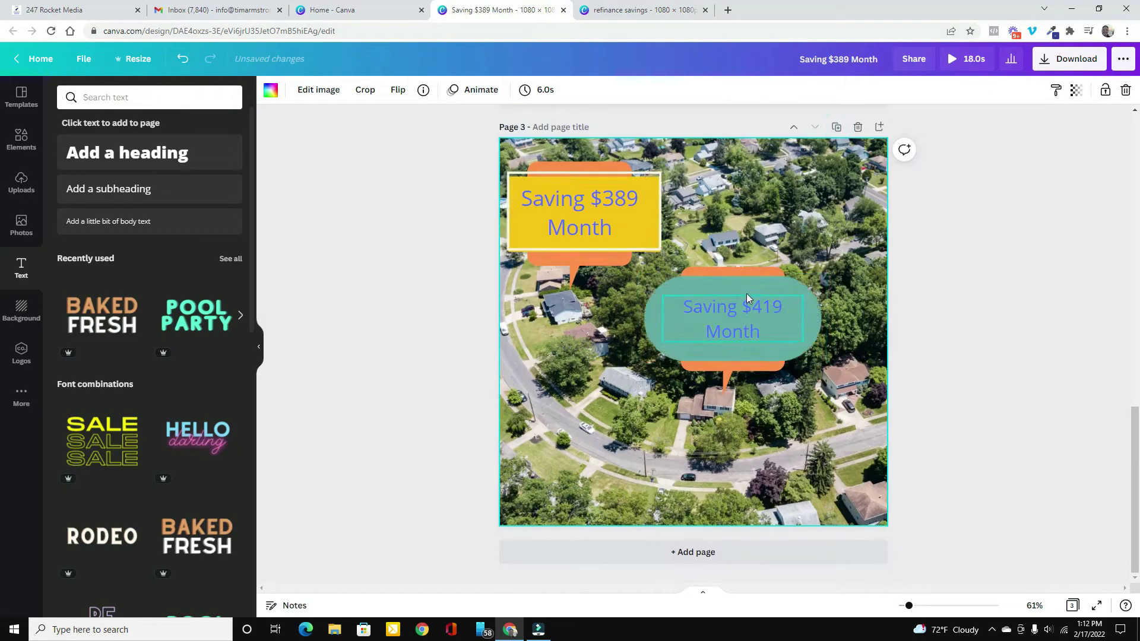
Step: Delete all speech bubbles, animated shapes and savings texts from page 3 and page 2, keeping only the aerial photo
{"action": "left_click", "coordinate": [746, 295]}
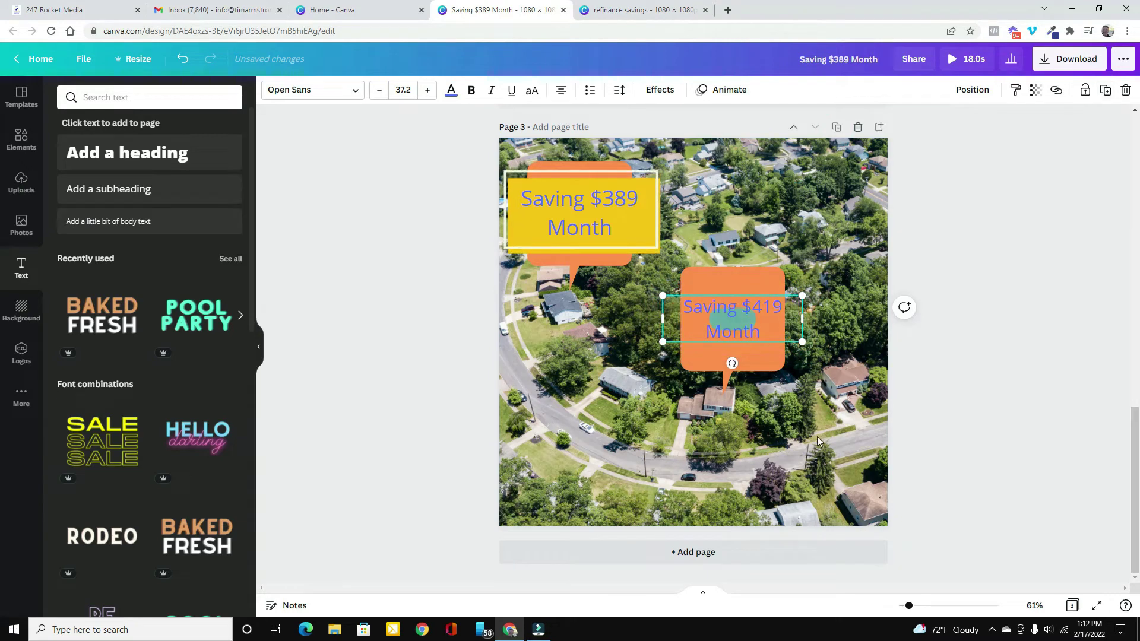
{"action": "left_click_drag", "start_coordinate": [496, 436], "coordinate": [455, 156]}
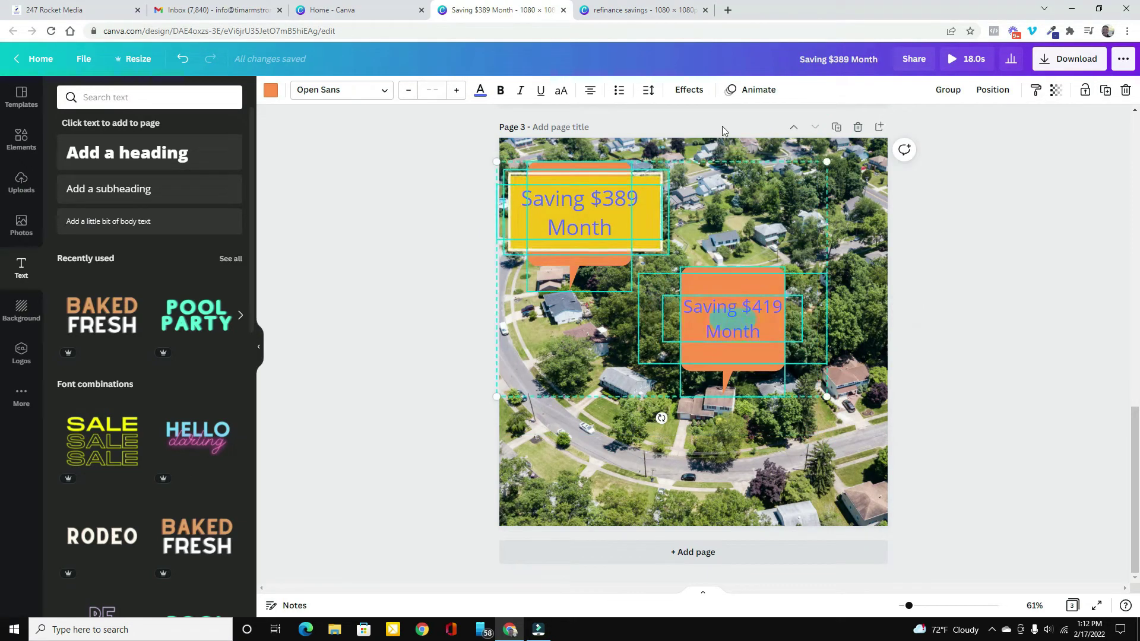
{"action": "left_click", "coordinate": [1126, 90]}
{"action": "key", "text": "ctrl+z"}
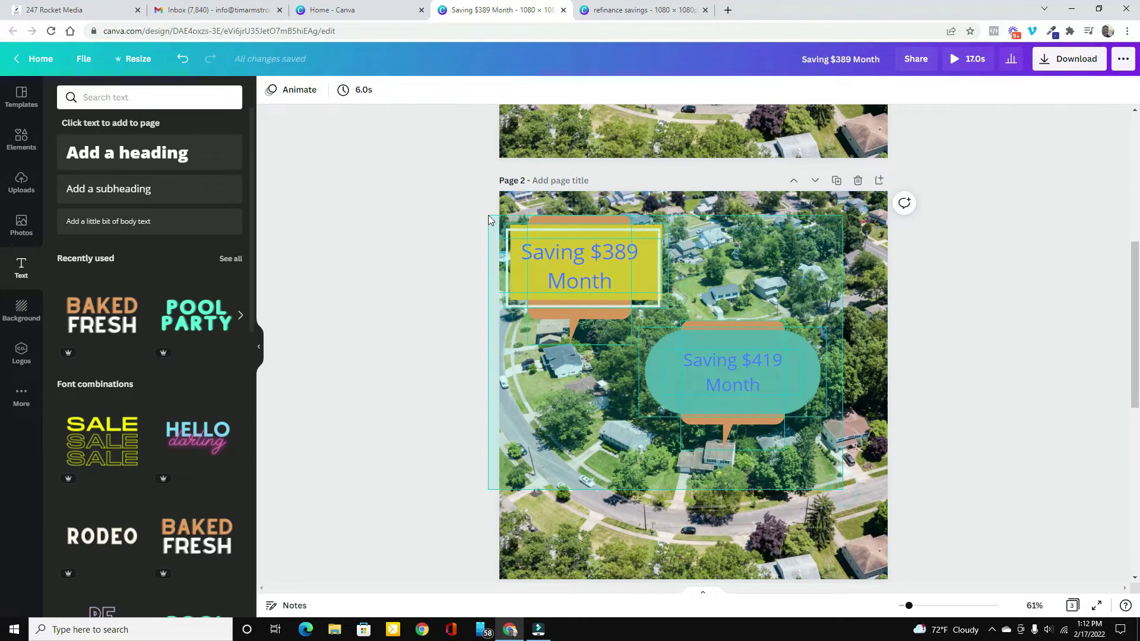
{"action": "left_click_drag", "start_coordinate": [488, 215], "coordinate": [832, 458]}
{"action": "left_click", "coordinate": [1126, 91]}
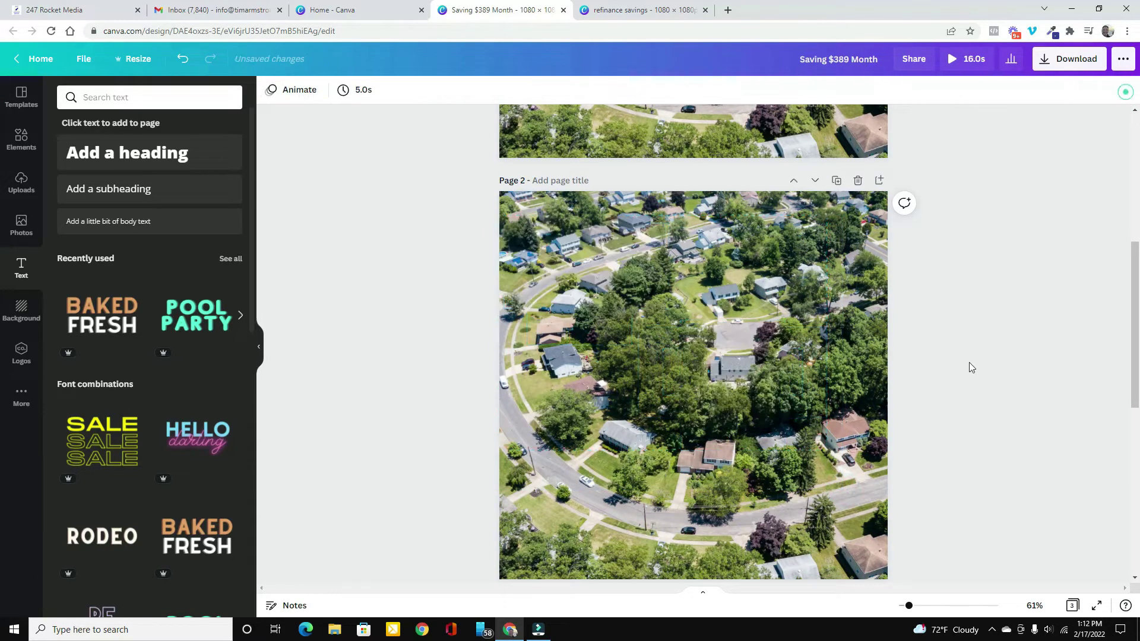
Step: Add the recently used colour-changing rounded square to the middle of page 2 and set its transparency to 76
{"action": "scroll", "coordinate": [765, 361], "scroll_direction": "up", "scroll_amount": 10}
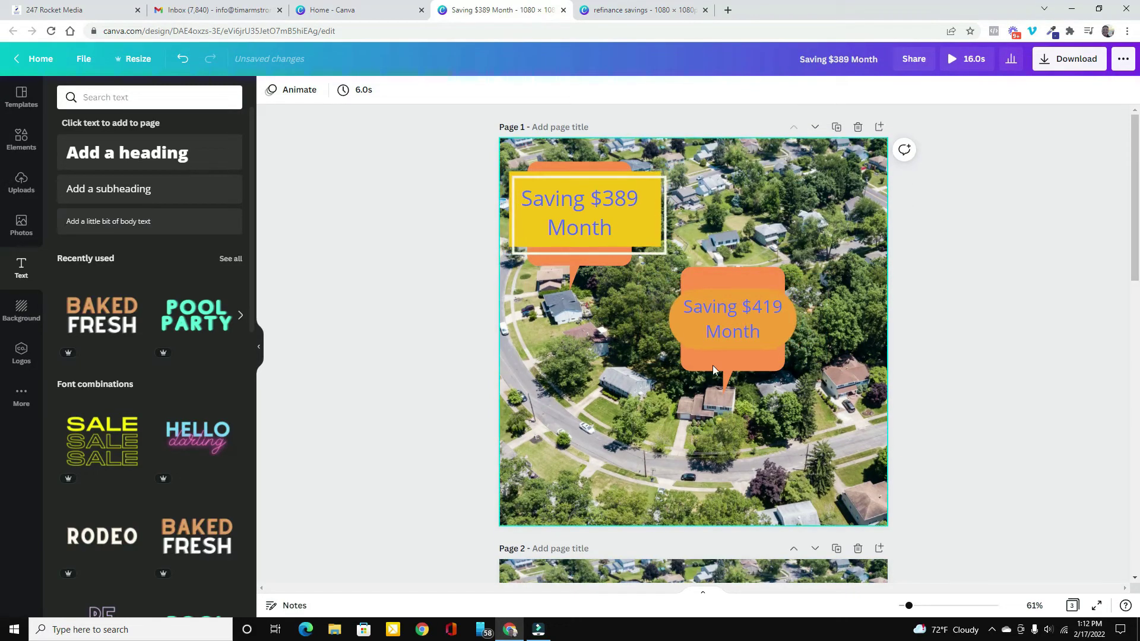
{"action": "scroll", "coordinate": [608, 392], "scroll_direction": "down", "scroll_amount": 1}
{"action": "scroll", "coordinate": [609, 392], "scroll_direction": "down", "scroll_amount": 6}
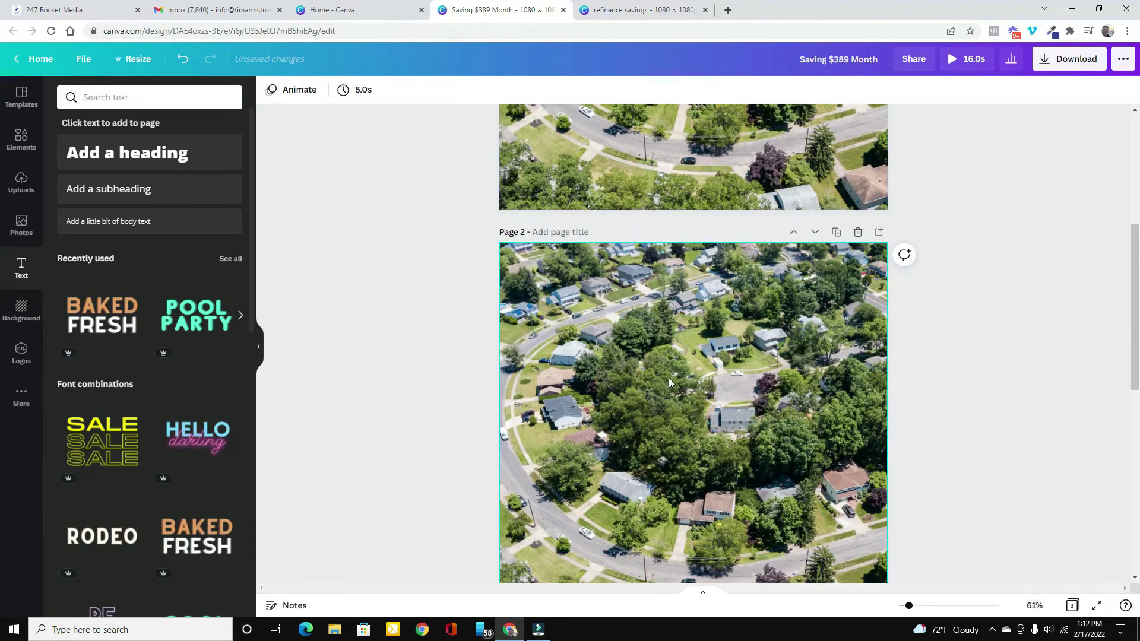
{"action": "left_click", "coordinate": [24, 143]}
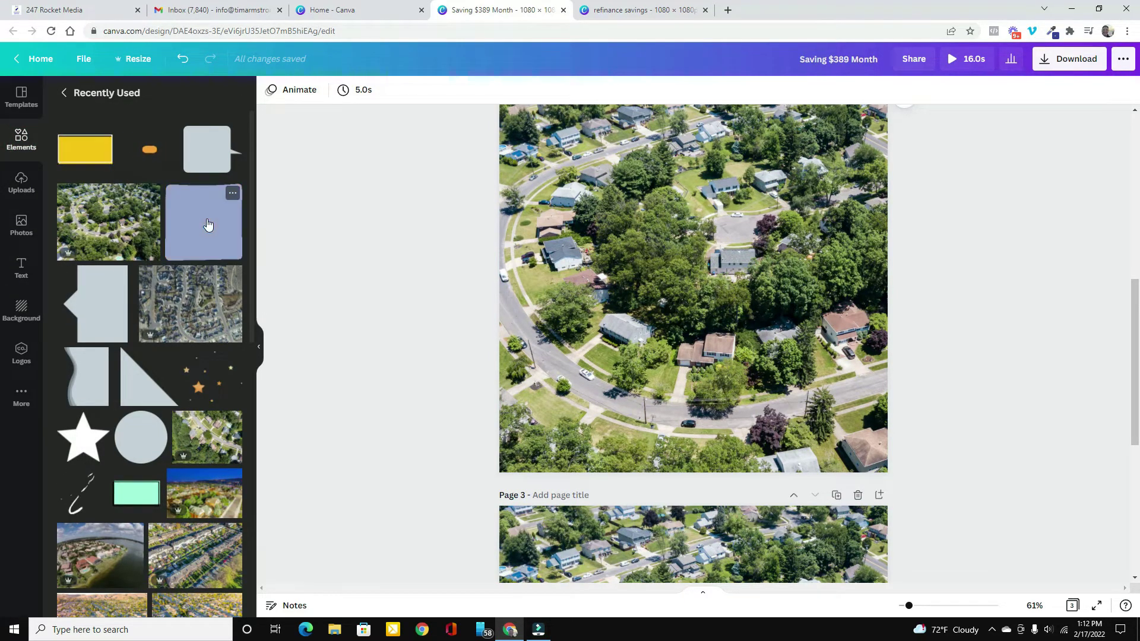
{"action": "left_click_drag", "start_coordinate": [208, 224], "coordinate": [579, 167]}
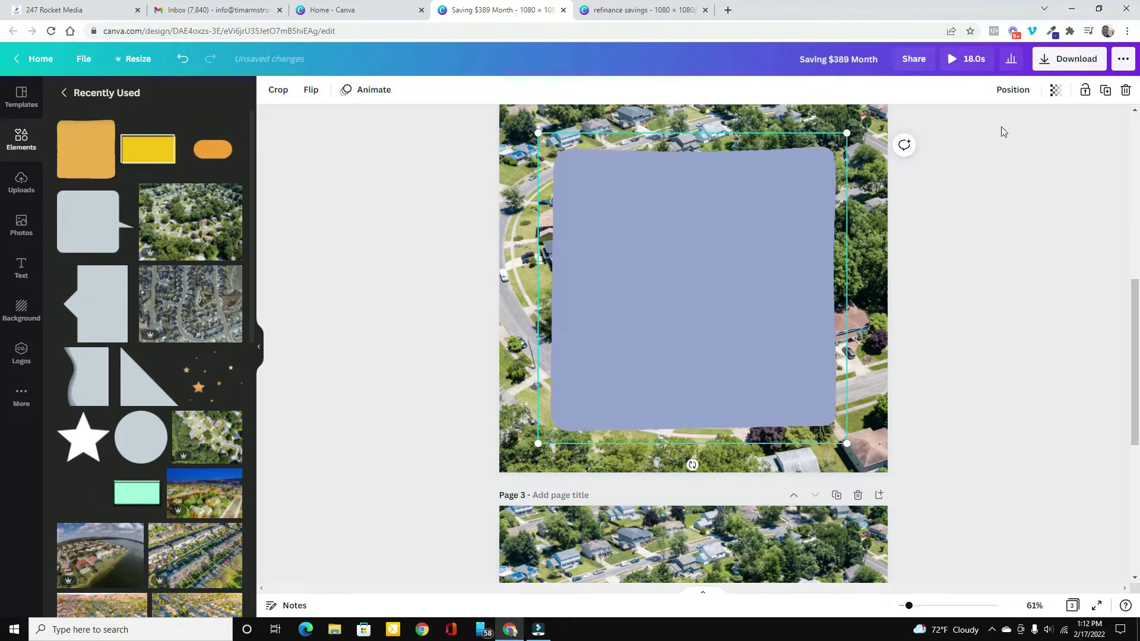
{"action": "left_click", "coordinate": [1059, 93]}
{"action": "left_click_drag", "start_coordinate": [1018, 131], "coordinate": [1002, 128]}
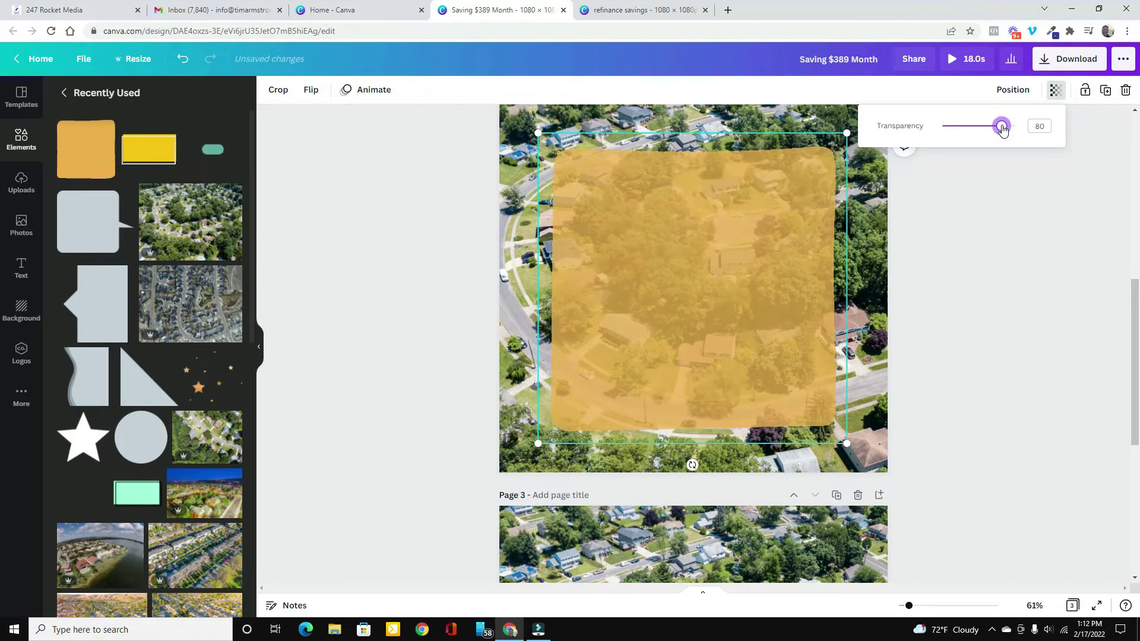
{"action": "left_click_drag", "start_coordinate": [1000, 129], "coordinate": [1000, 130]}
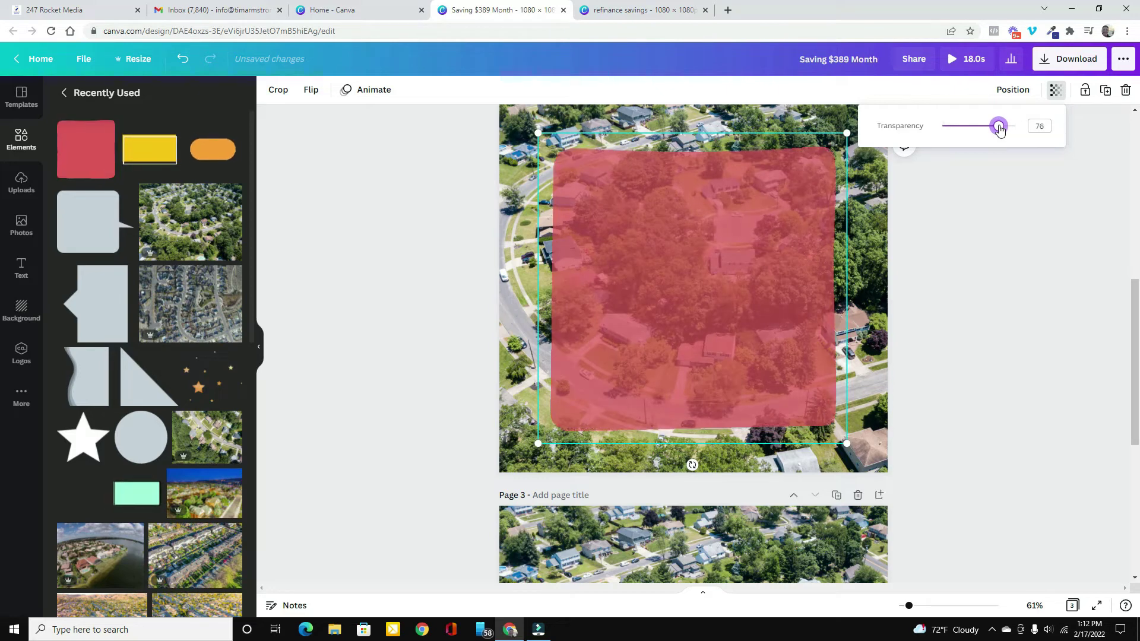
{"action": "left_click", "coordinate": [1054, 230]}
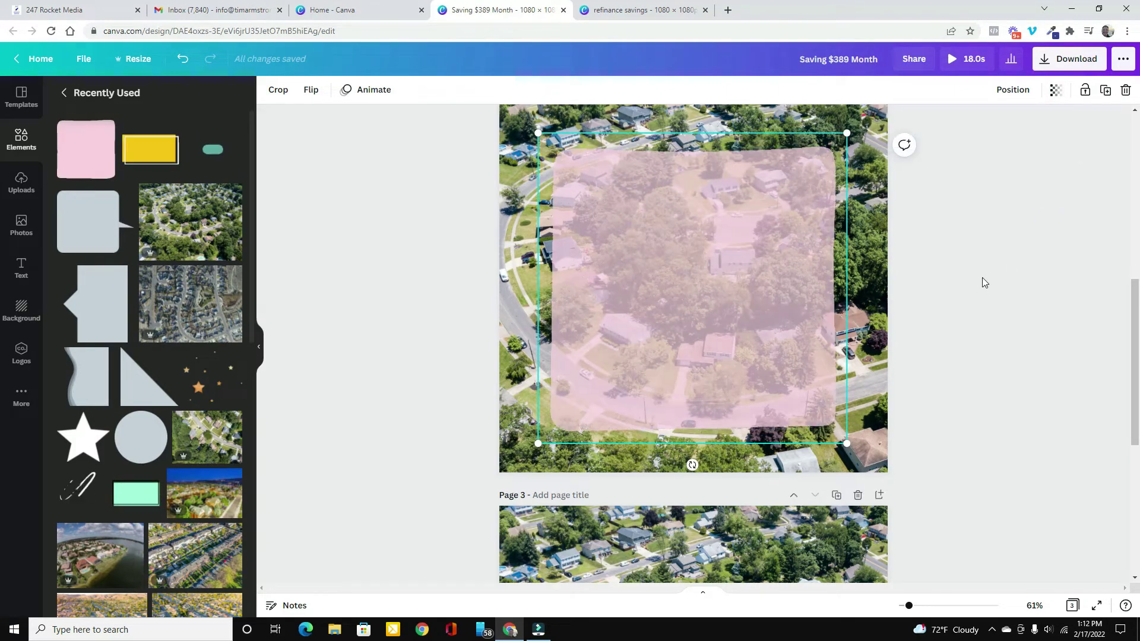
Step: Add a subheading on page 2's rounded square reading "How Much Could You Save?", with each word on its own line
{"action": "left_click", "coordinate": [26, 269]}
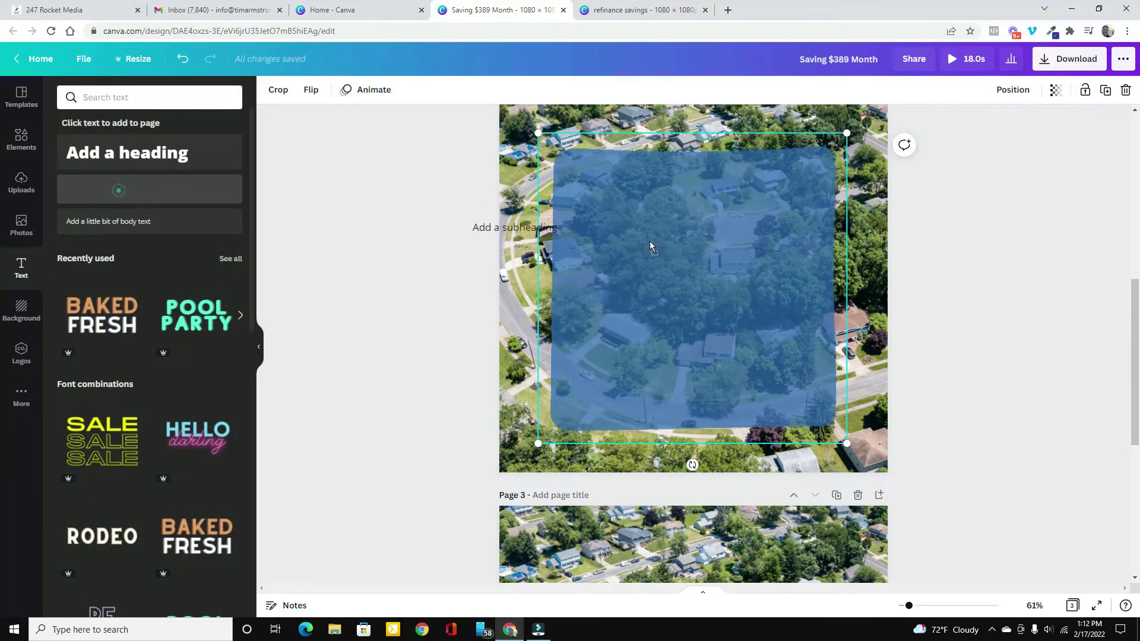
{"action": "left_click_drag", "start_coordinate": [650, 245], "coordinate": [672, 241]}
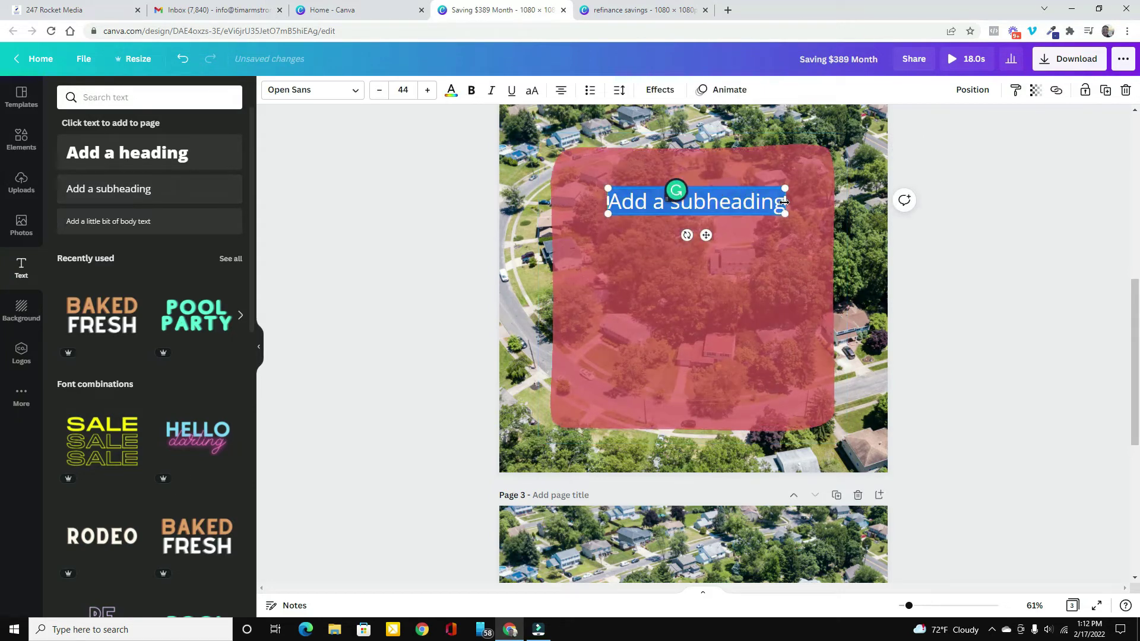
{"action": "type", "text": "How"}
{"action": "key", "text": "Return"}
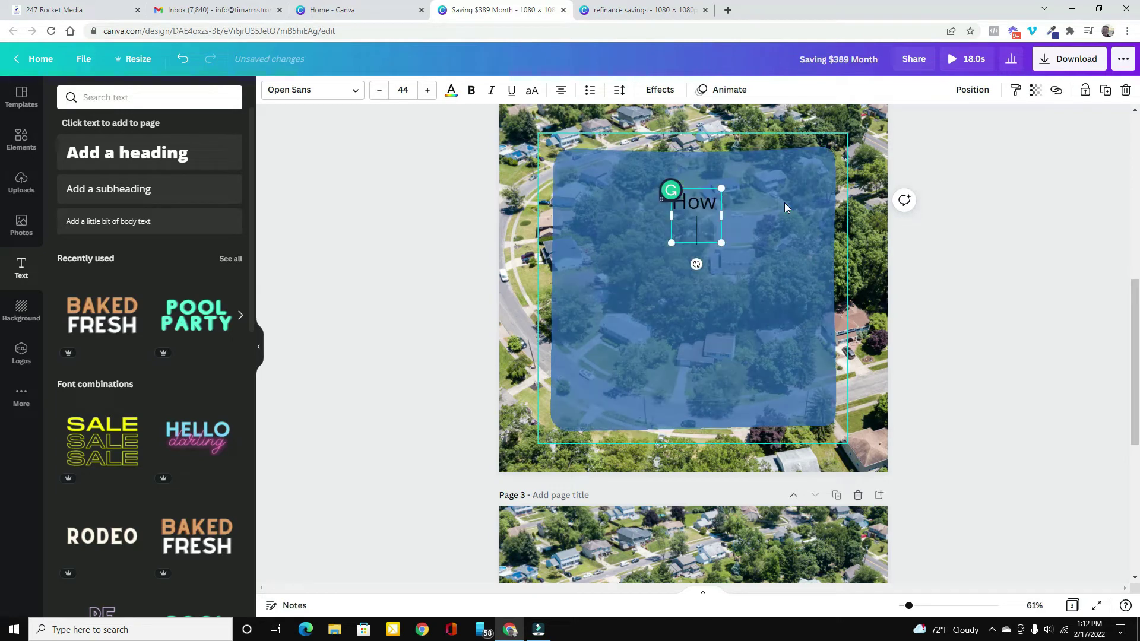
{"action": "type", "text": "Much"}
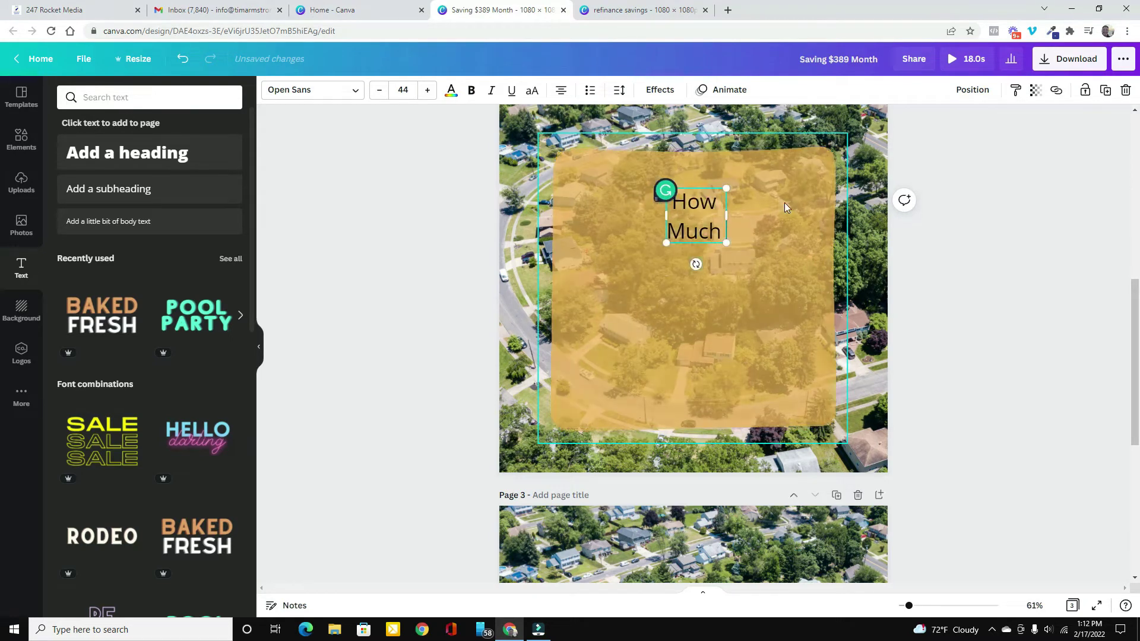
{"action": "key", "text": "Return"}
{"action": "type", "text": "Could"}
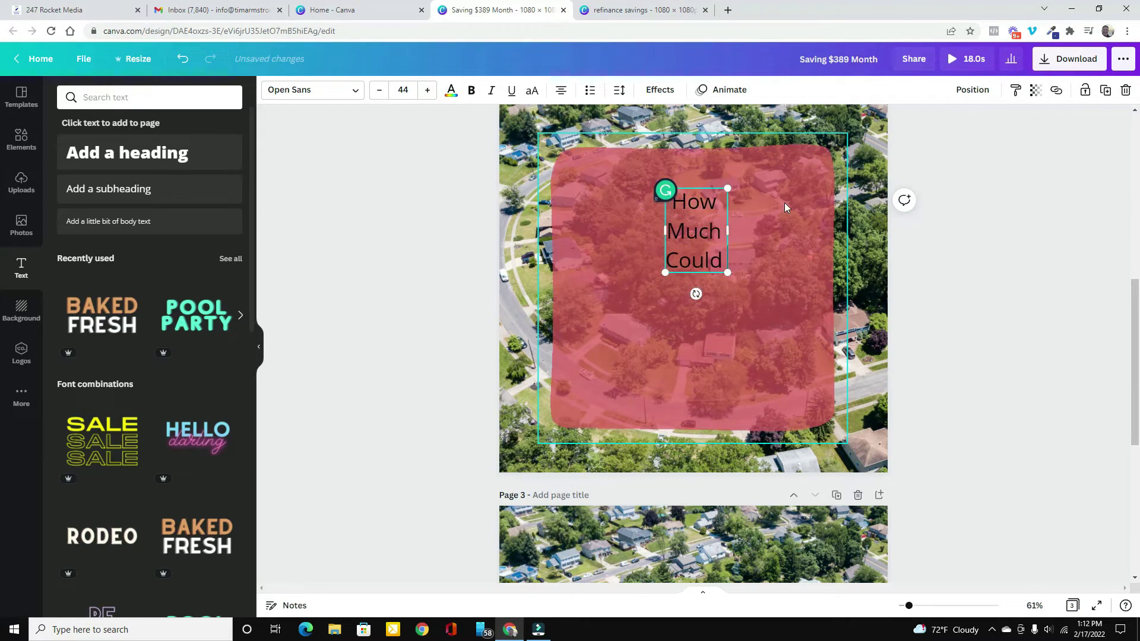
{"action": "key", "text": "Return"}
{"action": "type", "text": "You"}
{"action": "key", "text": "Return"}
{"action": "type", "text": "Av"}
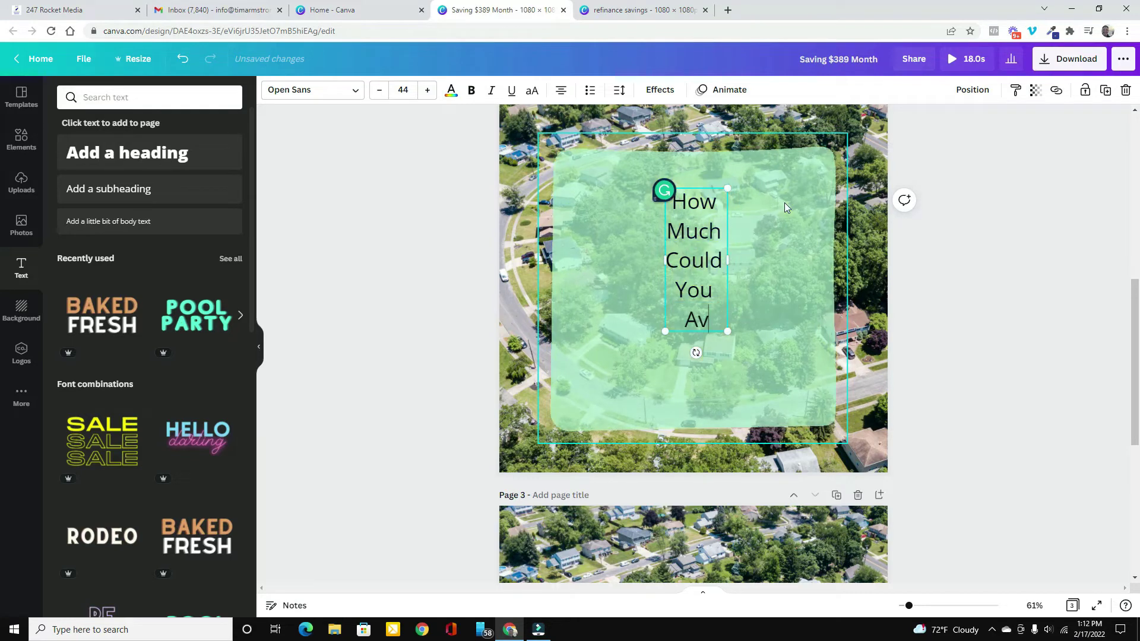
{"action": "key", "text": "BackSpace"}
{"action": "key", "text": "BackSpace"}
{"action": "type", "text": "Save"}
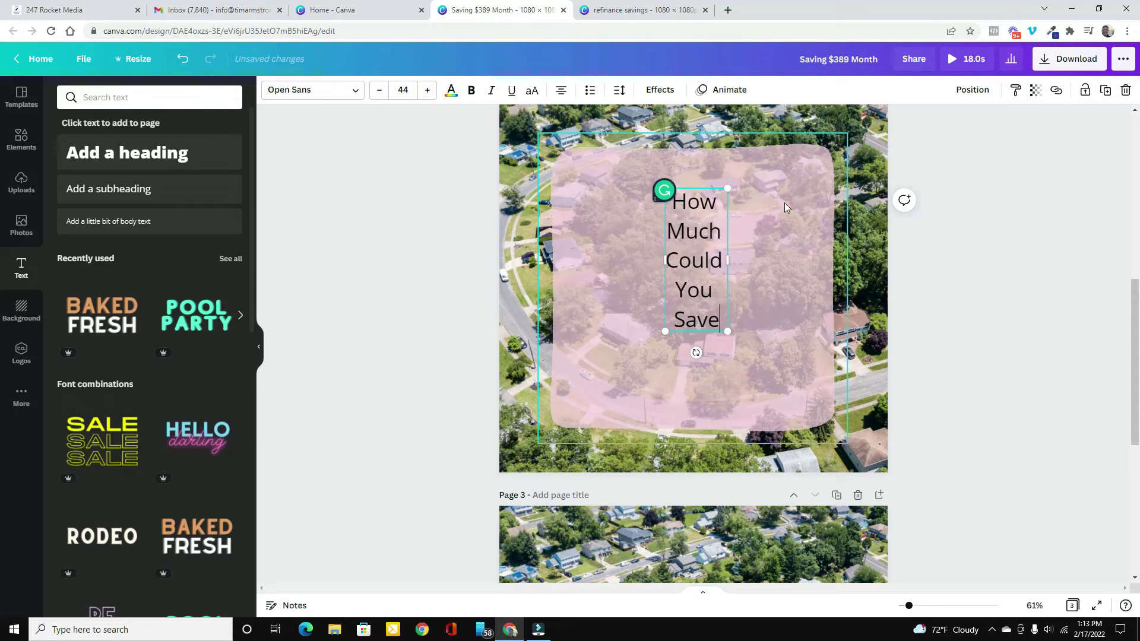
{"action": "type", "text": "?"}
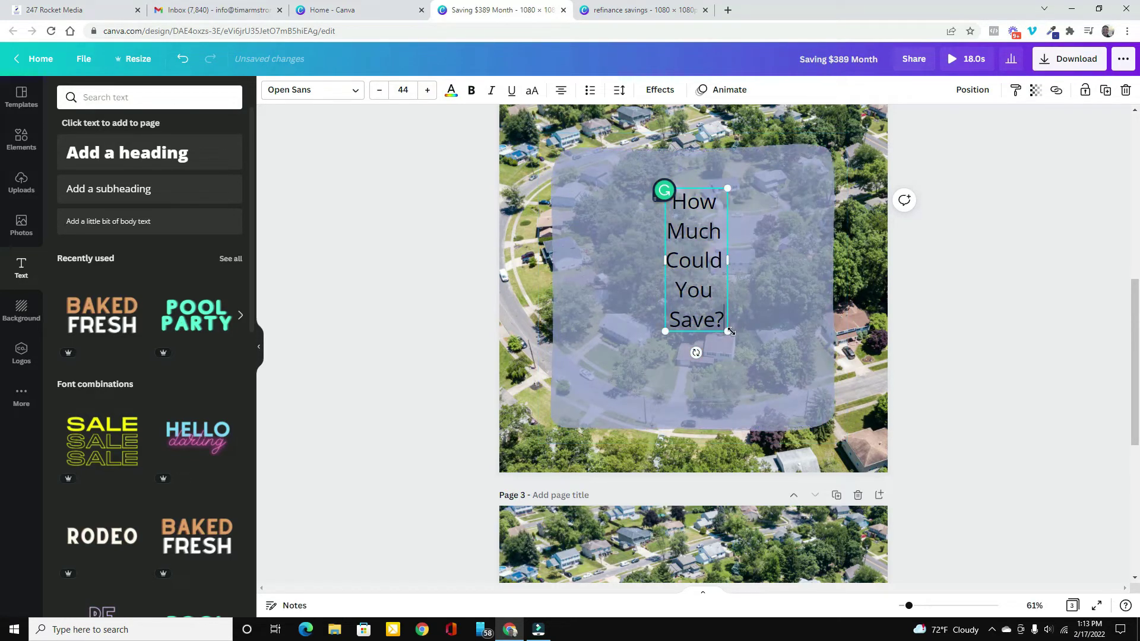
Step: Enlarge the "How Much Could You Save?" text to font size 71.5 so it nearly fills the square's height
{"action": "left_click_drag", "start_coordinate": [729, 333], "coordinate": [778, 391]}
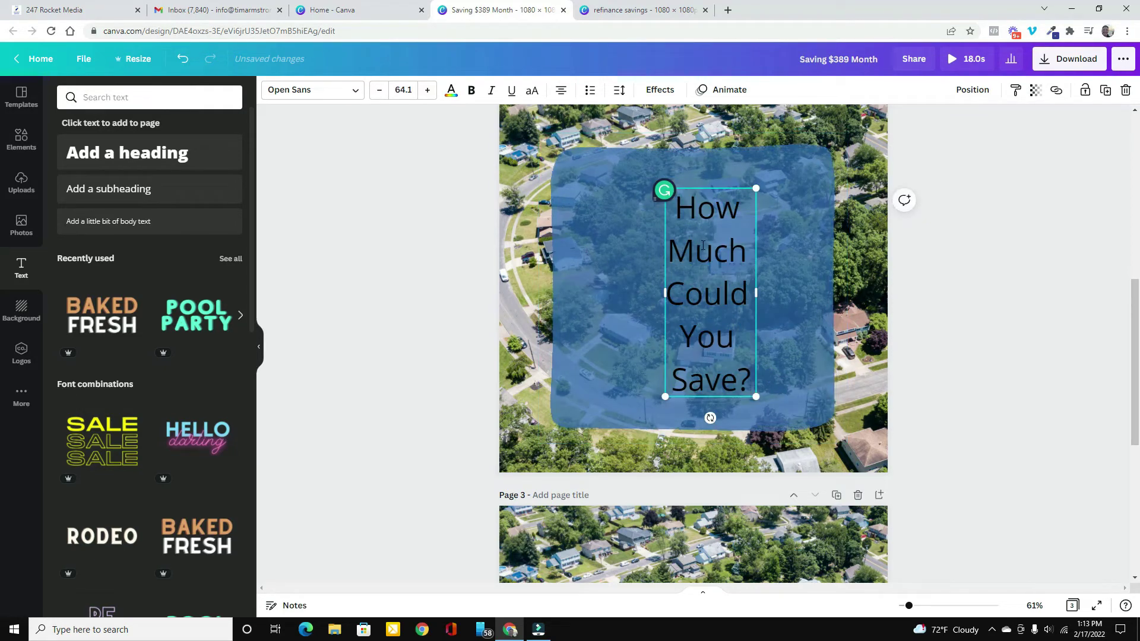
{"action": "left_click", "coordinate": [703, 245]}
{"action": "left_click_drag", "start_coordinate": [666, 397], "coordinate": [654, 421]}
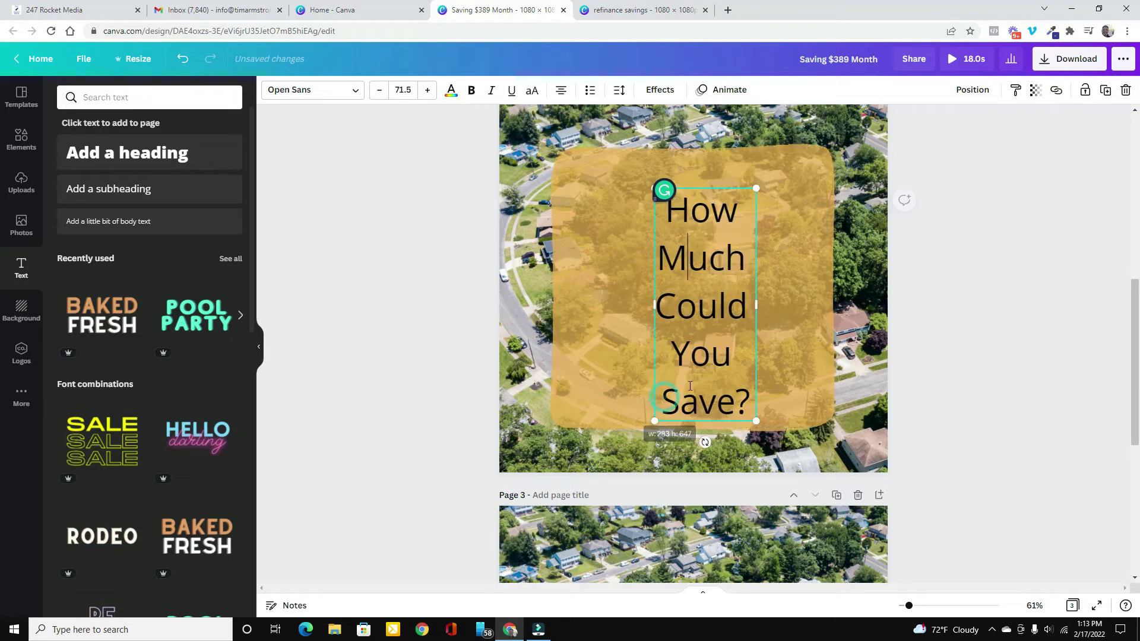
{"action": "left_click", "coordinate": [704, 355]}
{"action": "left_click_drag", "start_coordinate": [676, 327], "coordinate": [688, 198]}
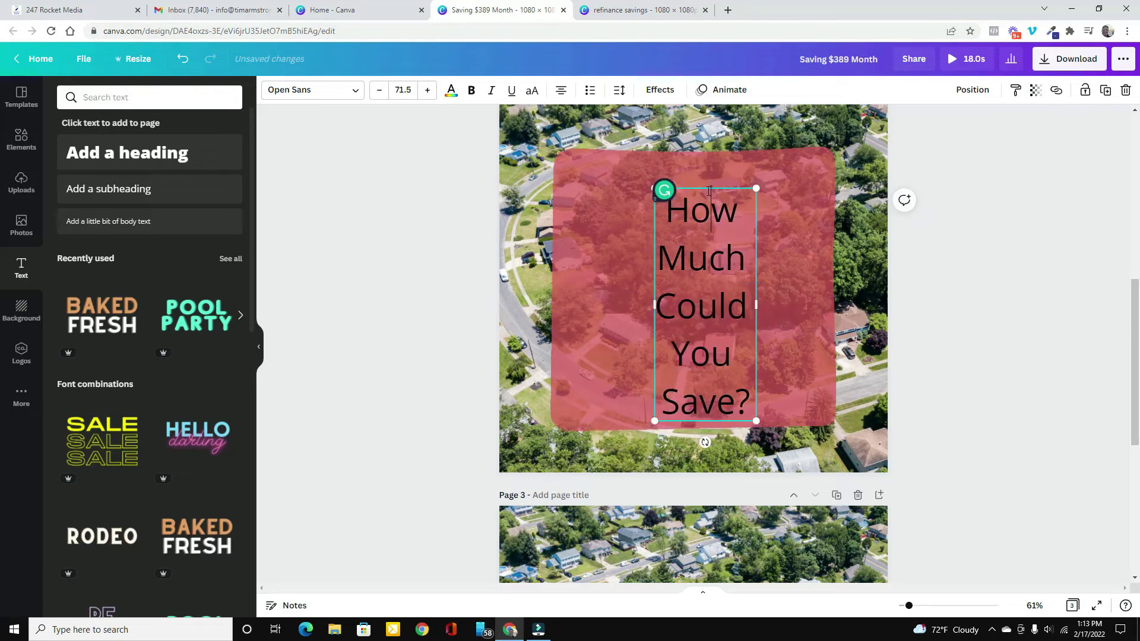
{"action": "left_click", "coordinate": [707, 190]}
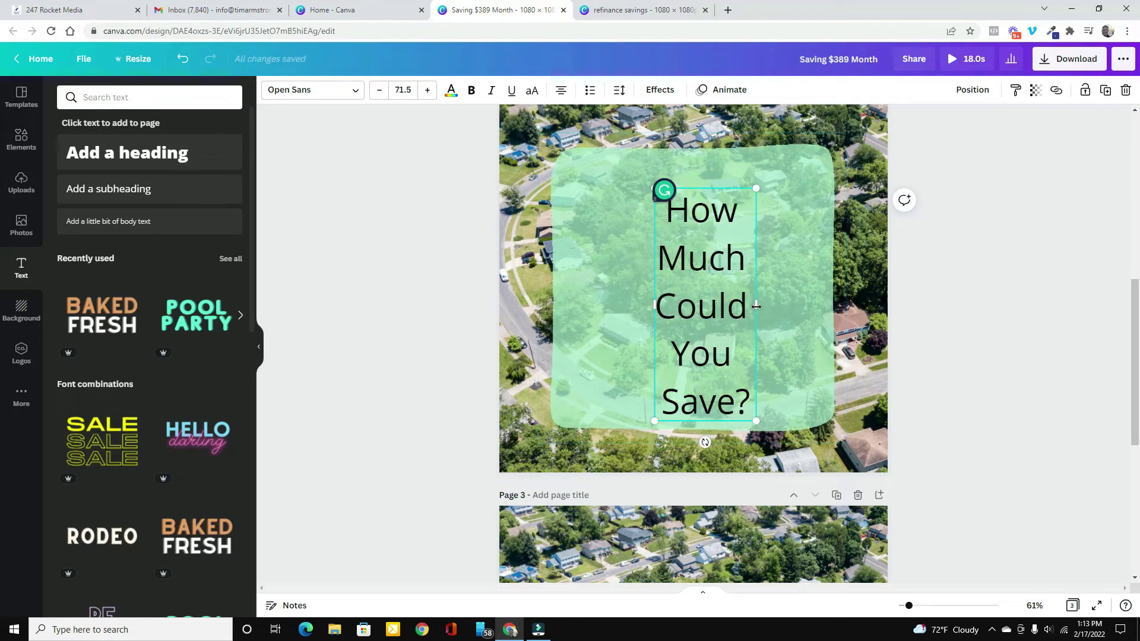
Step: Widen the text box to nearly the square's width and centre it on the square
{"action": "left_click_drag", "start_coordinate": [757, 306], "coordinate": [817, 306]}
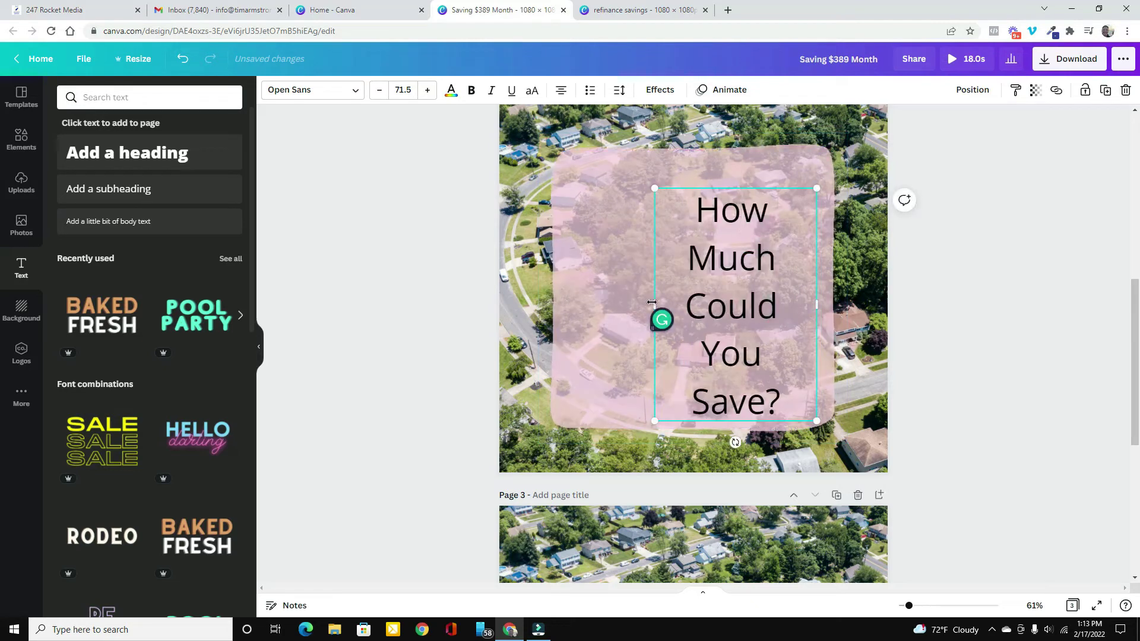
{"action": "left_click_drag", "start_coordinate": [652, 302], "coordinate": [558, 304]}
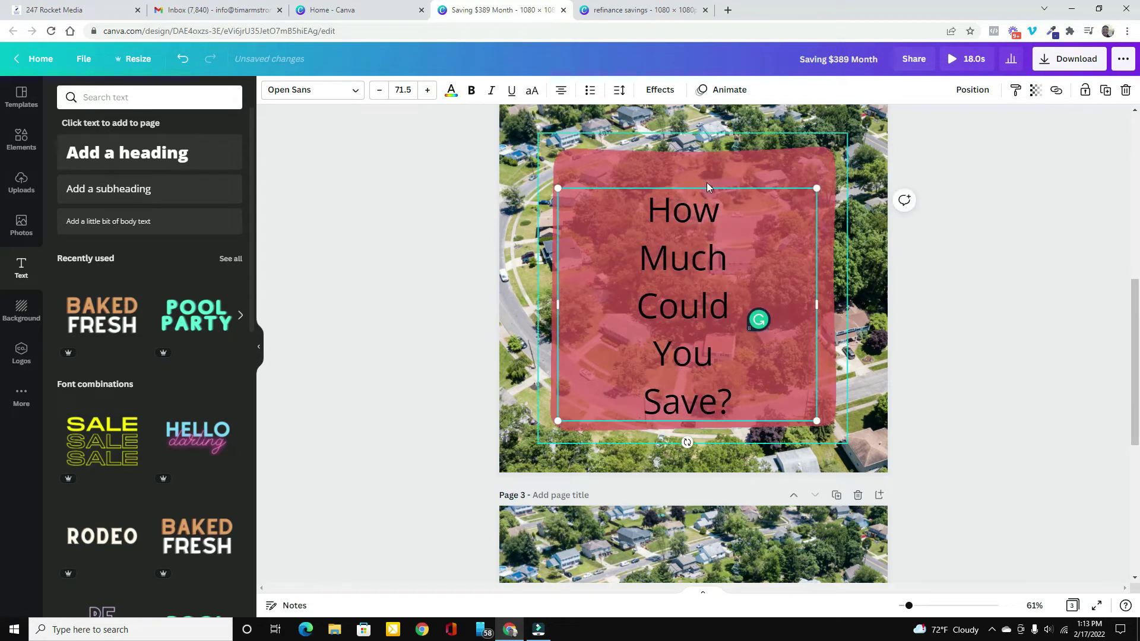
{"action": "left_click", "coordinate": [705, 239]}
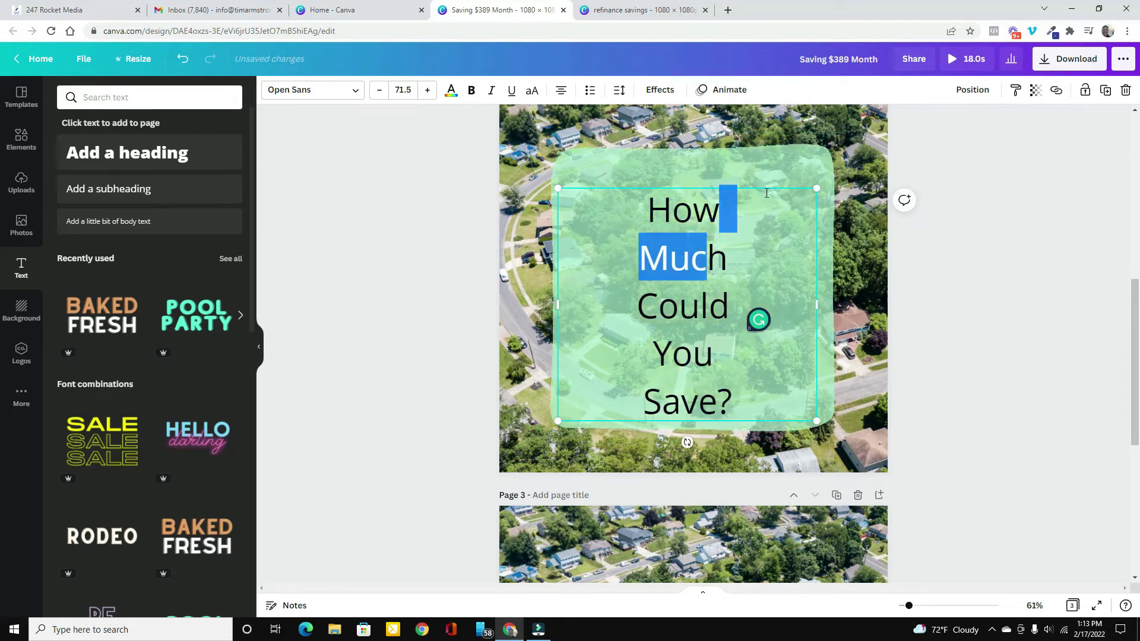
{"action": "left_click_drag", "start_coordinate": [768, 189], "coordinate": [774, 173]}
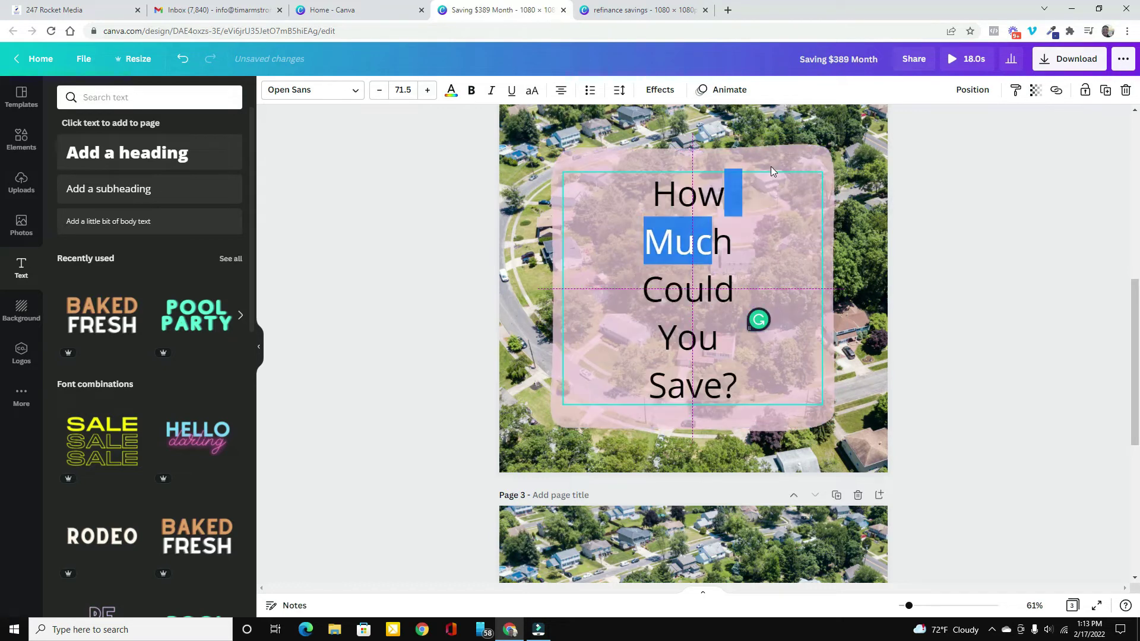
{"action": "left_click", "coordinate": [1011, 309]}
Step: Colour all of the "How Much Could You Save?" text white
{"action": "left_click", "coordinate": [734, 344]}
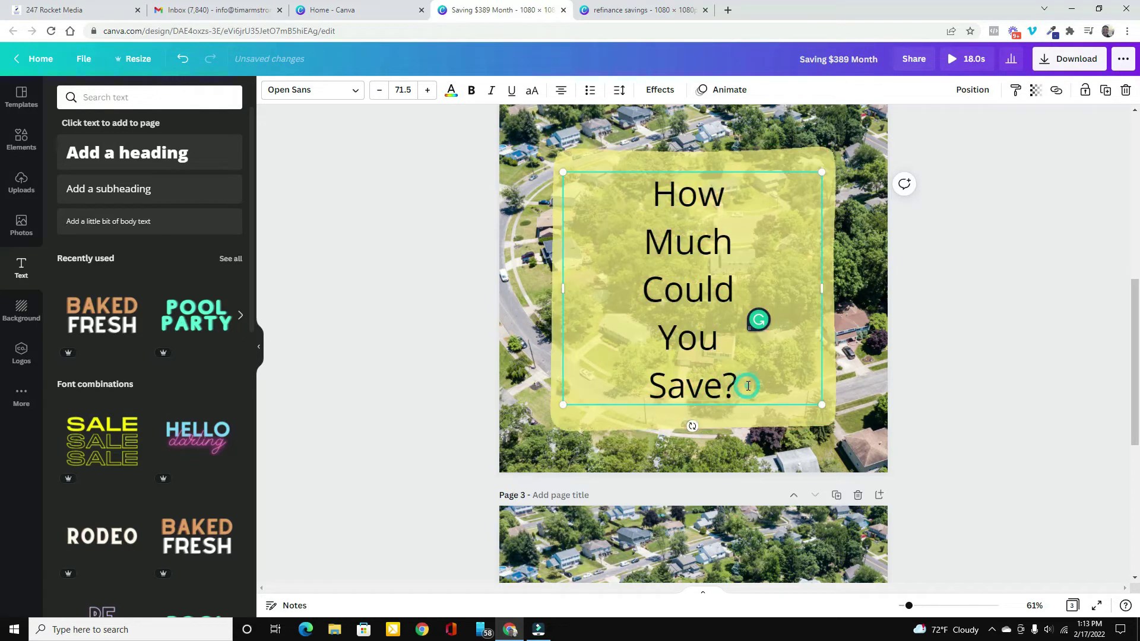
{"action": "left_click_drag", "start_coordinate": [749, 386], "coordinate": [636, 212]}
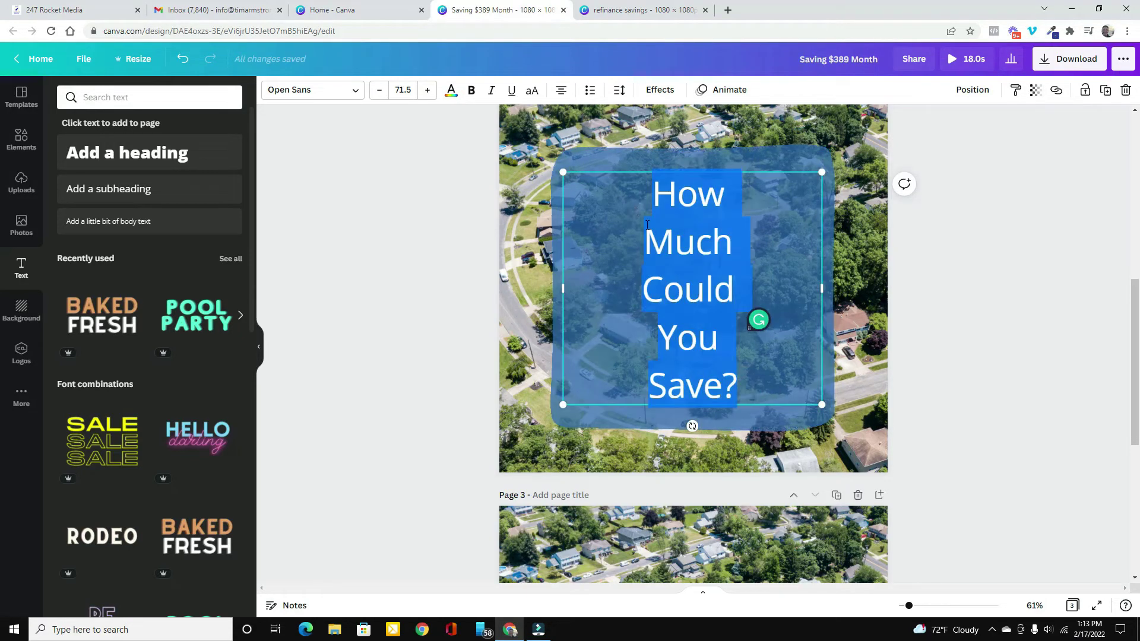
{"action": "left_click", "coordinate": [451, 95]}
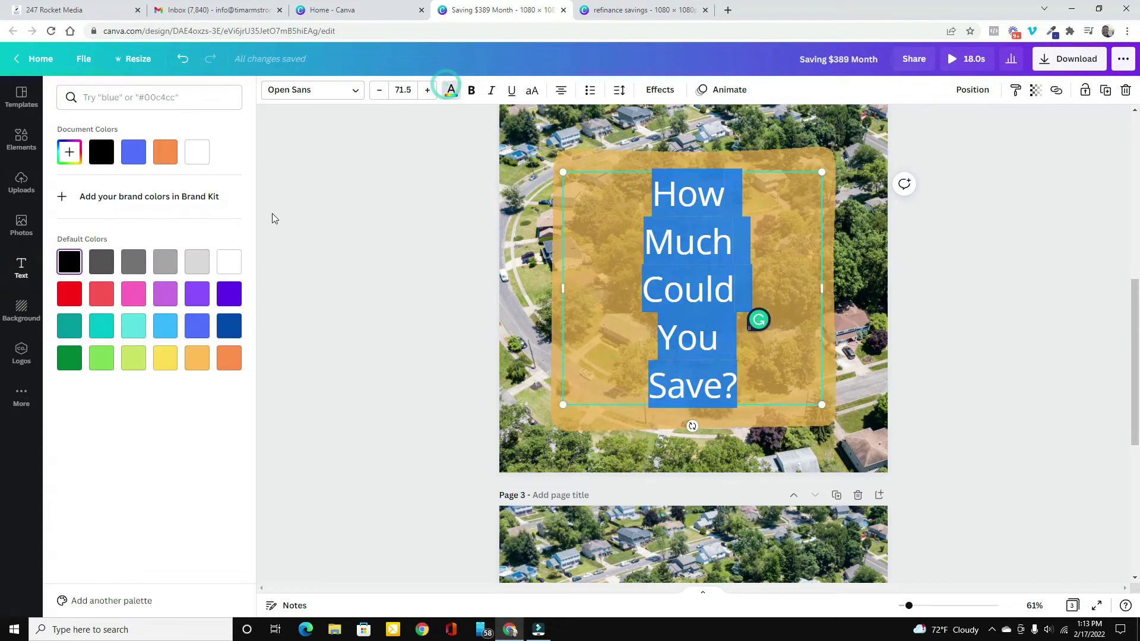
{"action": "left_click", "coordinate": [229, 262]}
{"action": "left_click", "coordinate": [975, 326]}
{"action": "left_click", "coordinate": [975, 325]}
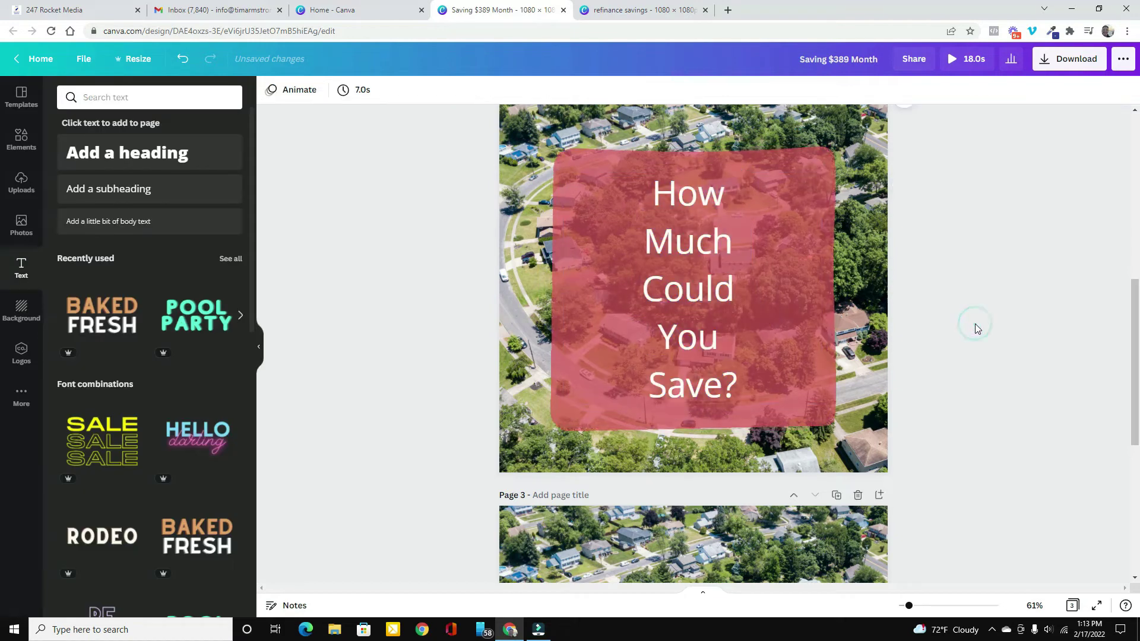
Step: Change the "How Much Could You Save?" text to the violet-blue default colour
{"action": "left_click", "coordinate": [779, 265]}
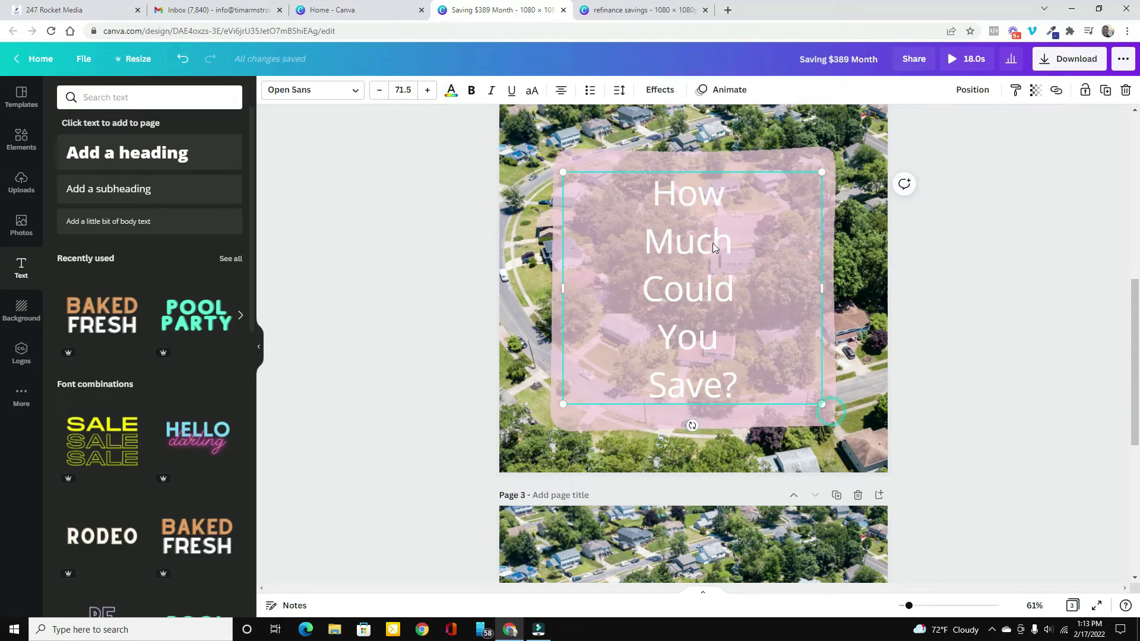
{"action": "left_click", "coordinate": [724, 263]}
{"action": "left_click", "coordinate": [451, 89]}
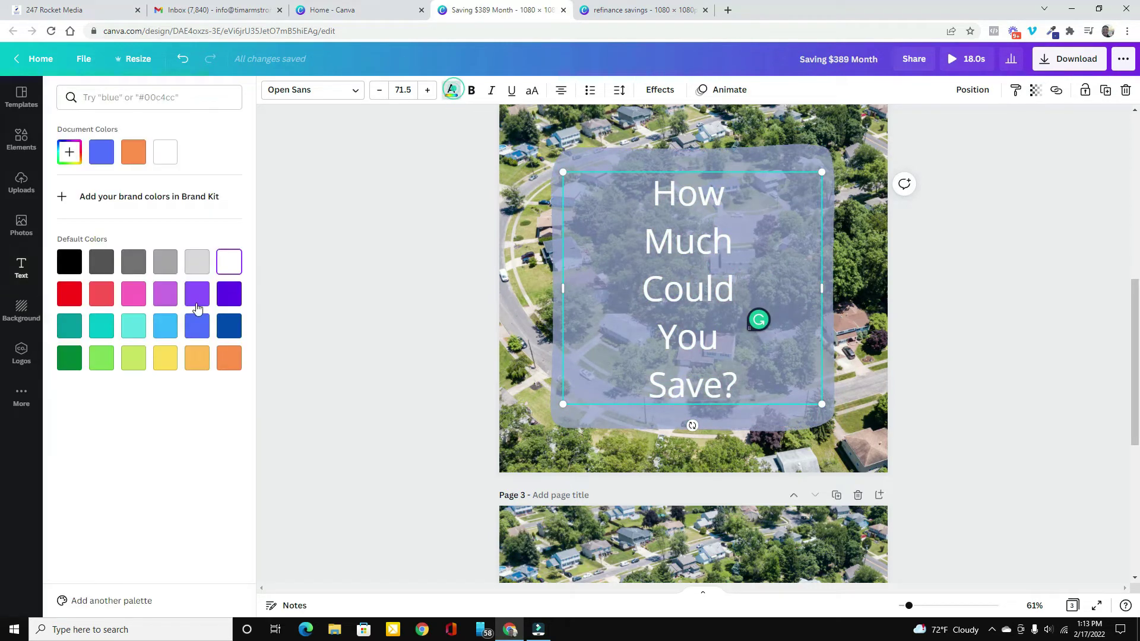
{"action": "left_click", "coordinate": [199, 335]}
{"action": "left_click", "coordinate": [946, 371]}
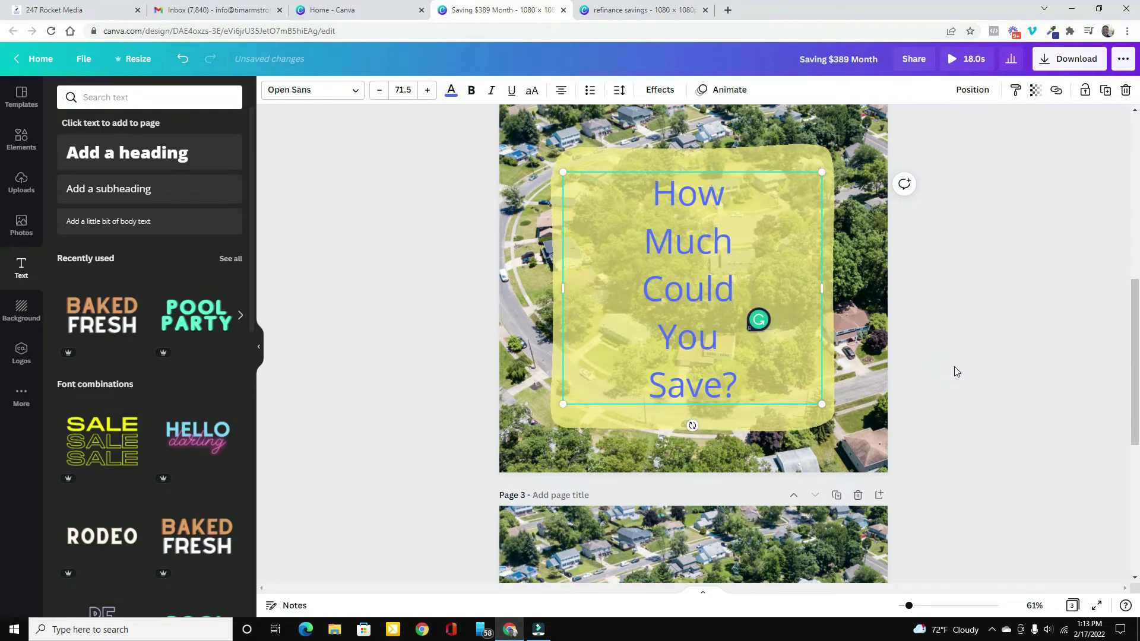
{"action": "left_click", "coordinate": [753, 351]}
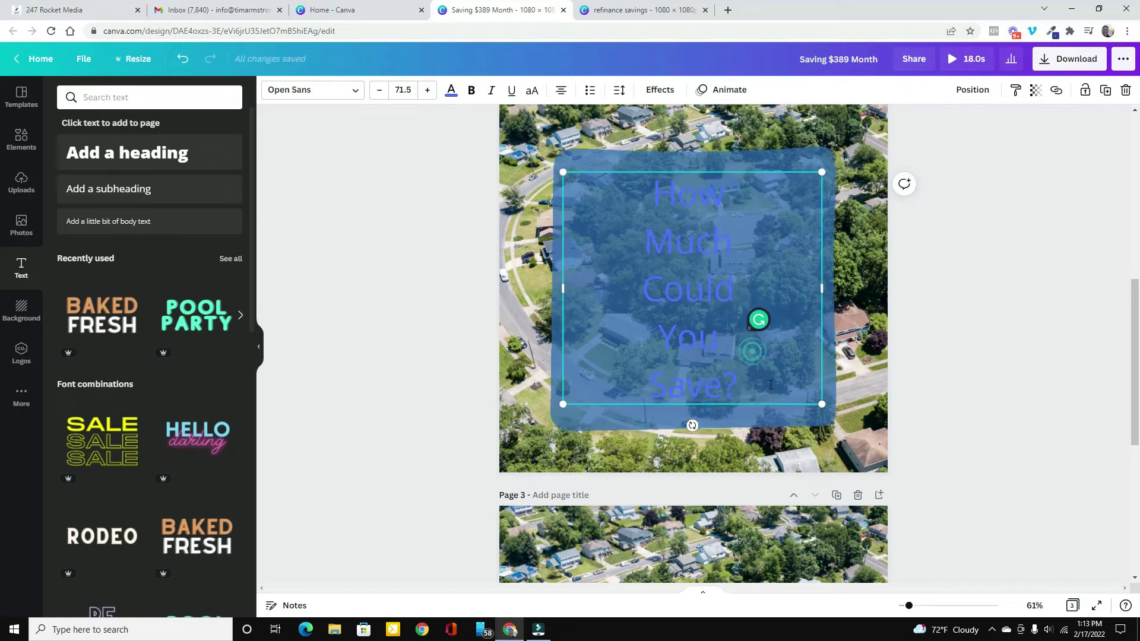
{"action": "left_click_drag", "start_coordinate": [651, 351], "coordinate": [591, 205]}
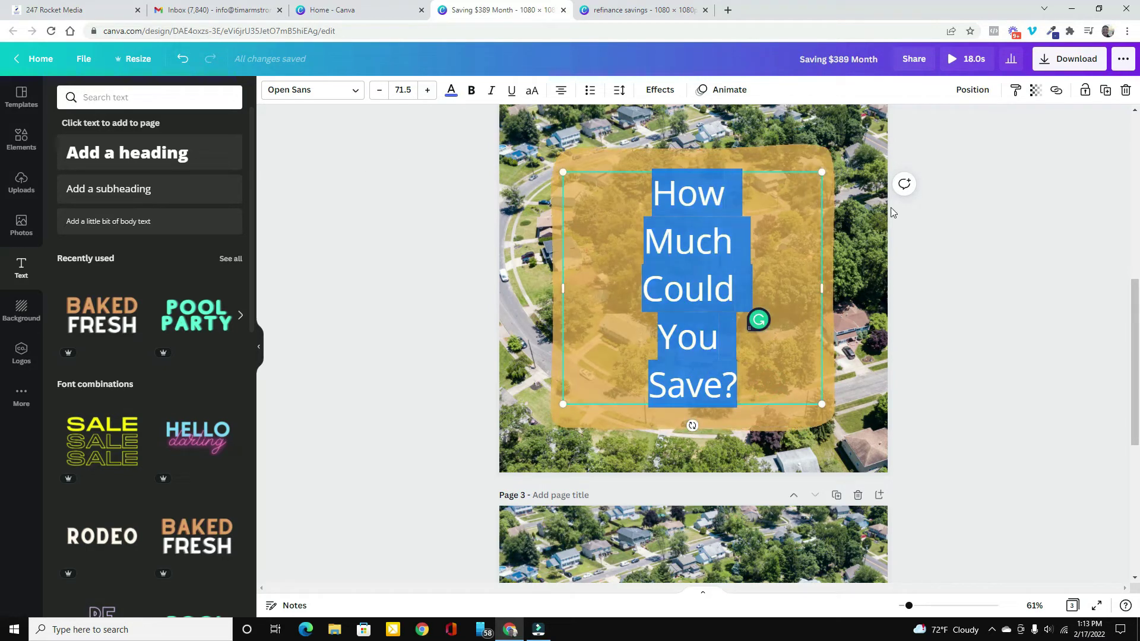
{"action": "left_click", "coordinate": [979, 211]}
Step: Set the transparency of the colour-changing rounded square behind the text to 96
{"action": "left_click", "coordinate": [802, 237]}
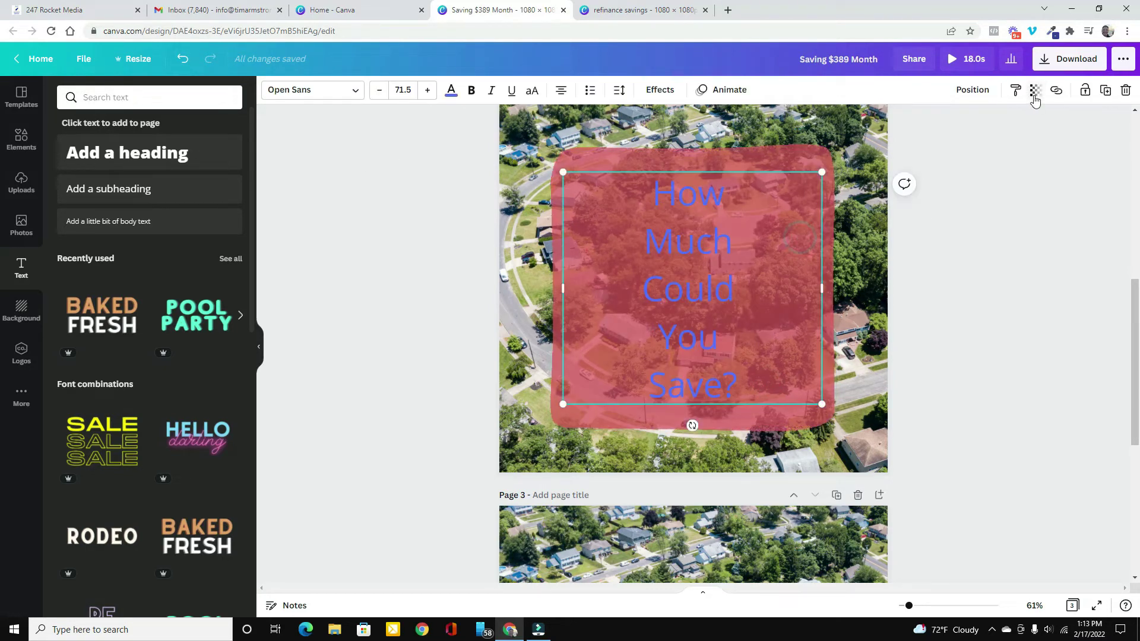
{"action": "left_click", "coordinate": [1035, 91]}
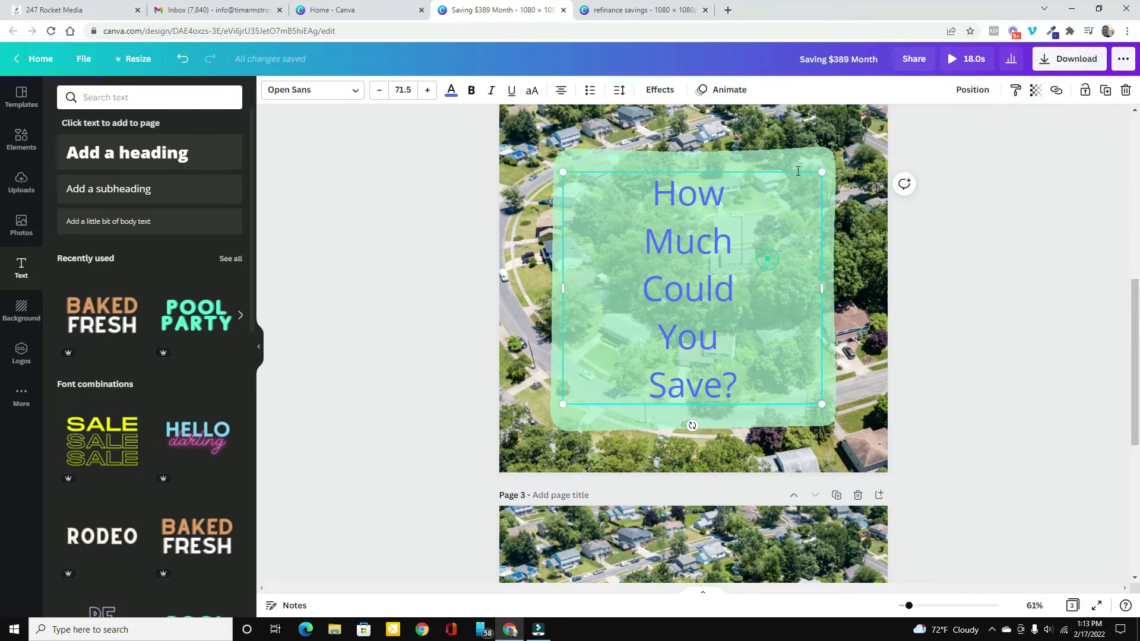
{"action": "left_click", "coordinate": [796, 167]}
{"action": "left_click", "coordinate": [1057, 95]}
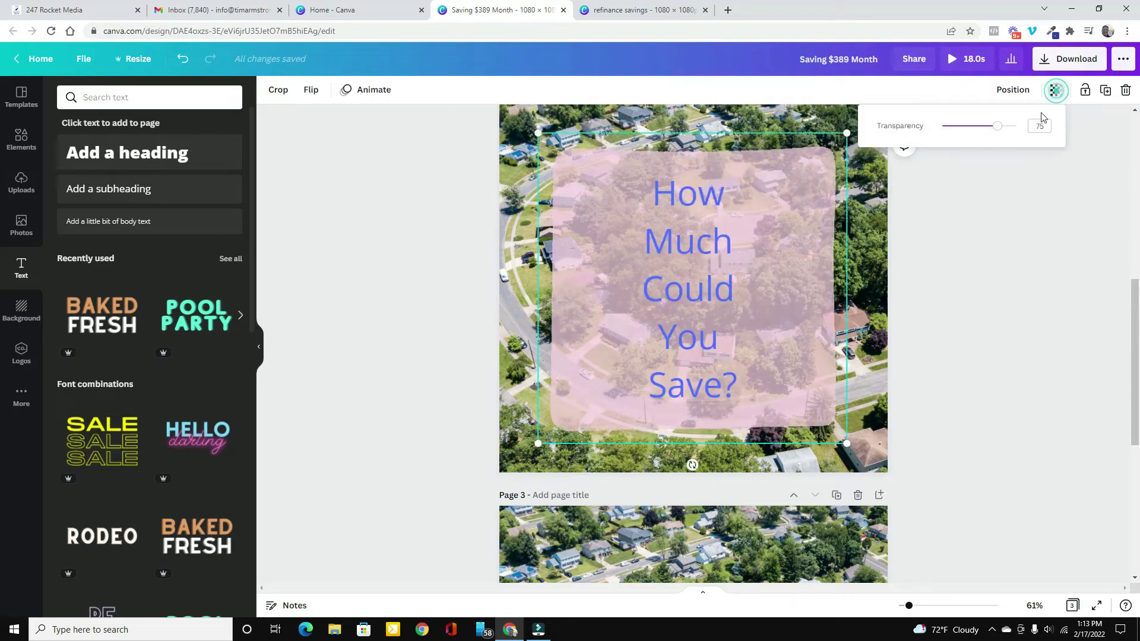
{"action": "mouse_move", "coordinate": [1012, 127]}
{"action": "left_mouse_down"}
{"action": "mouse_move", "coordinate": [1001, 128]}
{"action": "mouse_move", "coordinate": [1010, 131]}
{"action": "left_mouse_up"}
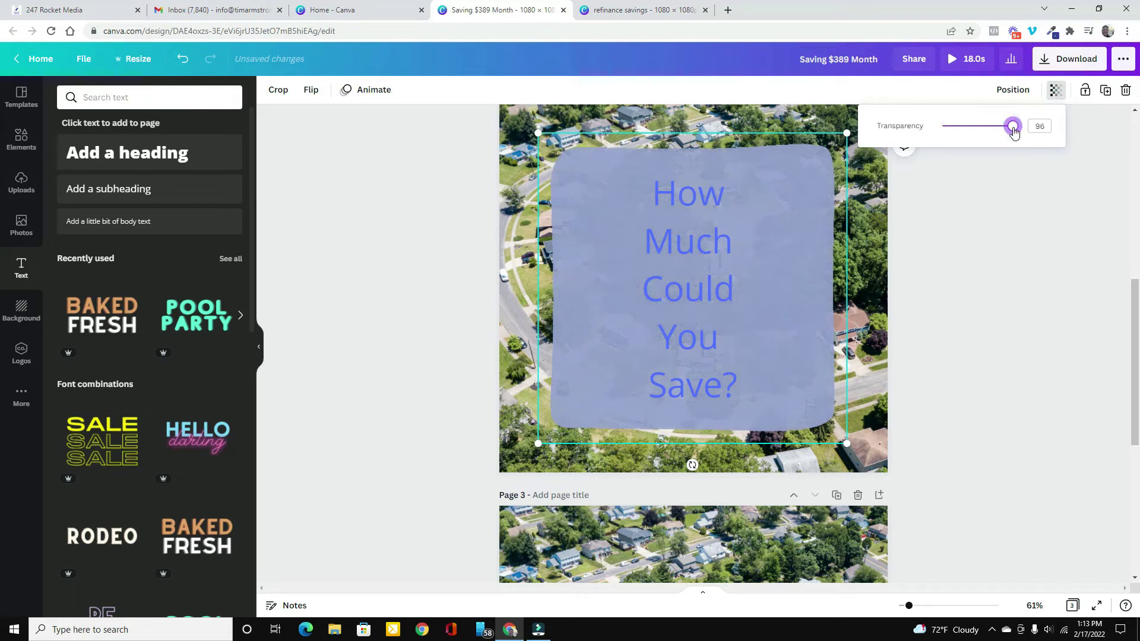
{"action": "left_click", "coordinate": [1085, 401]}
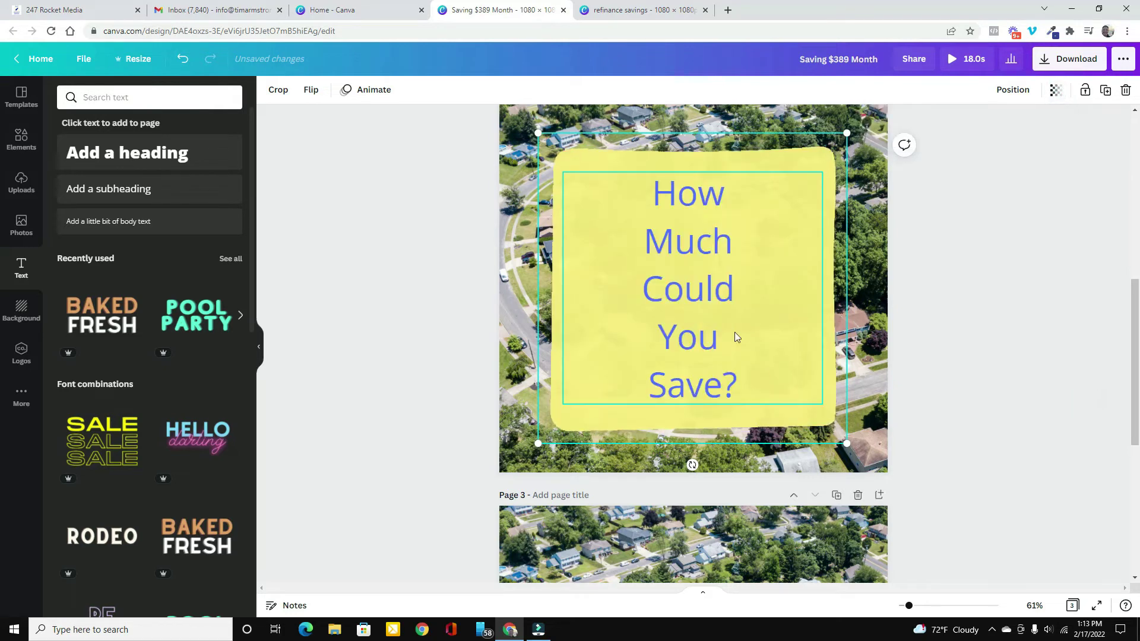
Step: Recolour all of the "How Much Could You Save?" text black
{"action": "left_click", "coordinate": [753, 359]}
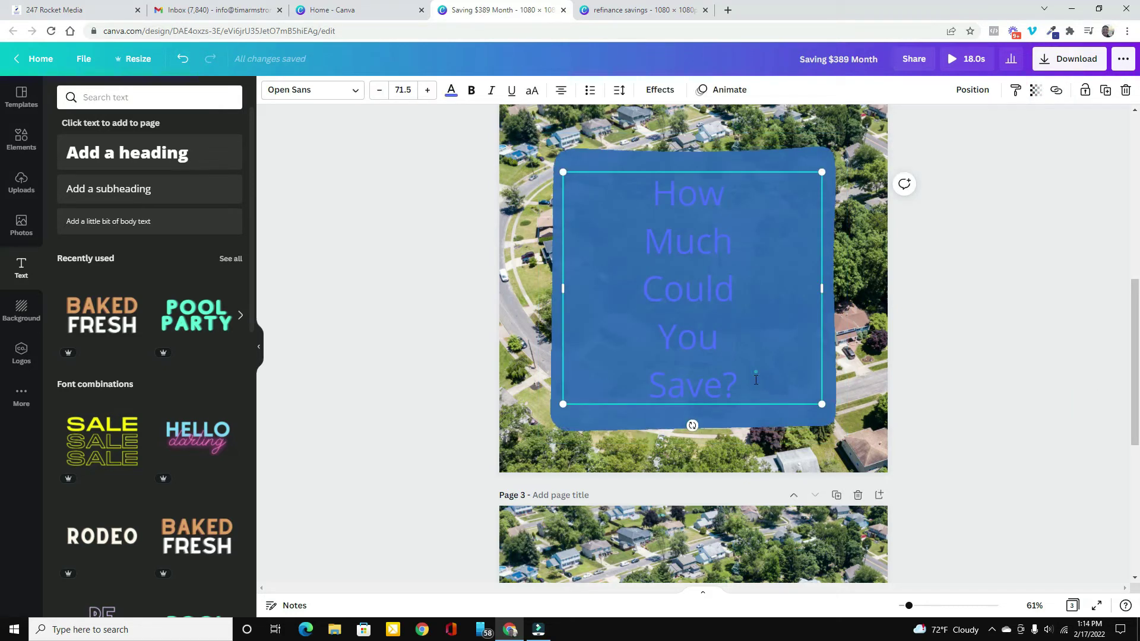
{"action": "left_click_drag", "start_coordinate": [757, 380], "coordinate": [613, 209]}
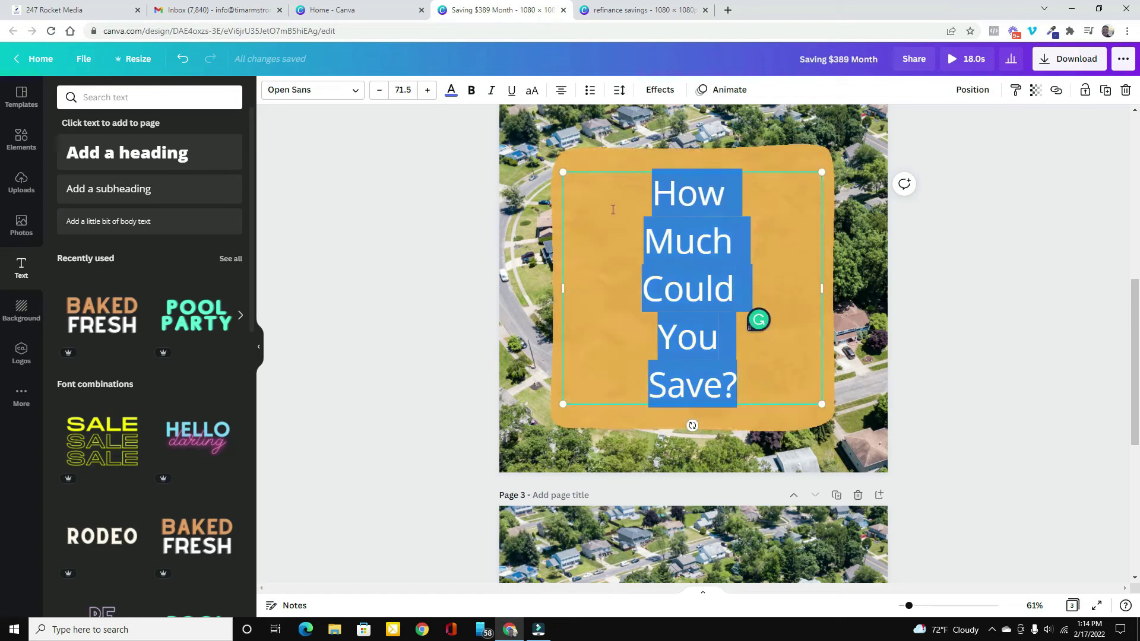
{"action": "left_click", "coordinate": [450, 89]}
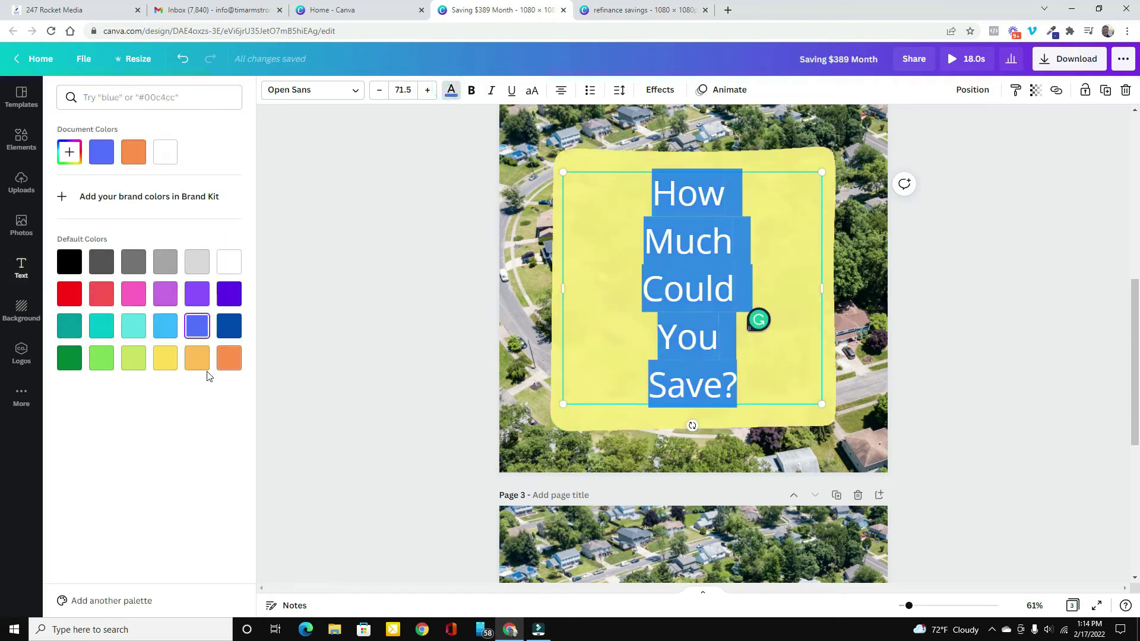
{"action": "left_click", "coordinate": [62, 262]}
{"action": "left_click", "coordinate": [1017, 369]}
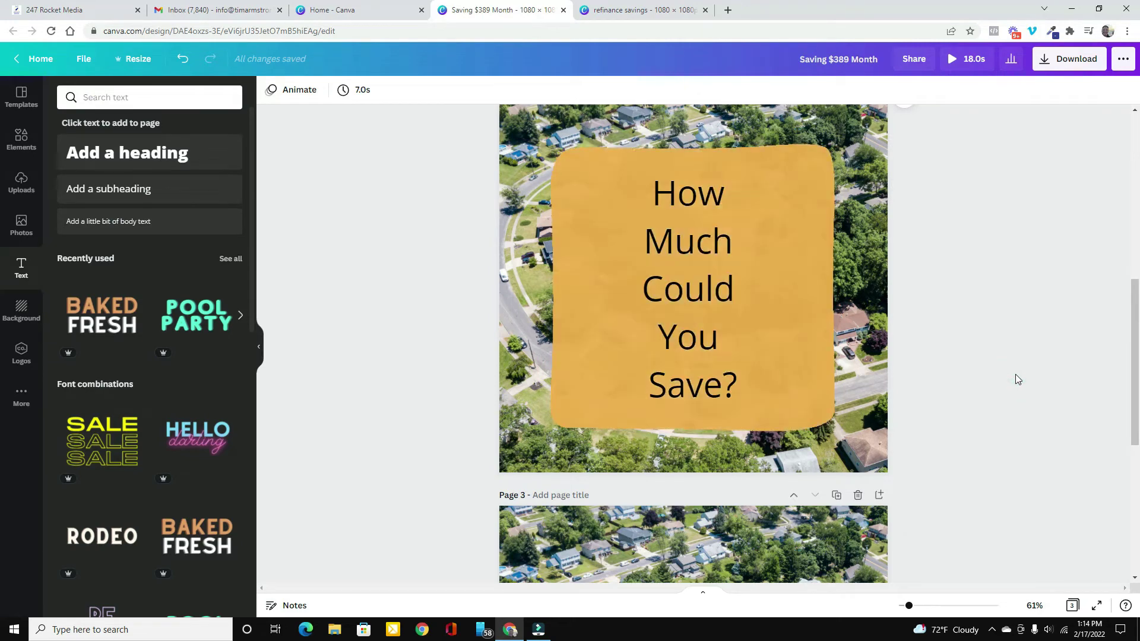
Step: Duplicate the "How Much Could You Save?" text on page 2 and move the copy onto page 3
{"action": "scroll", "coordinate": [1016, 378], "scroll_direction": "down", "scroll_amount": 3}
{"action": "left_click", "coordinate": [791, 220]}
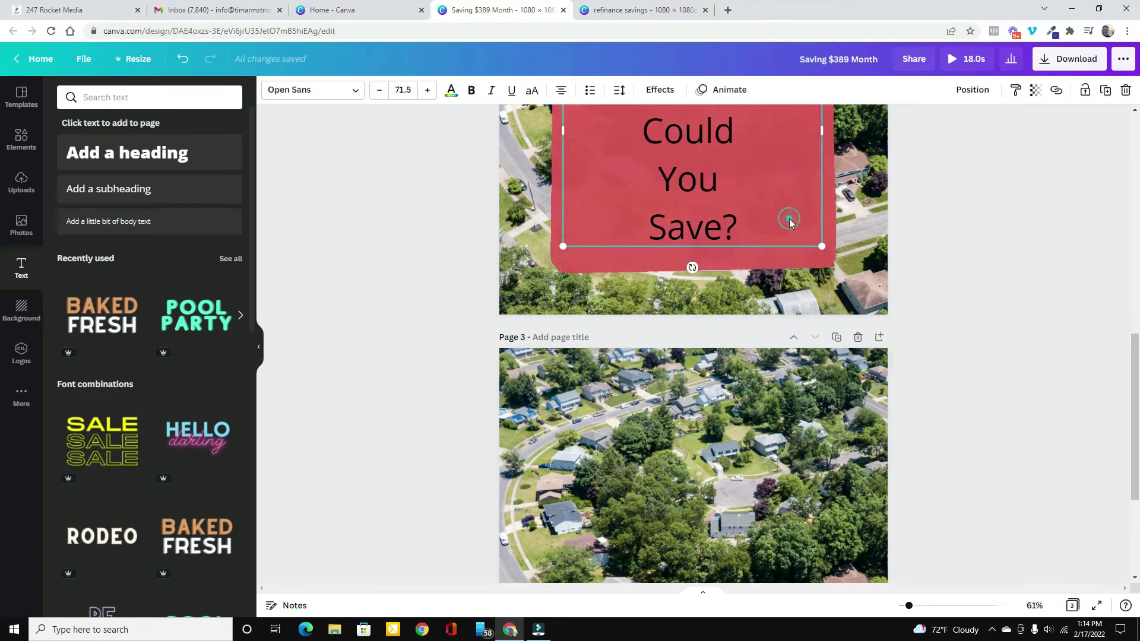
{"action": "left_click", "coordinate": [1108, 92]}
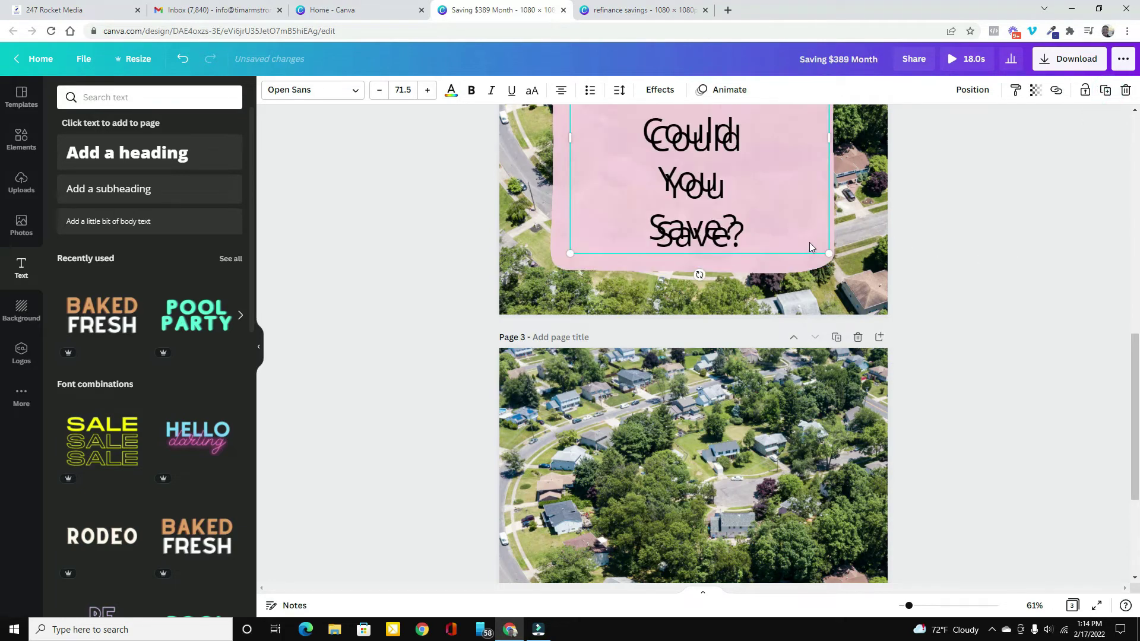
{"action": "left_click_drag", "start_coordinate": [810, 242], "coordinate": [803, 614]}
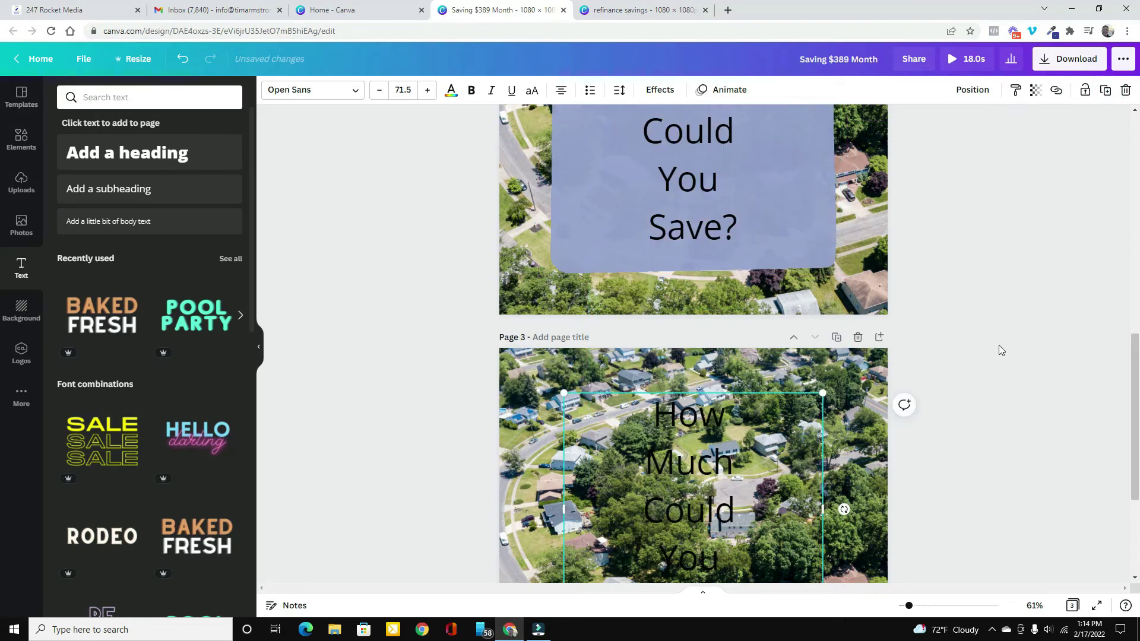
Step: Duplicate page 2's colour-changing rounded square and place the copy over the text on page 3
{"action": "left_click", "coordinate": [833, 244]}
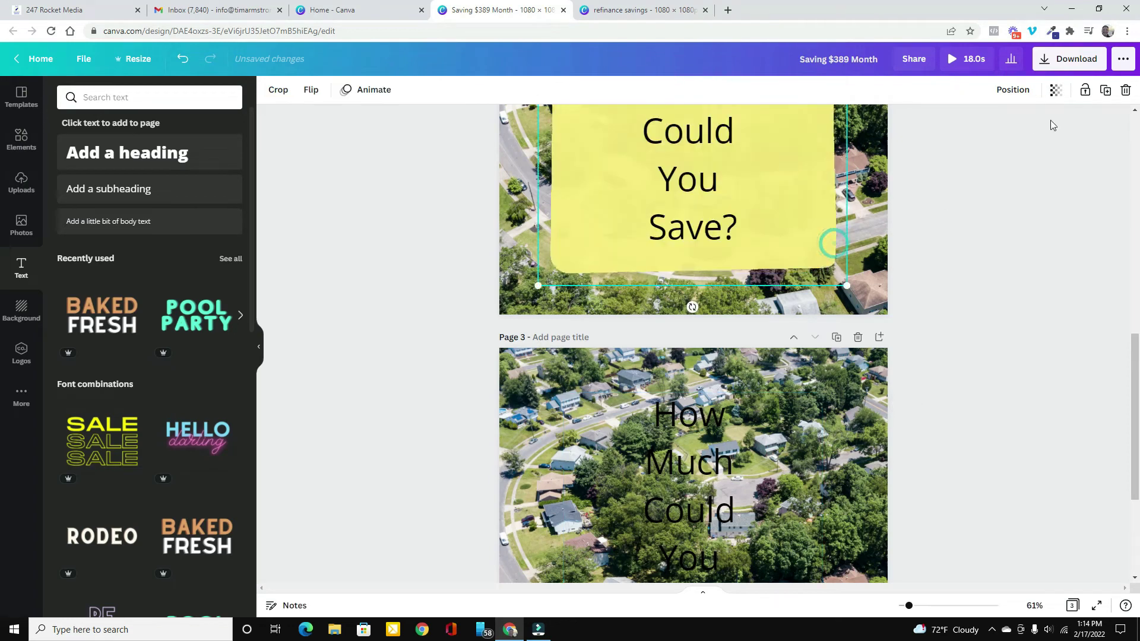
{"action": "left_click", "coordinate": [1106, 90]}
{"action": "left_click_drag", "start_coordinate": [834, 262], "coordinate": [826, 579]}
{"action": "scroll", "coordinate": [1083, 481], "scroll_direction": "down", "scroll_amount": 3}
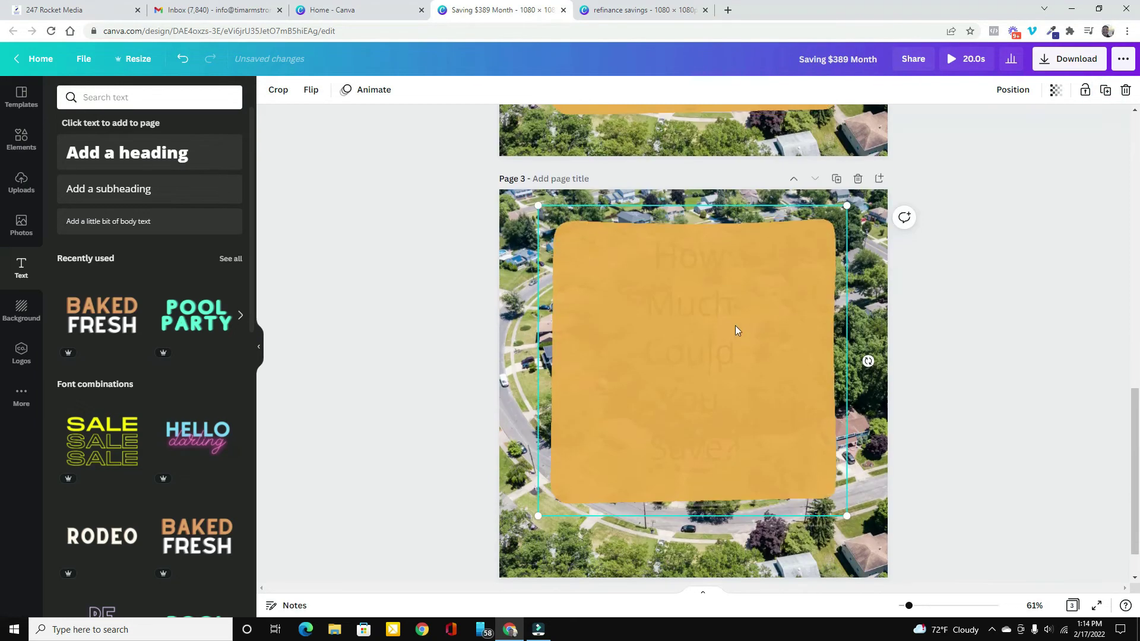
{"action": "mouse_move", "coordinate": [735, 326]}
{"action": "left_mouse_down"}
{"action": "mouse_move", "coordinate": [739, 375]}
{"action": "mouse_move", "coordinate": [722, 339]}
{"action": "left_mouse_up"}
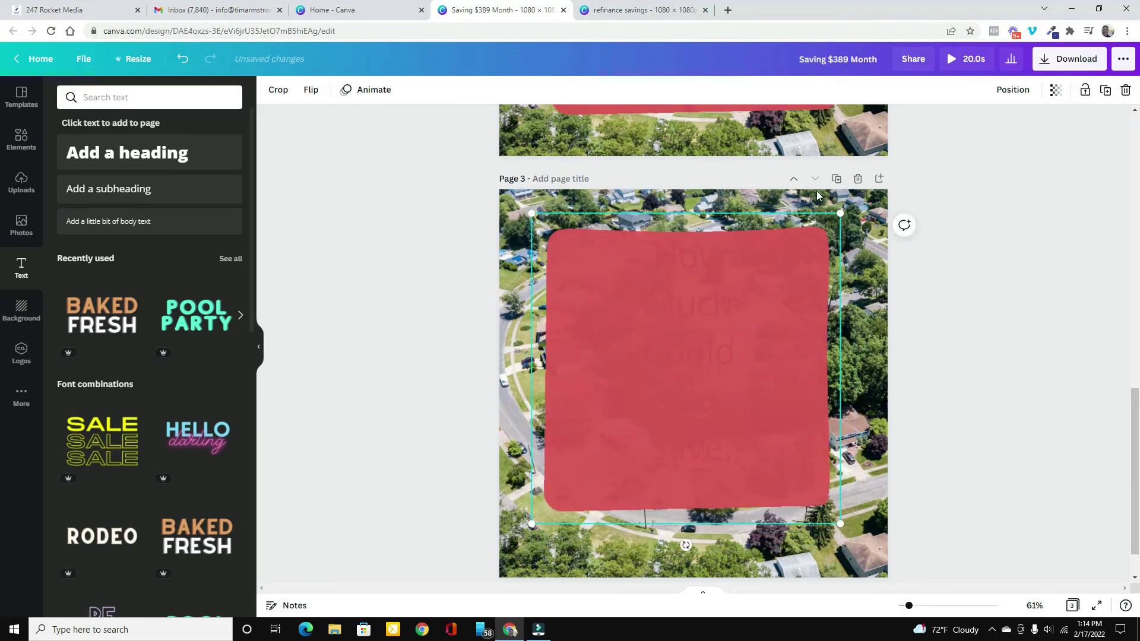
Step: Send page 3's rounded square backward behind the text and adjust the positions of both so the text sits inside the square
{"action": "left_click", "coordinate": [1012, 89]}
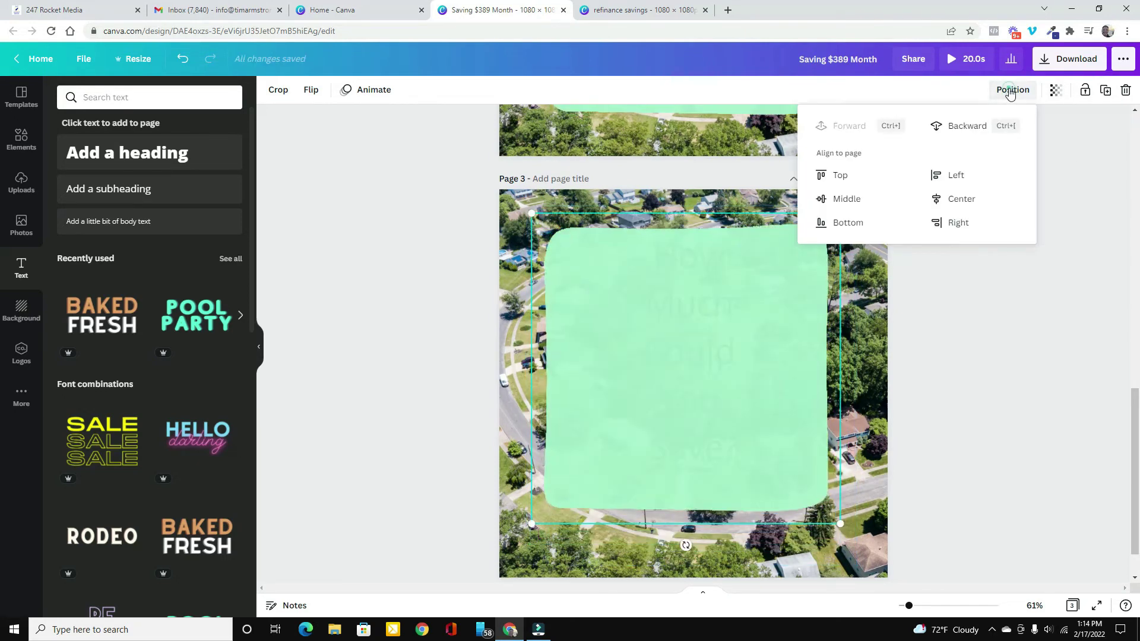
{"action": "left_click", "coordinate": [951, 131]}
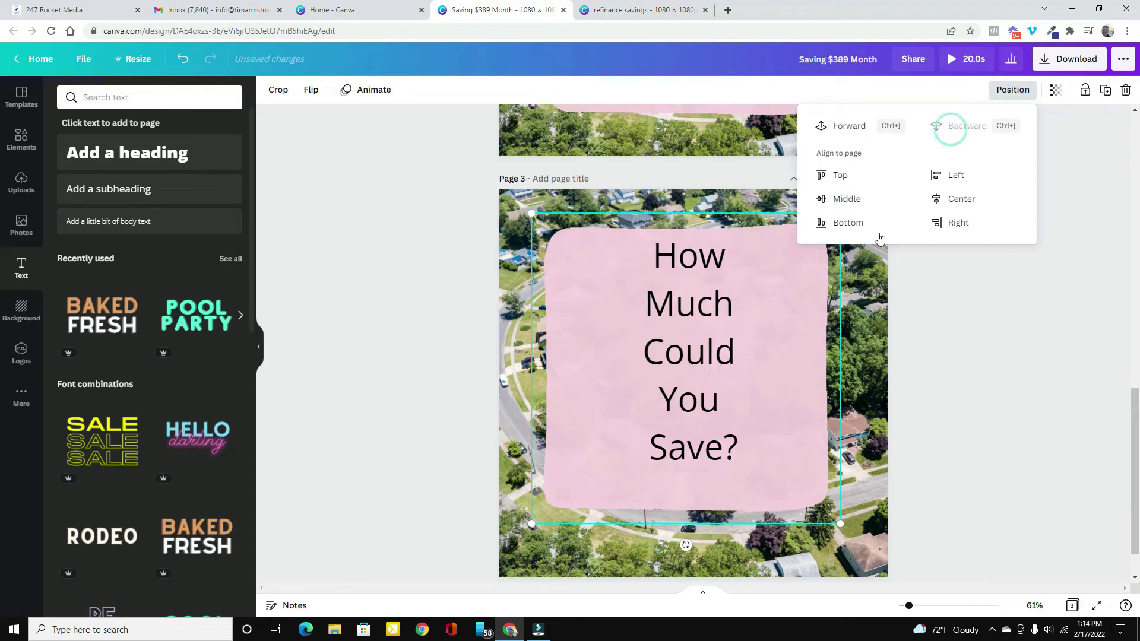
{"action": "left_click", "coordinate": [701, 321]}
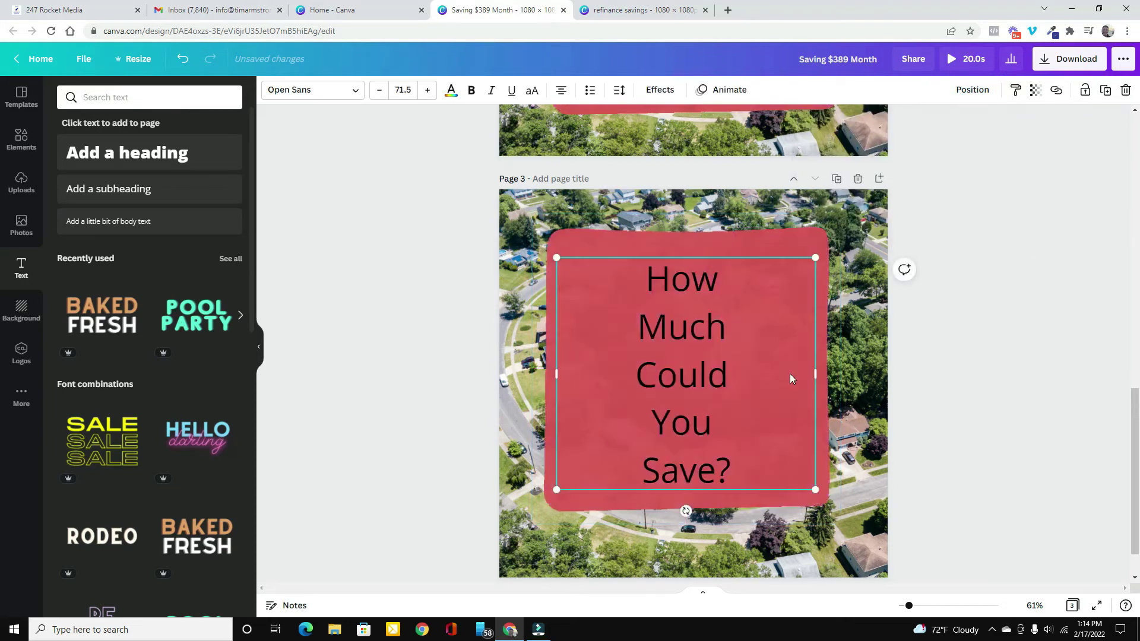
{"action": "left_click", "coordinate": [793, 234]}
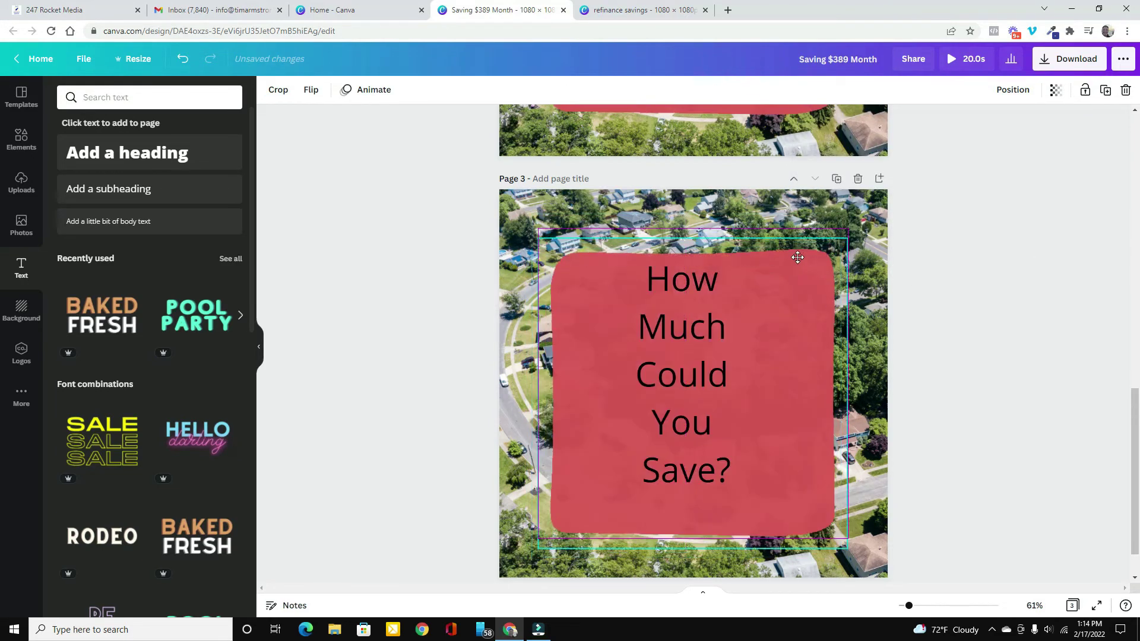
Step: Replace the text on page 3 with "Click Send Message!" on three lines and move it down to the middle of the square
{"action": "left_click", "coordinate": [742, 437]}
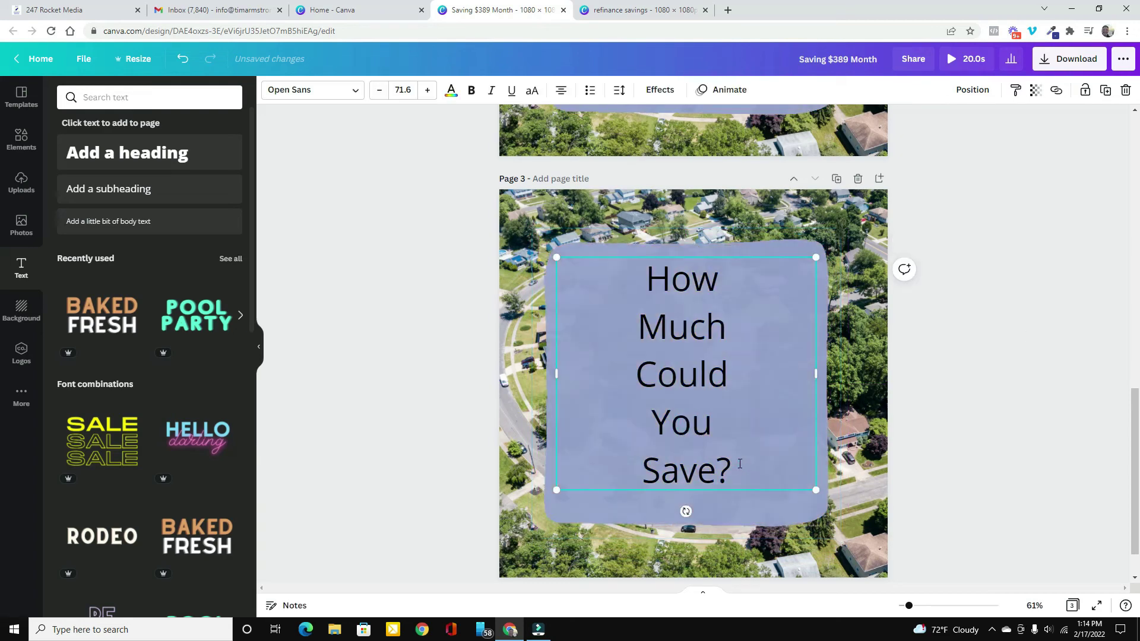
{"action": "left_click_drag", "start_coordinate": [733, 473], "coordinate": [604, 301]}
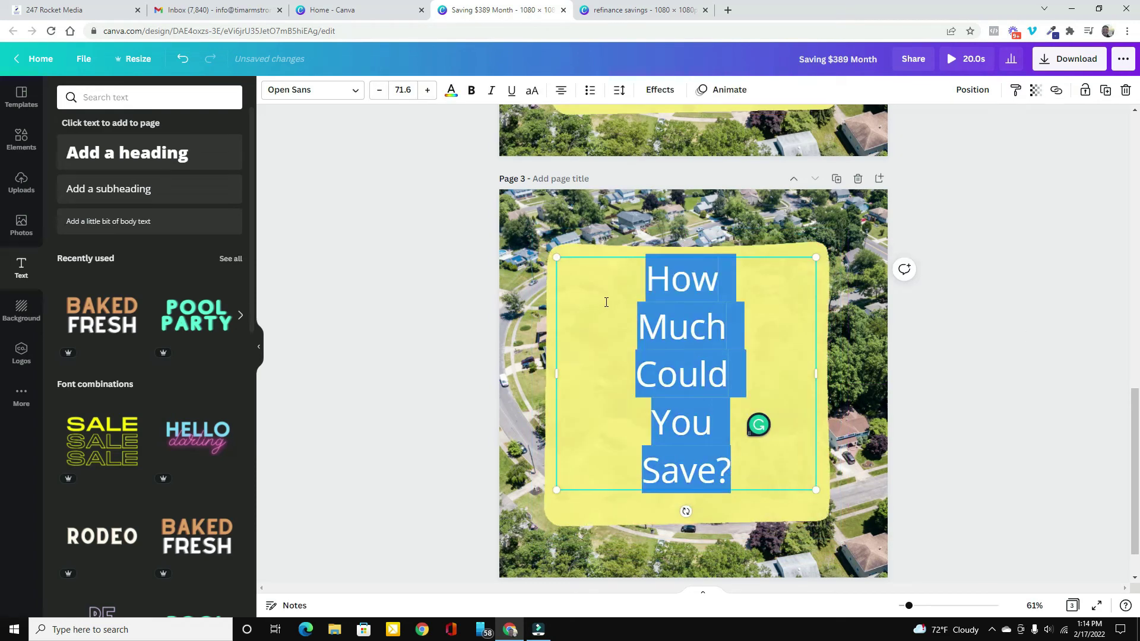
{"action": "type", "text": "C"}
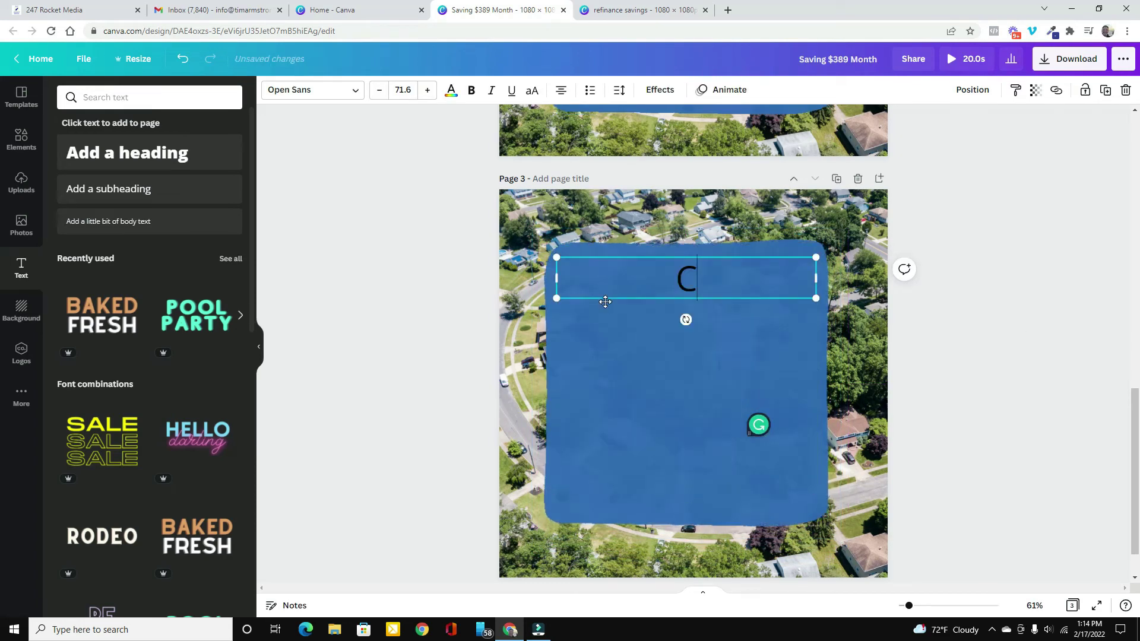
{"action": "type", "text": "lick"}
{"action": "key", "text": "Return"}
{"action": "type", "text": "Se"}
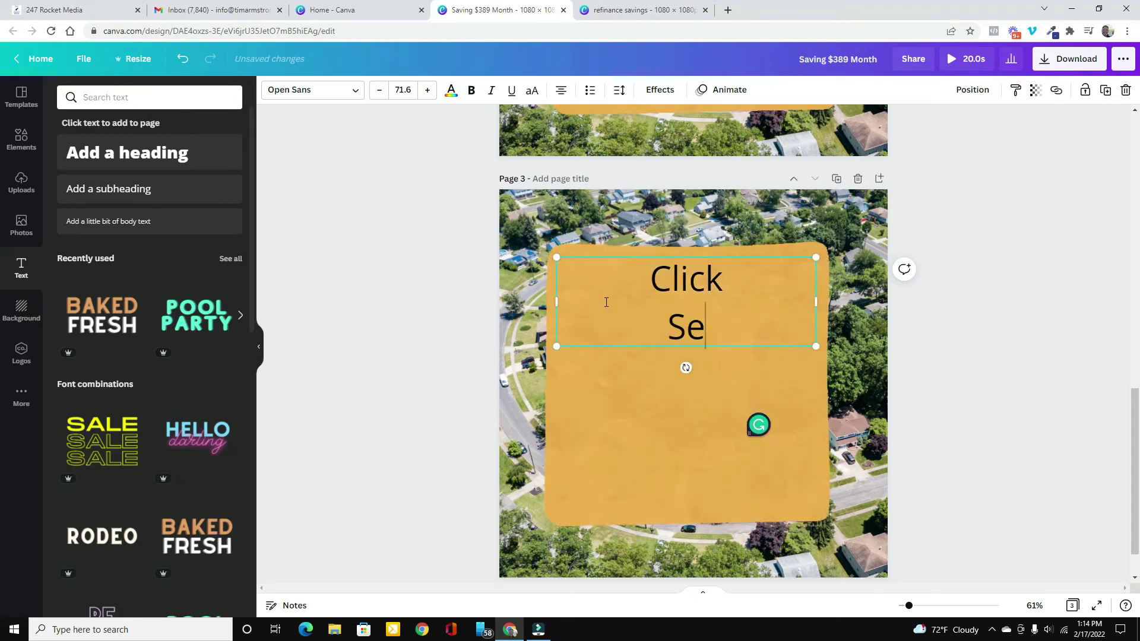
{"action": "type", "text": "nd Mes"}
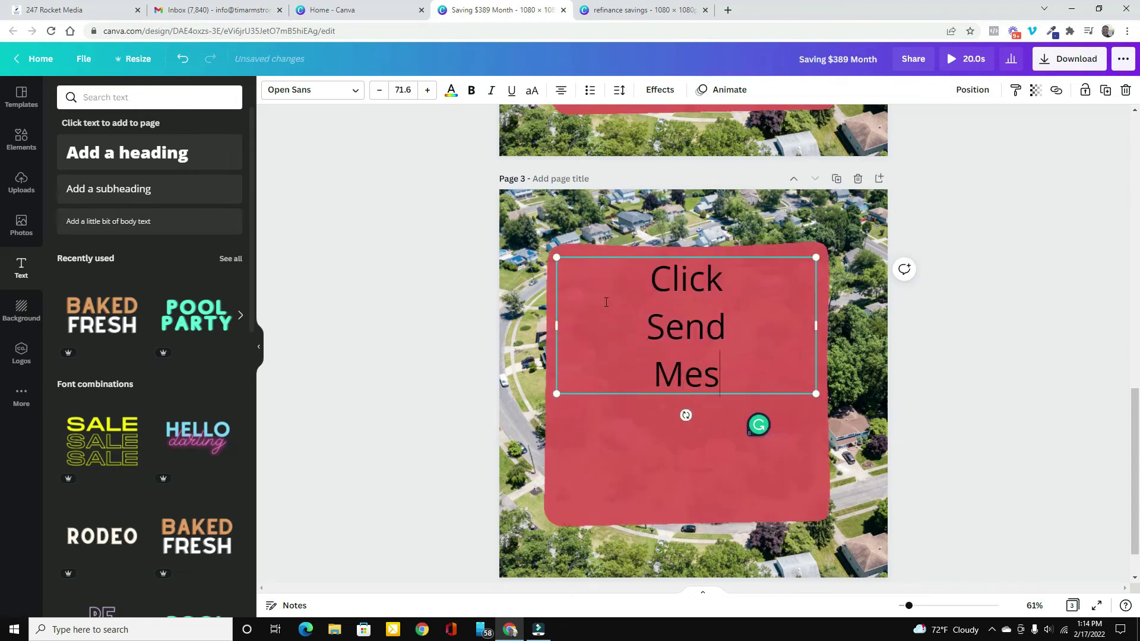
{"action": "type", "text": "sage"}
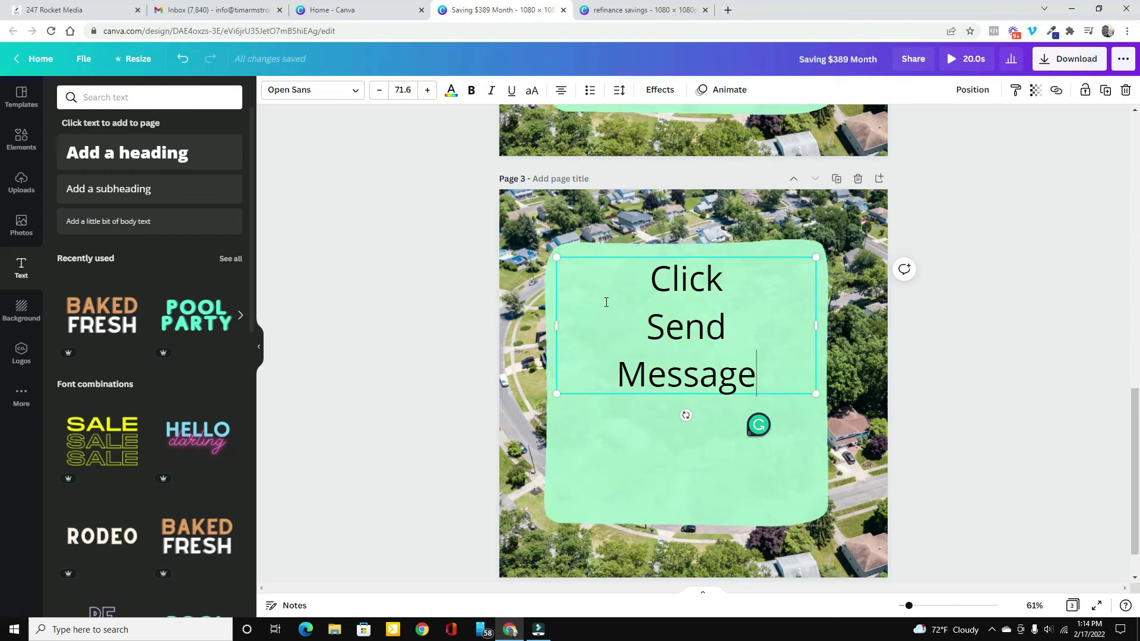
{"action": "type", "text": "@"}
{"action": "key", "text": "BackSpace"}
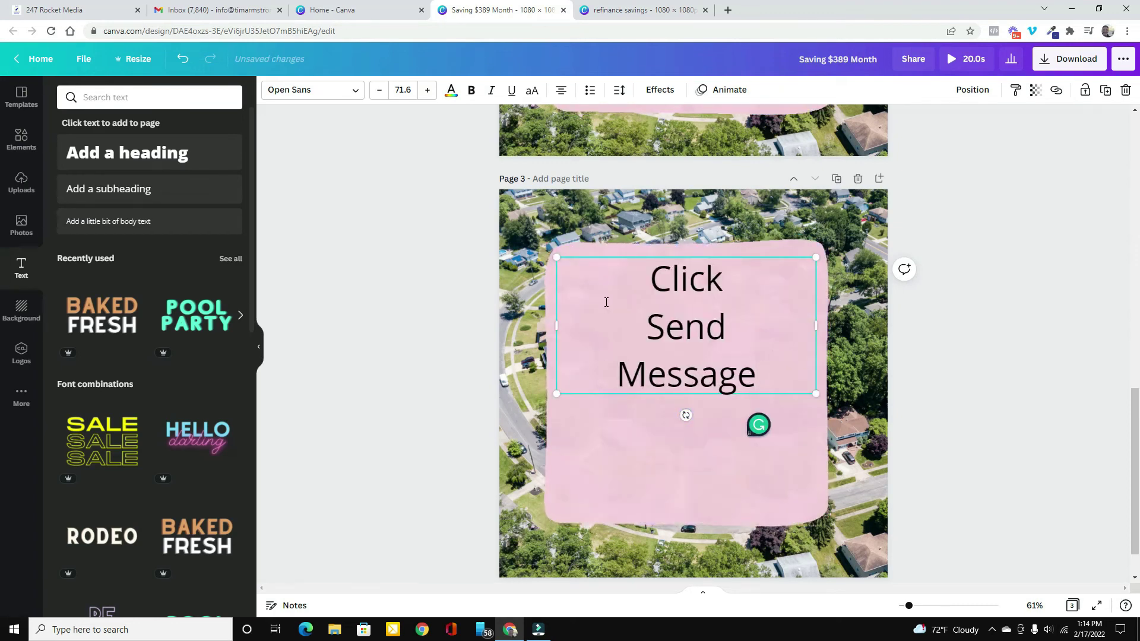
{"action": "type", "text": "!"}
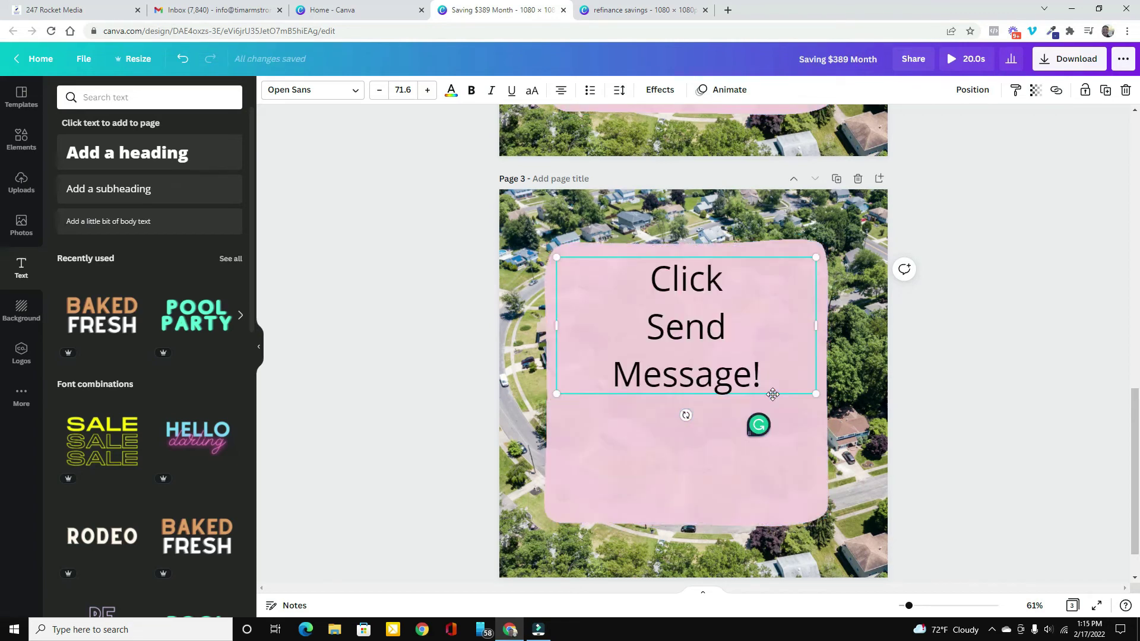
{"action": "left_click_drag", "start_coordinate": [773, 395], "coordinate": [772, 455]}
{"action": "left_click", "coordinate": [1048, 414]}
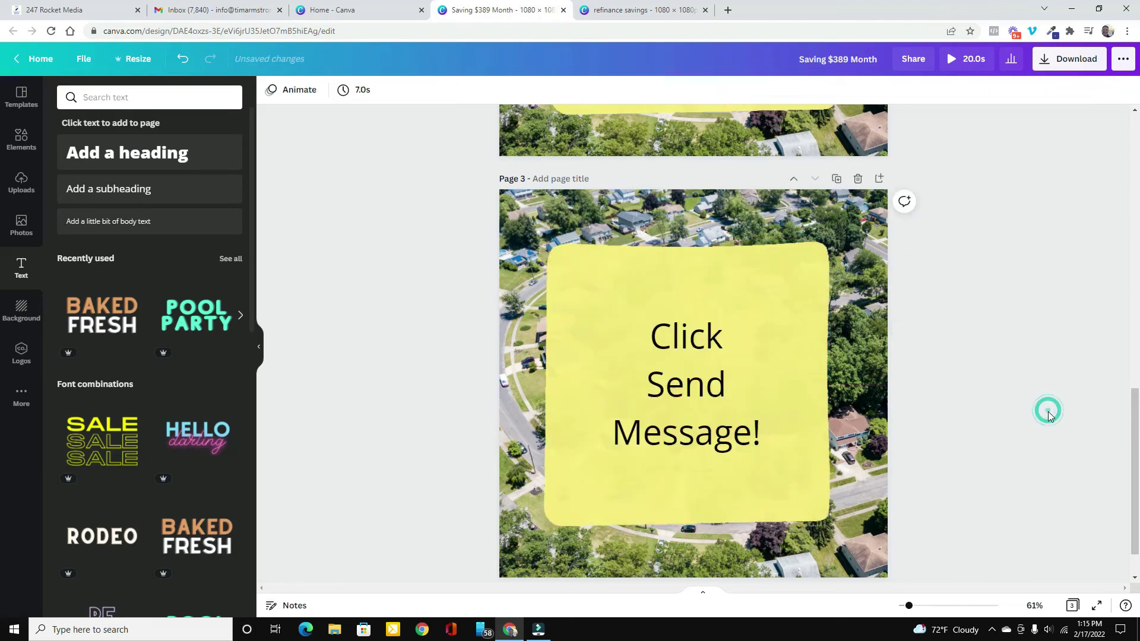
Step: Set the page timing to 1.5 s and apply it to all three pages
{"action": "scroll", "coordinate": [1046, 407], "scroll_direction": "up", "scroll_amount": 10}
{"action": "scroll", "coordinate": [1046, 404], "scroll_direction": "up", "scroll_amount": 3}
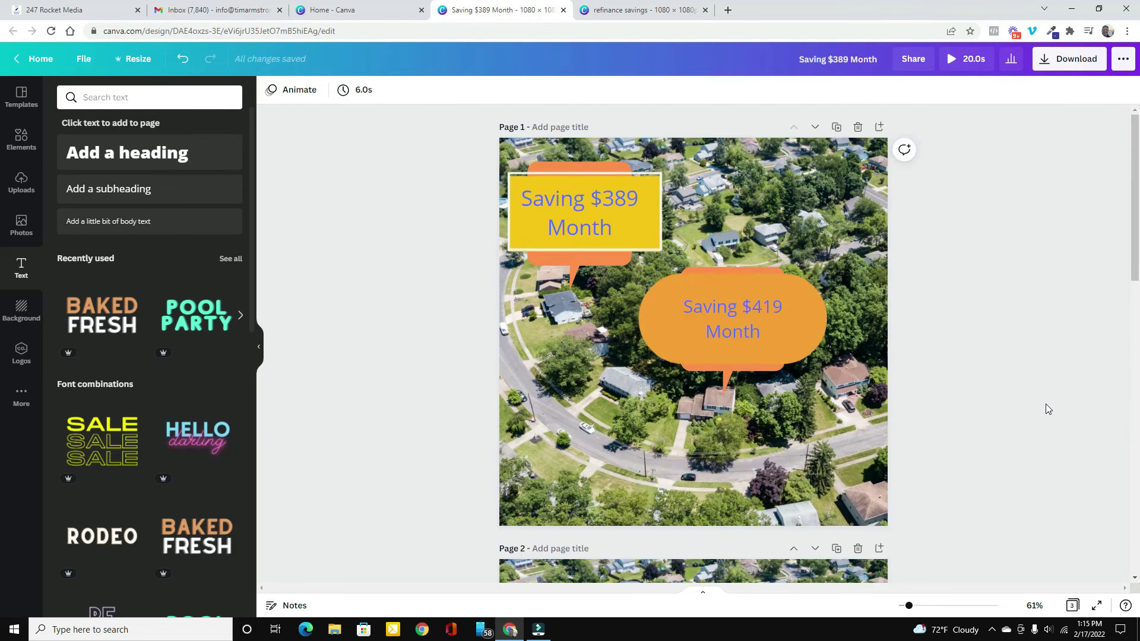
{"action": "scroll", "coordinate": [1004, 407], "scroll_direction": "down", "scroll_amount": 10}
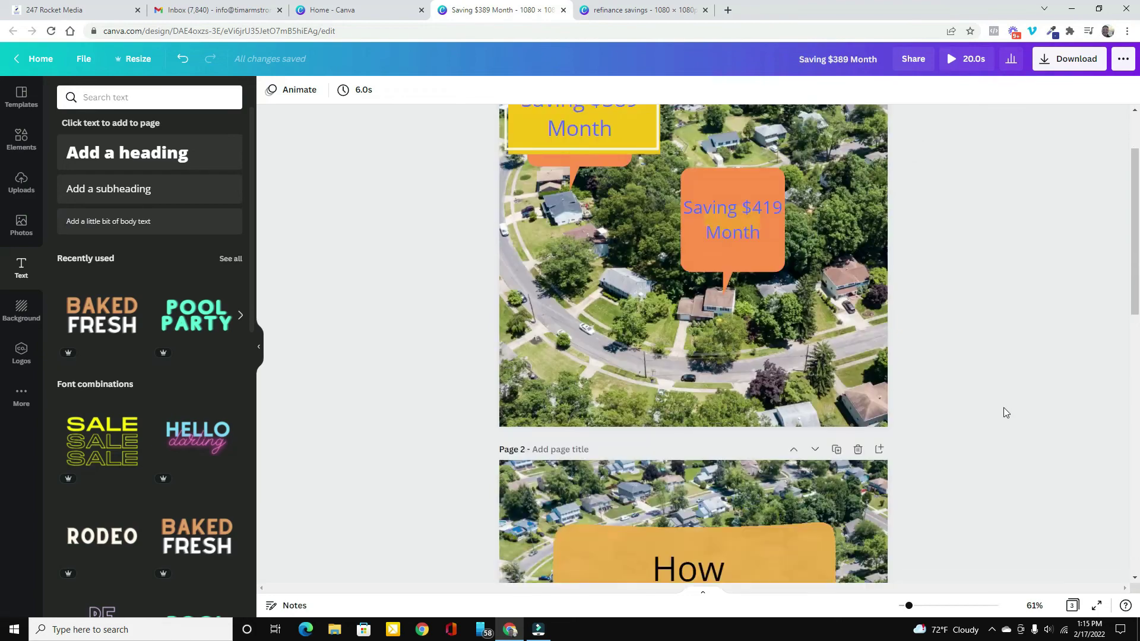
{"action": "scroll", "coordinate": [748, 483], "scroll_direction": "down", "scroll_amount": 3}
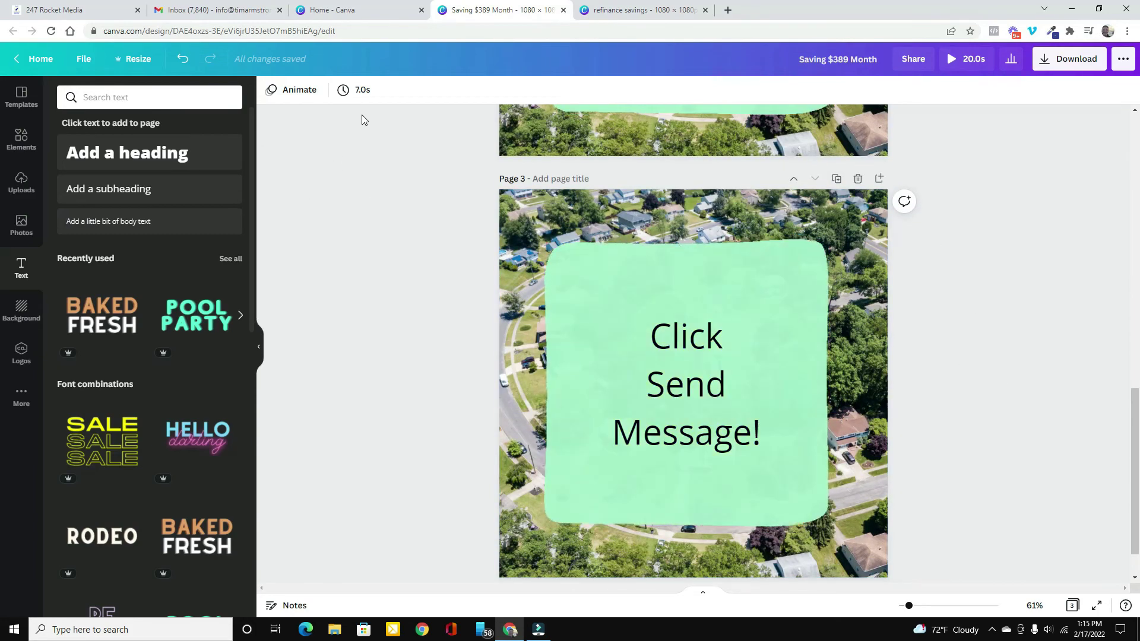
{"action": "left_click", "coordinate": [358, 90]}
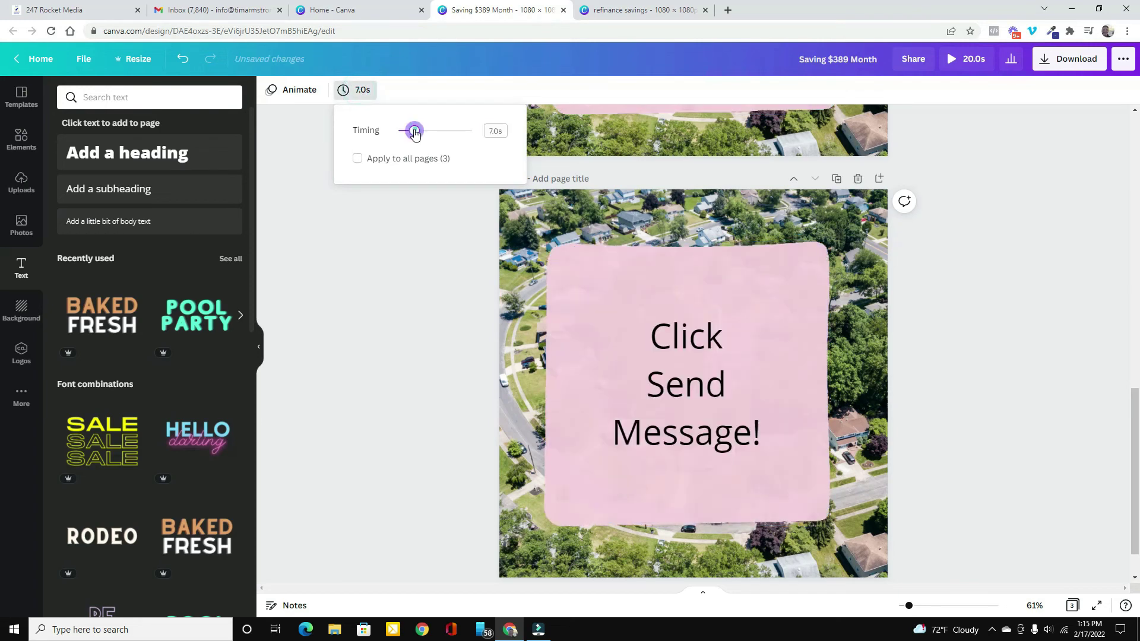
{"action": "left_click_drag", "start_coordinate": [415, 132], "coordinate": [400, 131]}
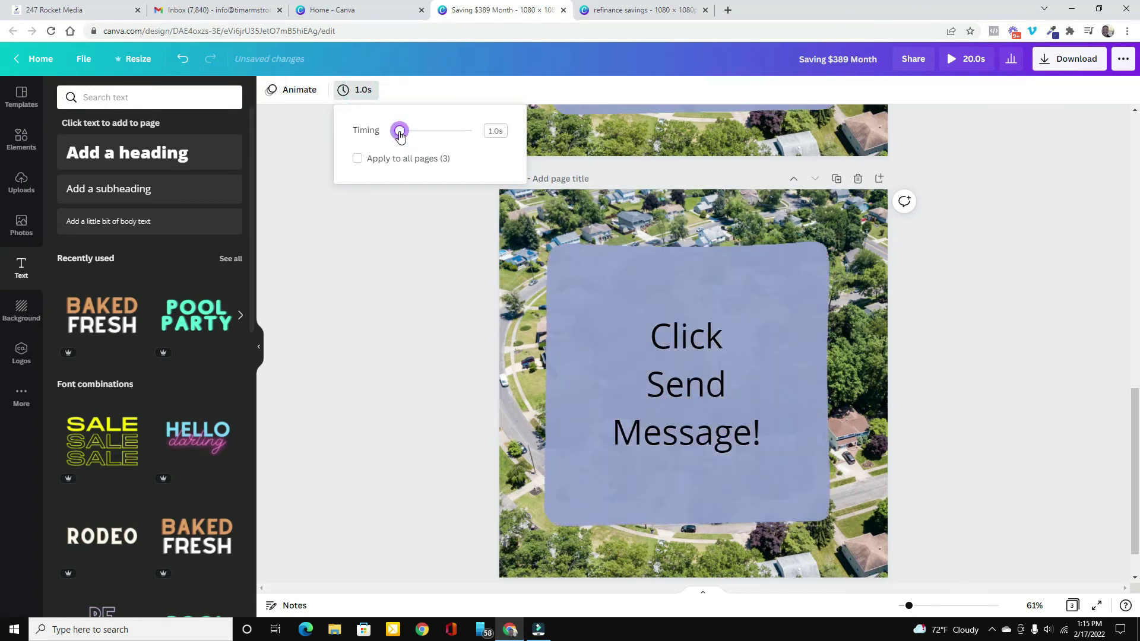
{"action": "left_click", "coordinate": [499, 130]}
{"action": "type", "text": "1"}
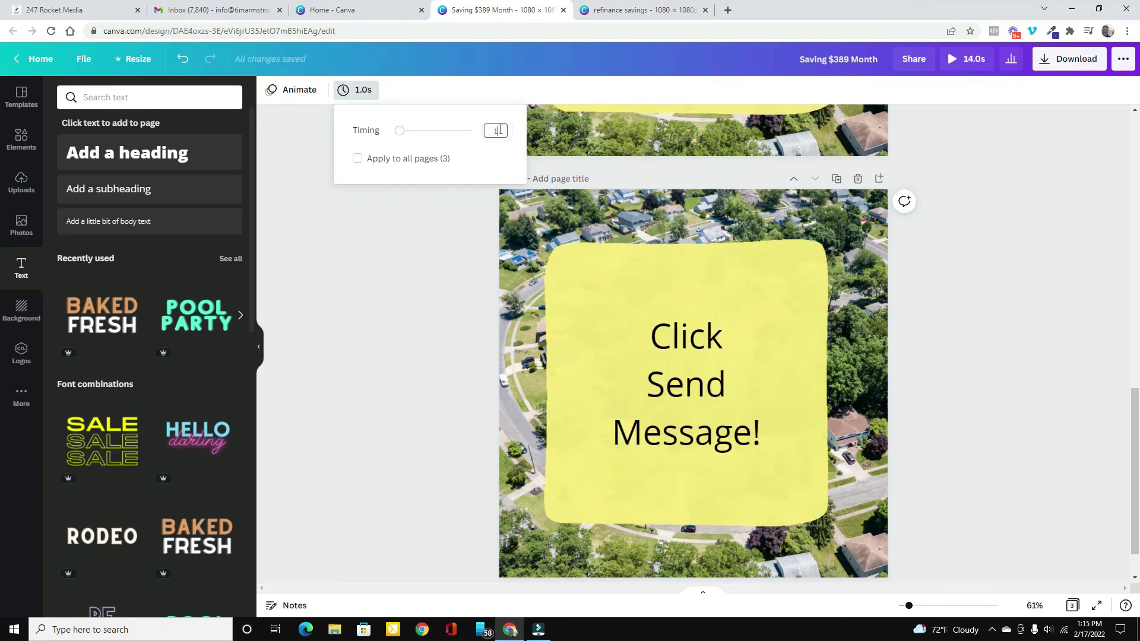
{"action": "type", "text": ".5s"}
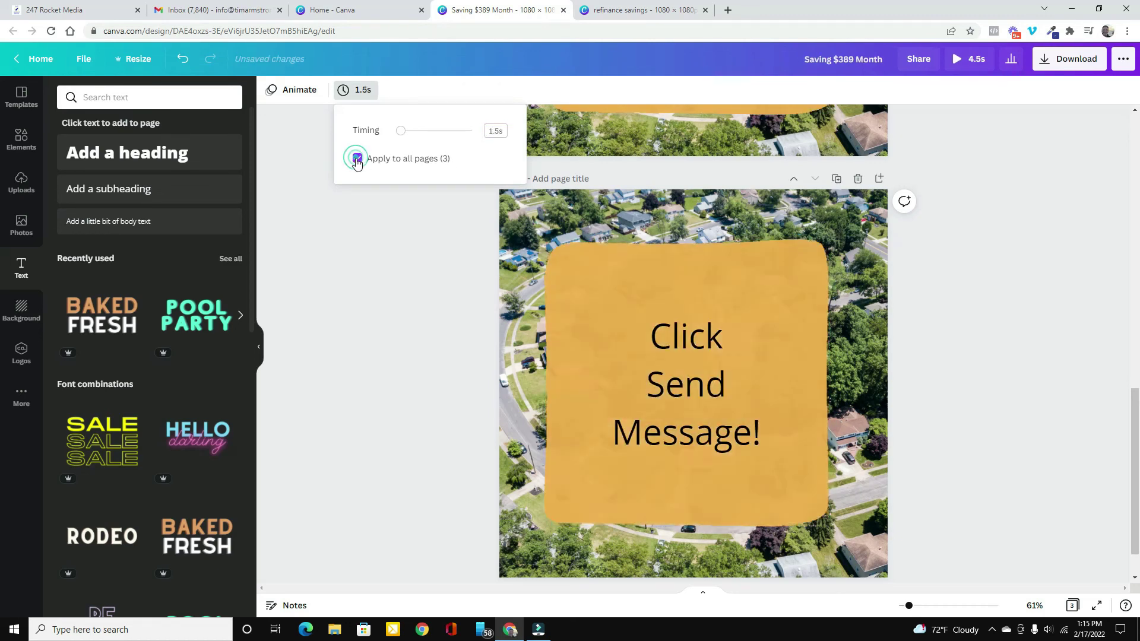
{"action": "left_click", "coordinate": [357, 159]}
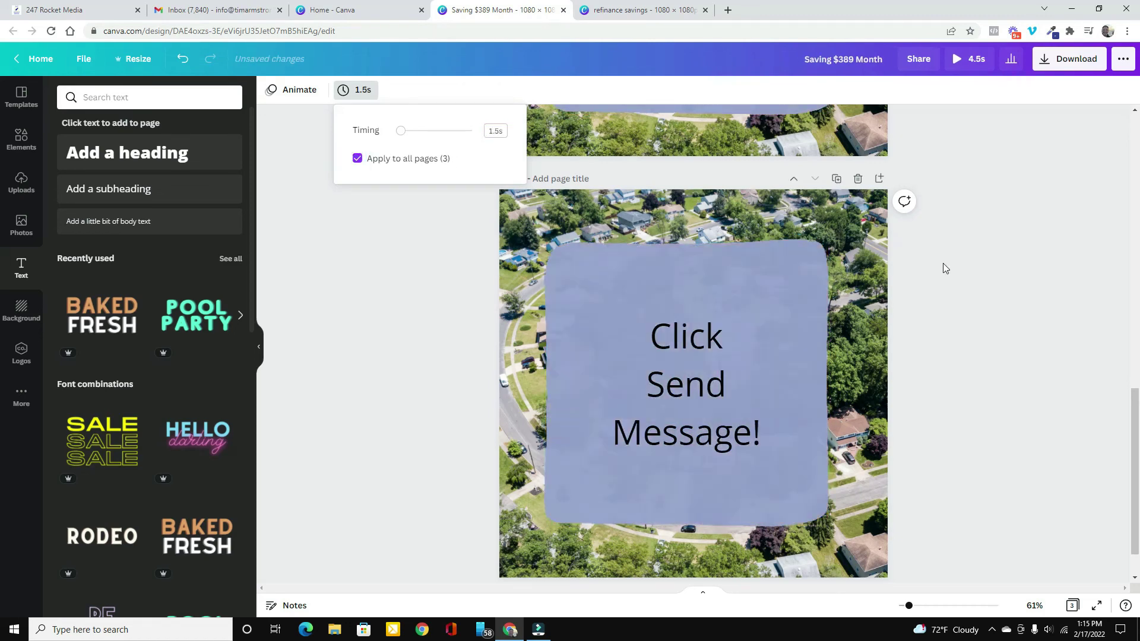
{"action": "left_click", "coordinate": [1014, 275]}
{"action": "left_click", "coordinate": [1014, 273]}
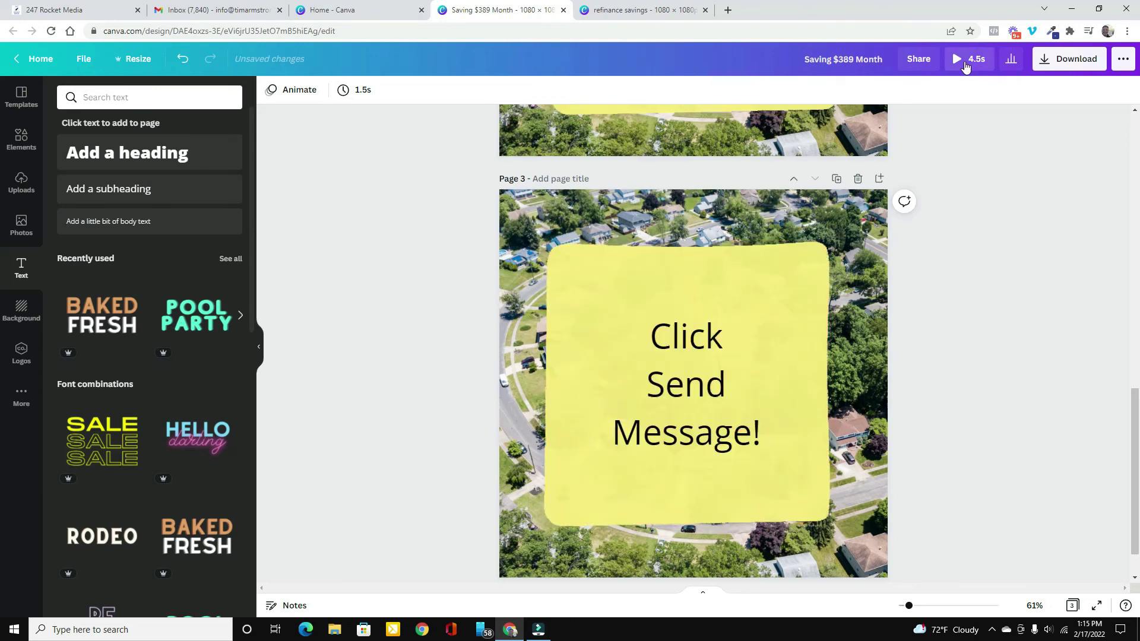
Step: Play the animated preview of the whole design, replay it twice, and return to the editor
{"action": "left_click", "coordinate": [964, 64]}
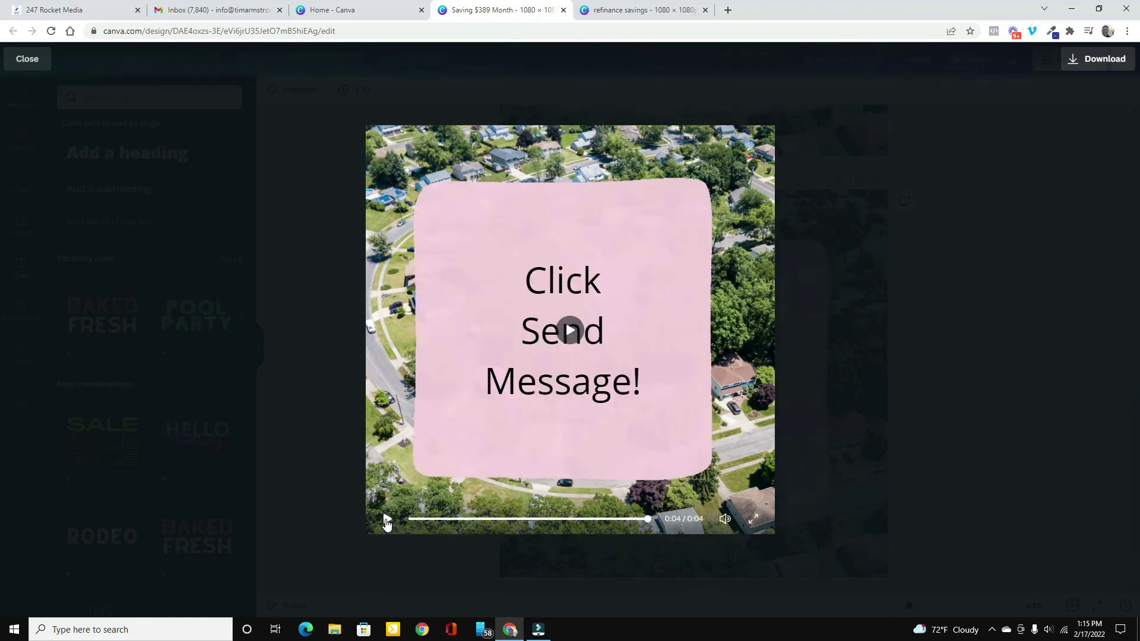
{"action": "left_click", "coordinate": [387, 518]}
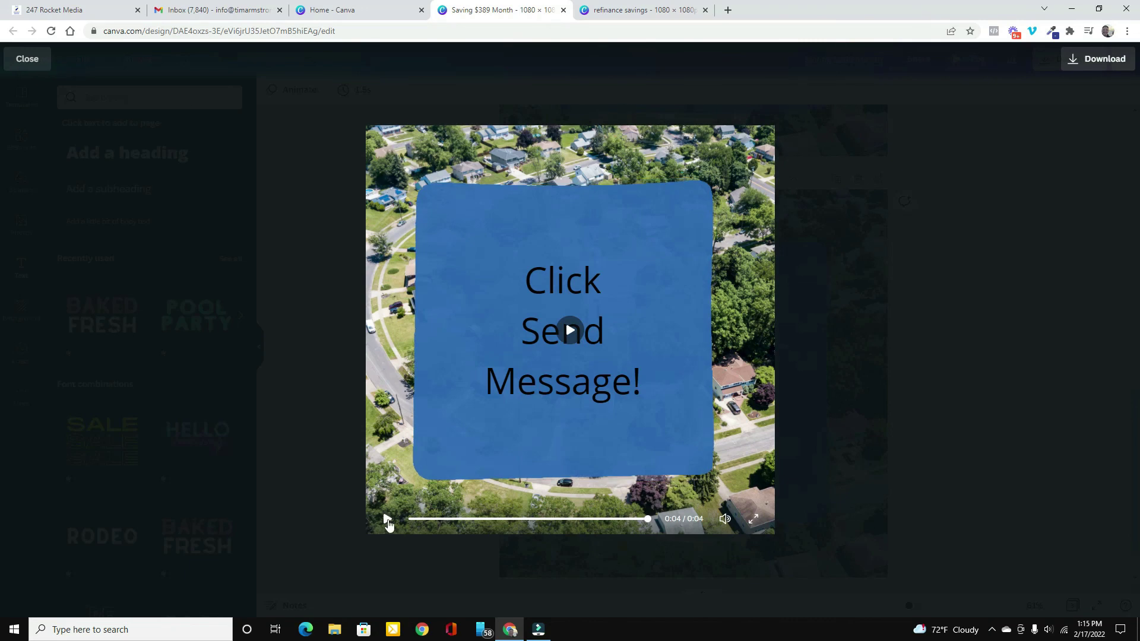
{"action": "left_click", "coordinate": [387, 520]}
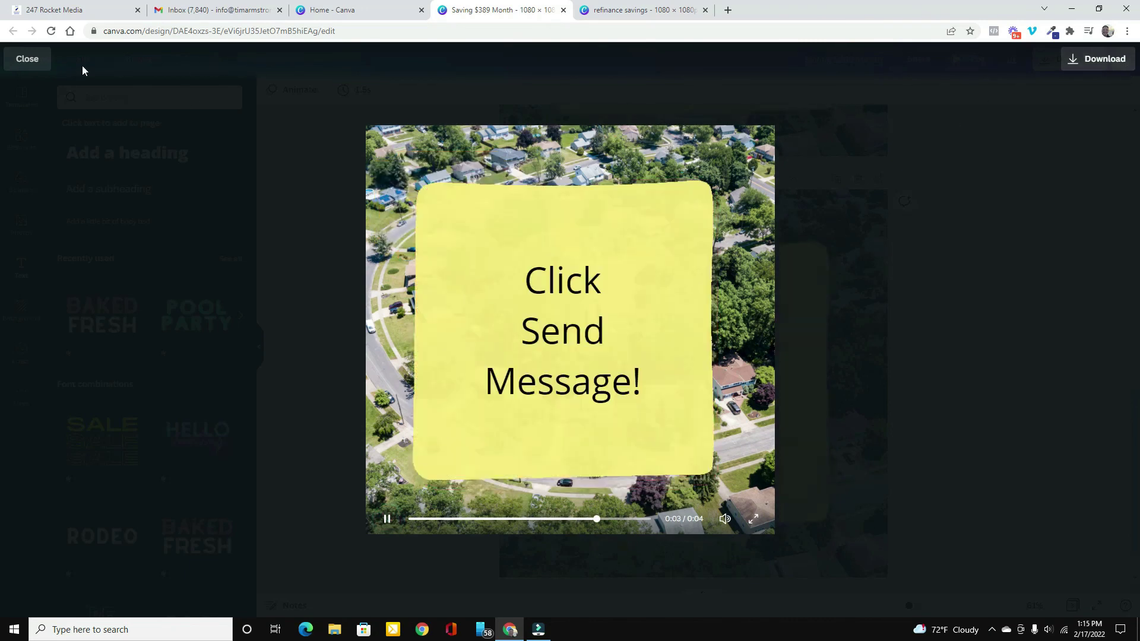
{"action": "left_click", "coordinate": [26, 58]}
Step: Check the design's download options for file type and pages, closing them without downloading
{"action": "left_click", "coordinate": [1072, 58]}
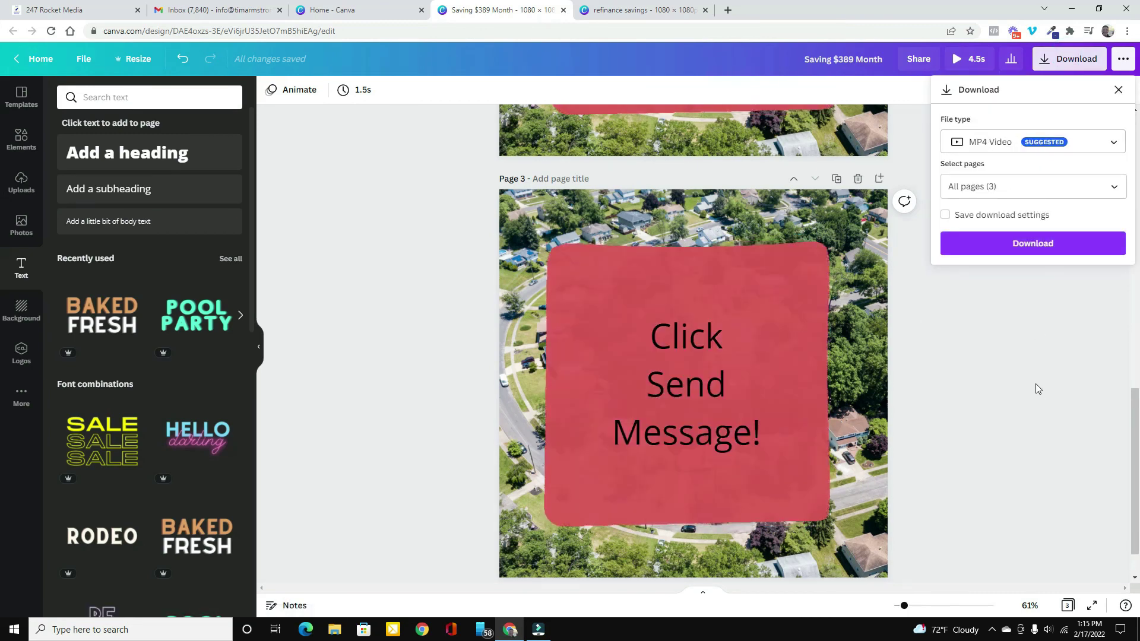
{"action": "left_click", "coordinate": [1036, 383]}
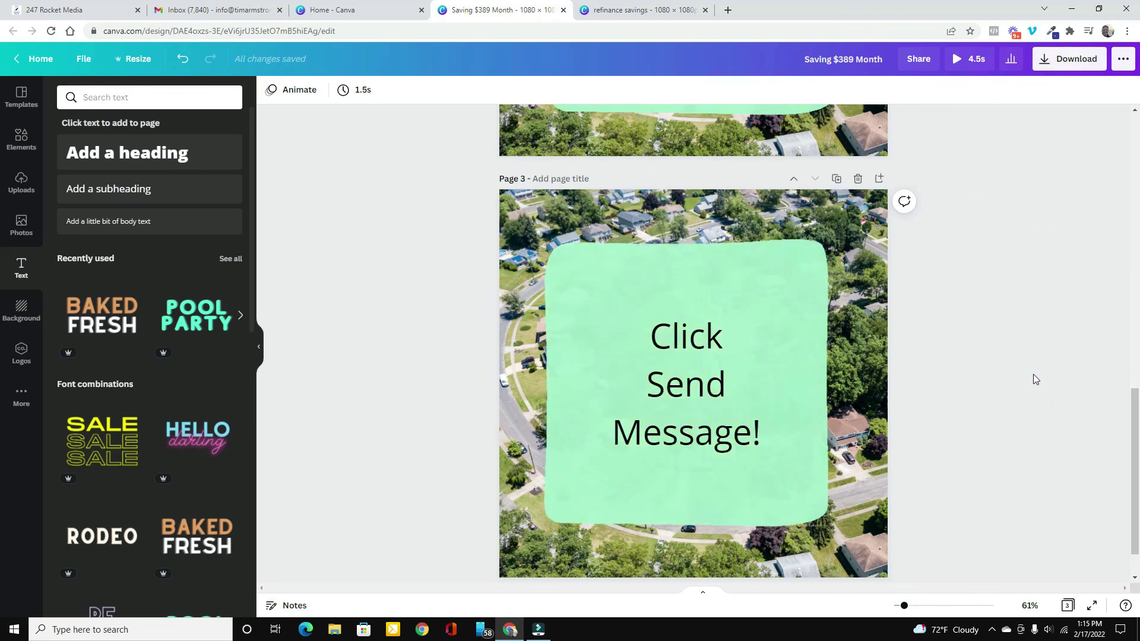